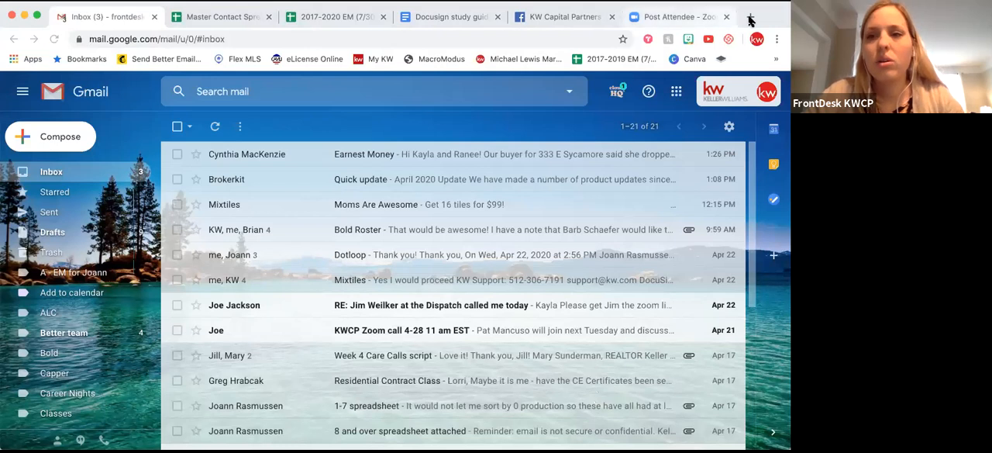
Open the Command dashboard at agent.kw.com in a new browser tab.
left_click(751, 17)
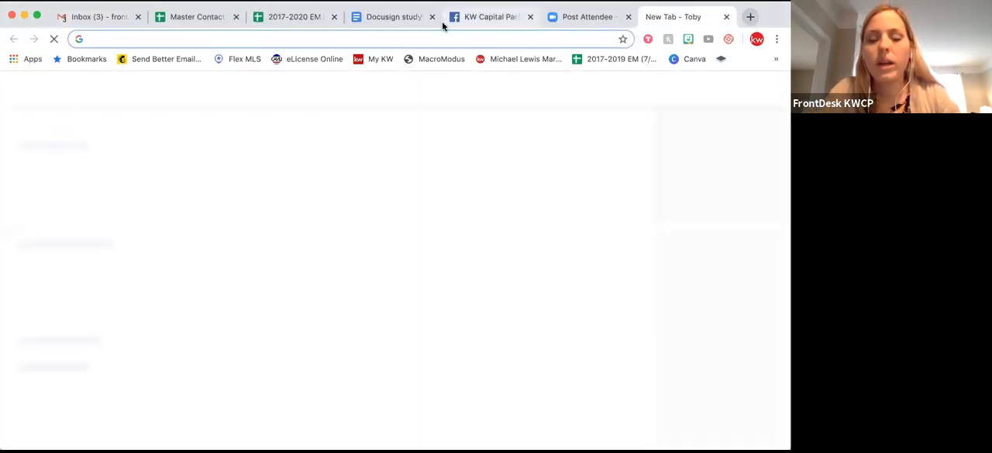
type("agent")
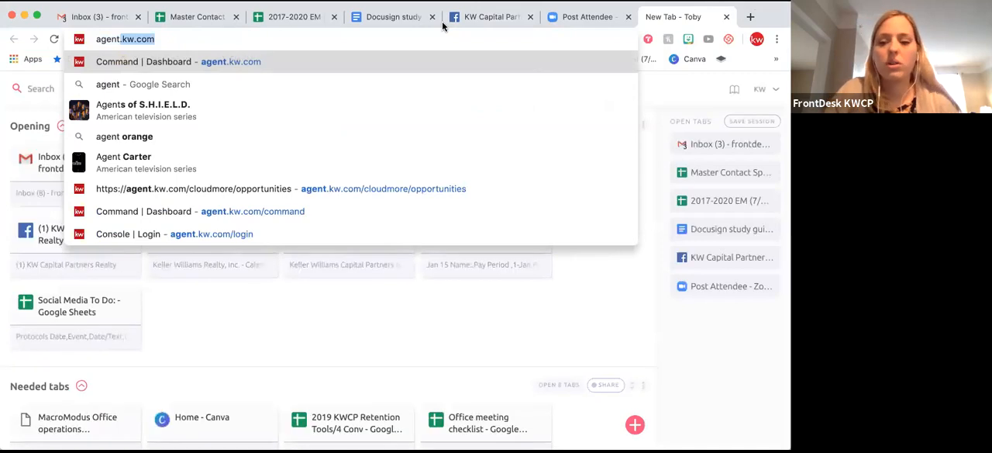
key("Return")
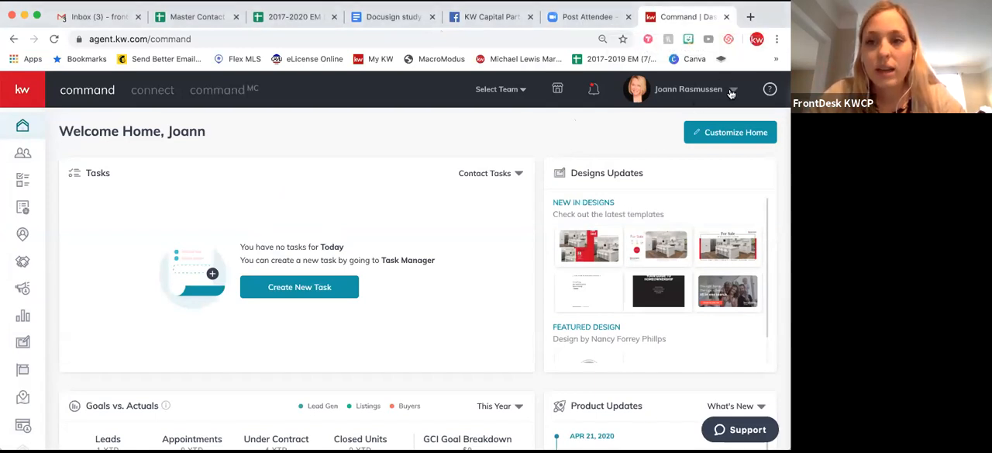
Open the account settings to check the connected applications, including DocuSign and Dotloop.
left_click(731, 92)
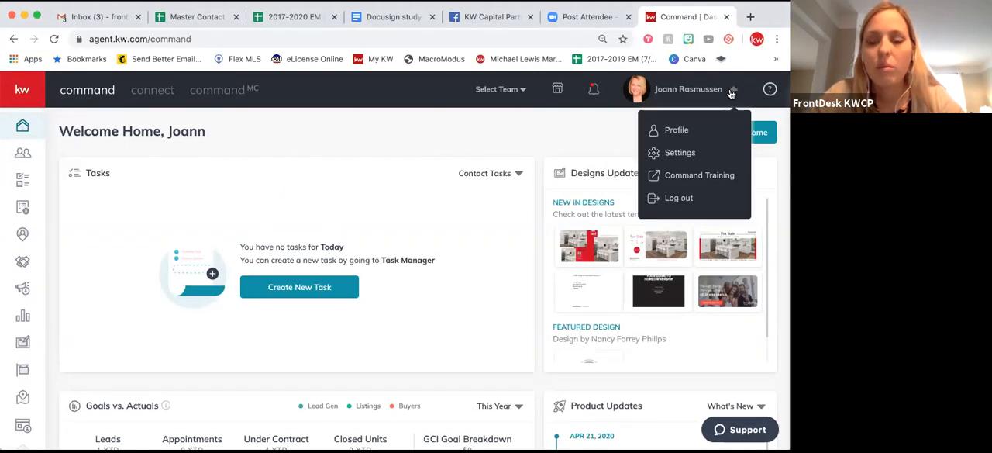
left_click(677, 154)
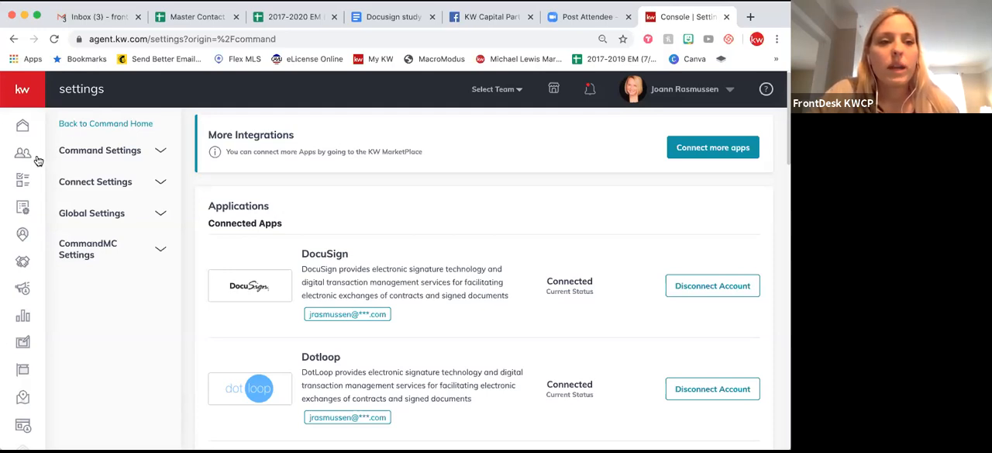
Start a new opportunity of type Buyer in Opportunities and select the existing contact as its client.
left_click(28, 92)
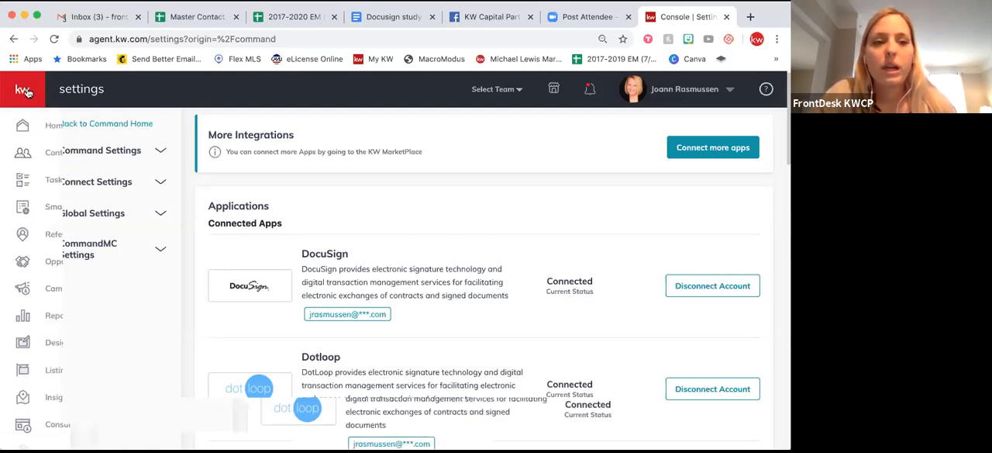
left_click(51, 266)
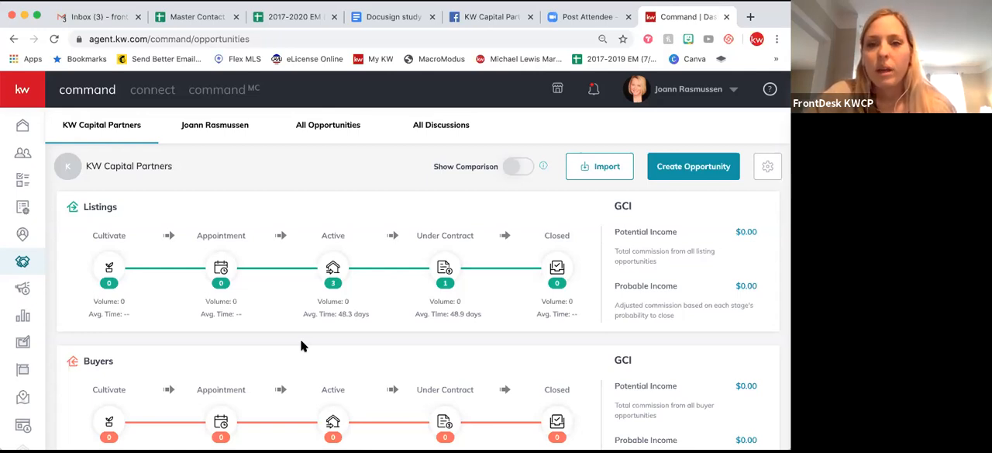
left_click(678, 174)
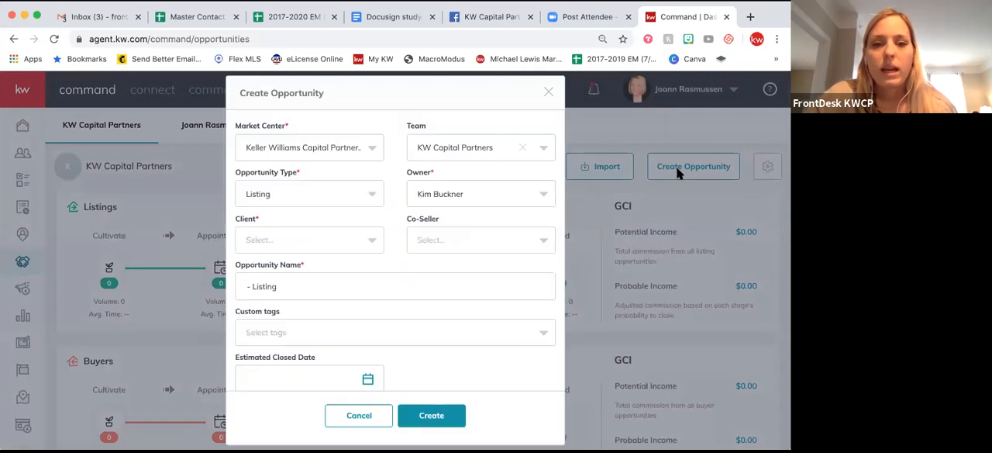
left_click(320, 192)
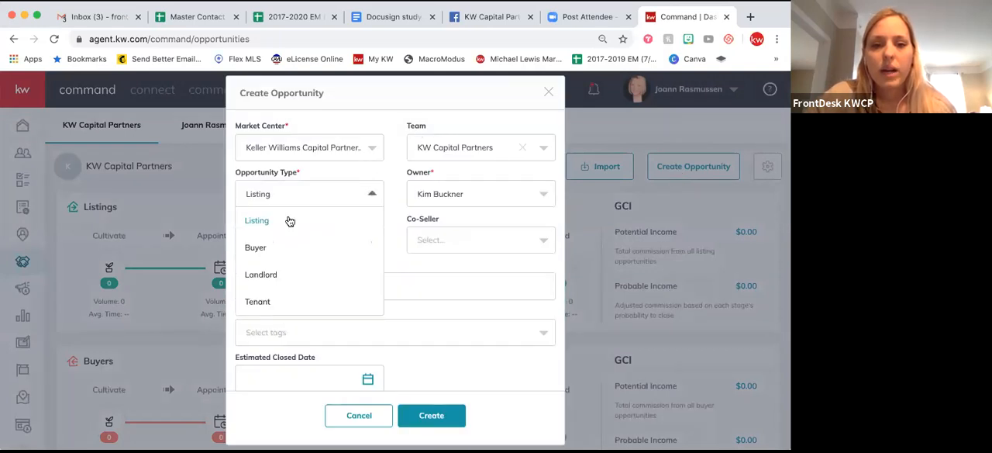
left_click(258, 249)
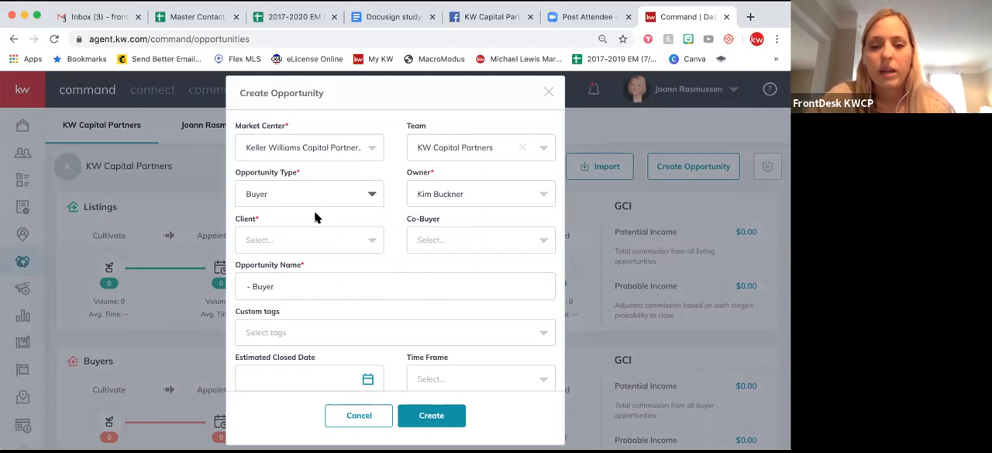
left_click(300, 237)
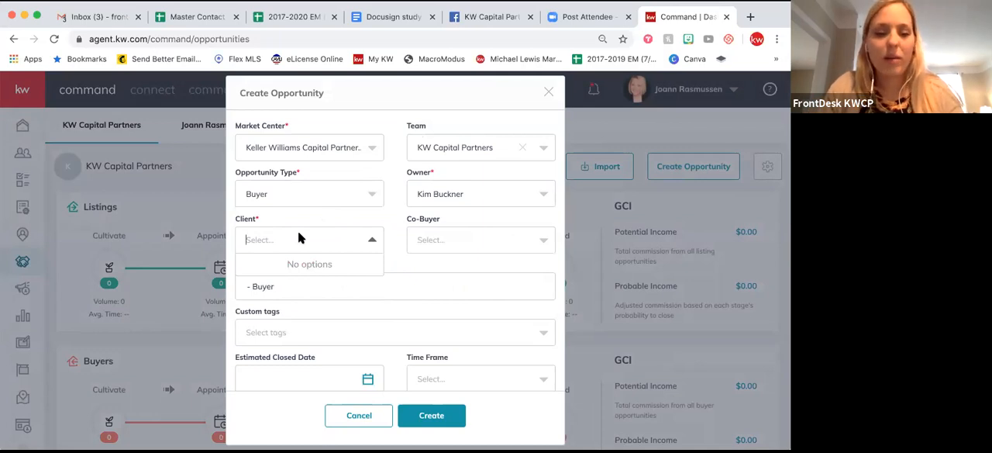
type("wendy")
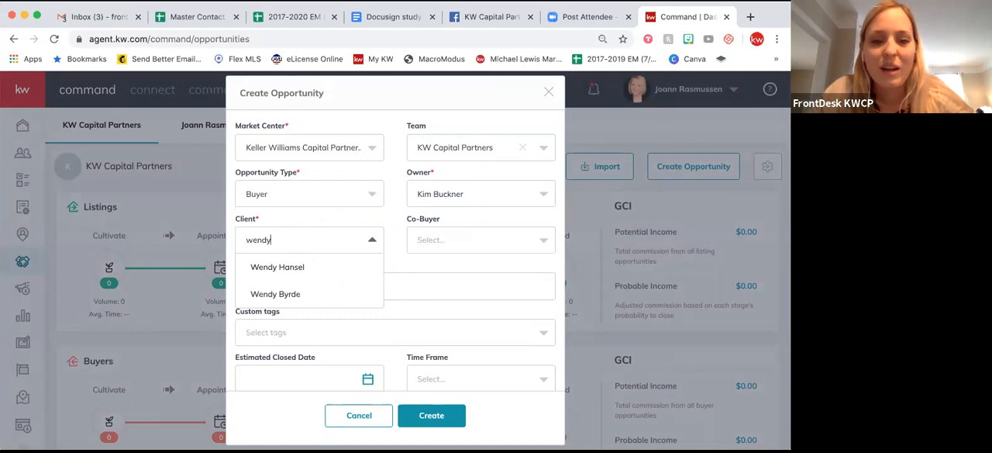
left_click(299, 292)
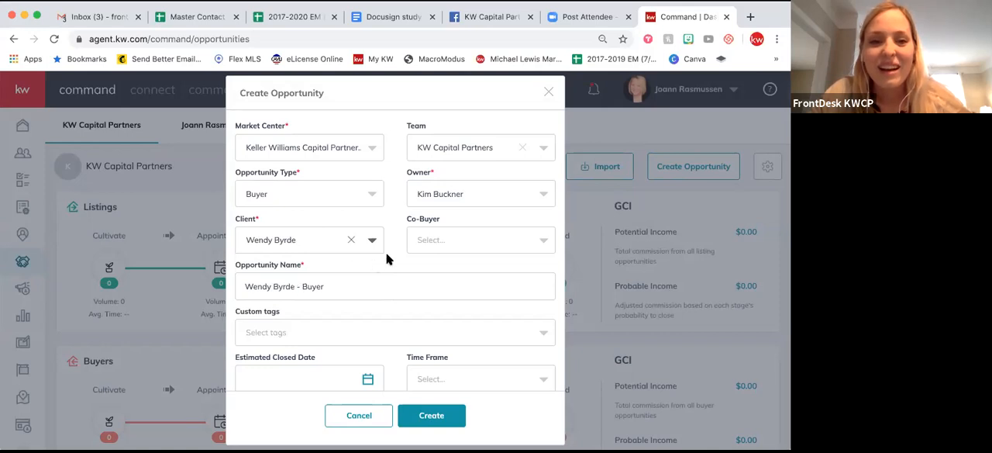
Append "- test opportunity 4.23" to the end of the opportunity name.
scroll(388, 260, "down", 1)
left_click(349, 265)
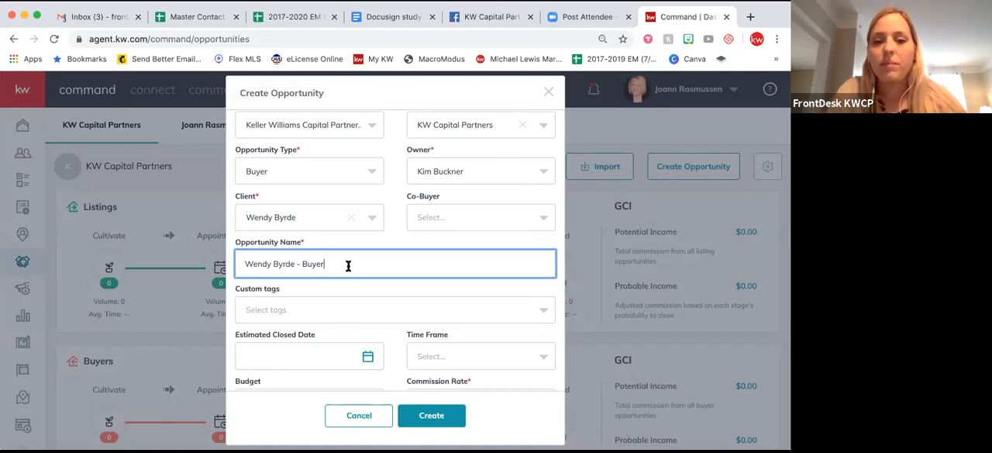
type("-")
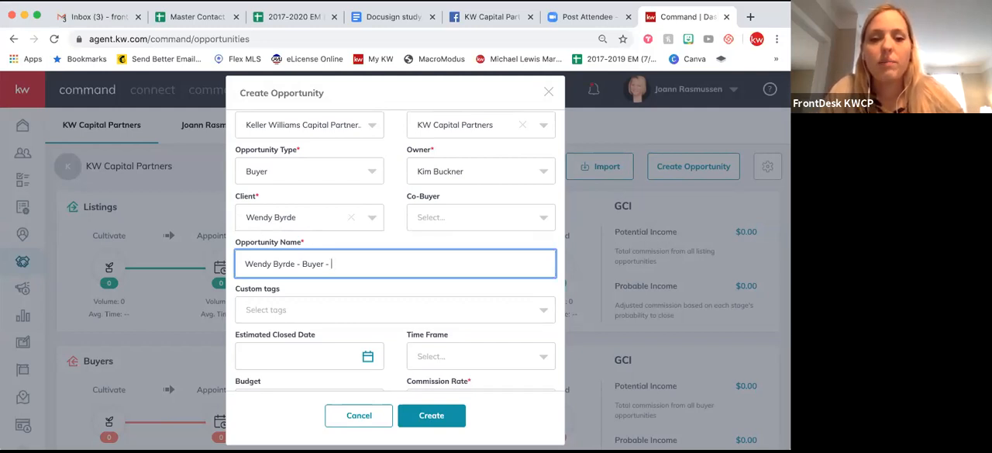
type("test oppor")
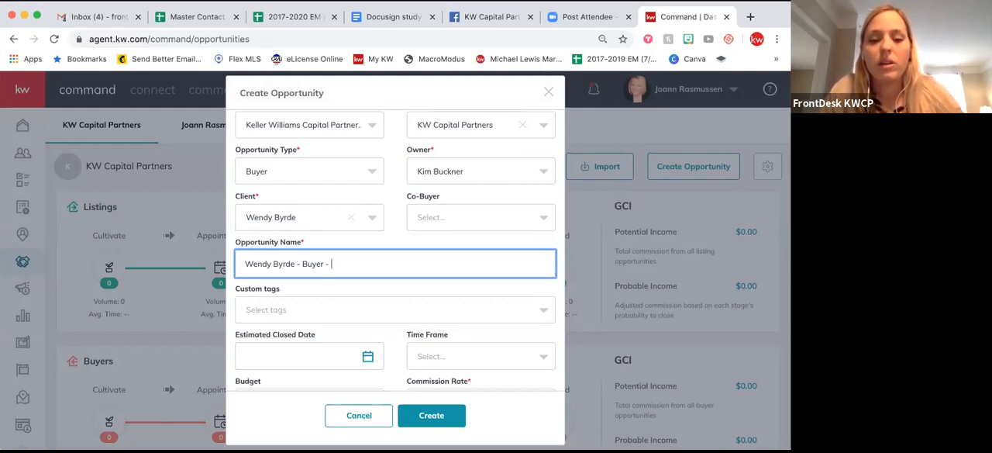
type("tu")
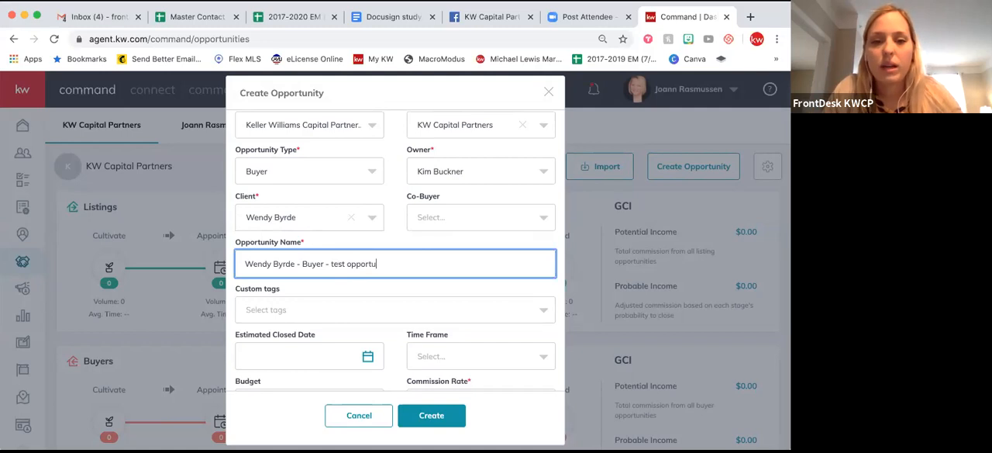
type("nity 4.23")
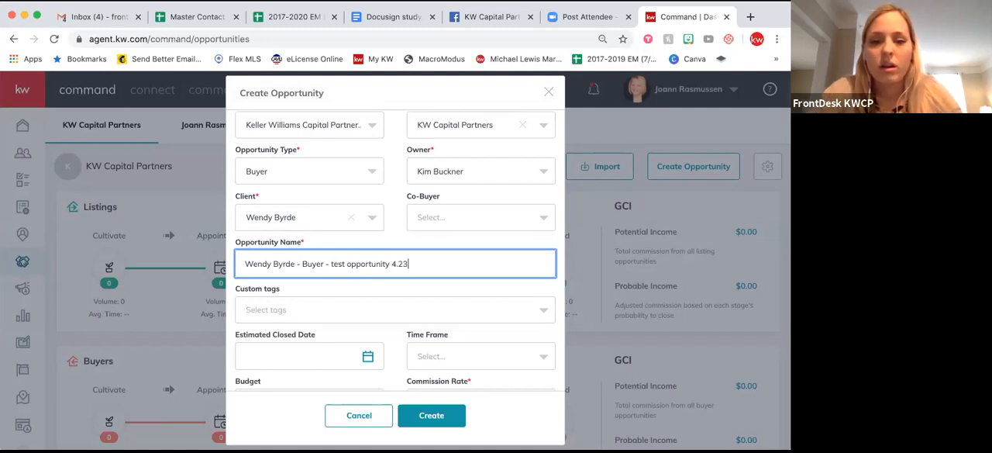
Set the commission rate to 3% and create the buyer opportunity.
scroll(392, 291, "down", 1)
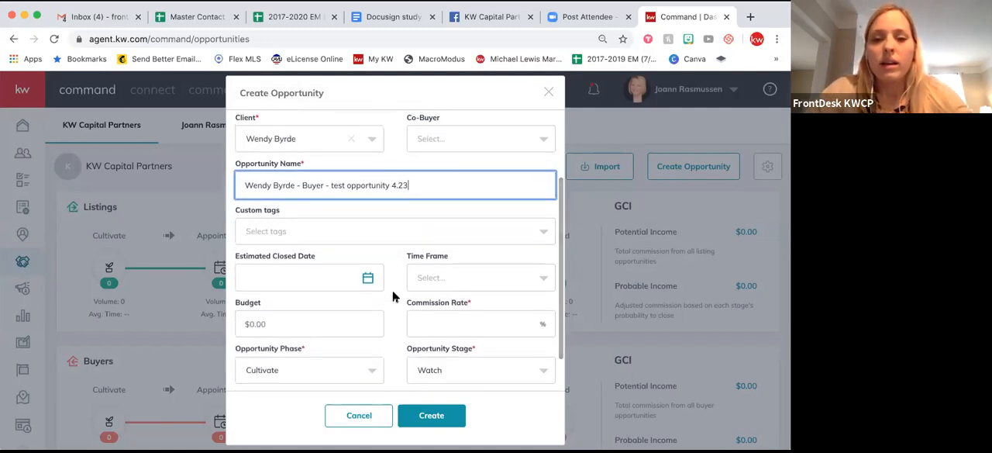
scroll(435, 326, "down", 1)
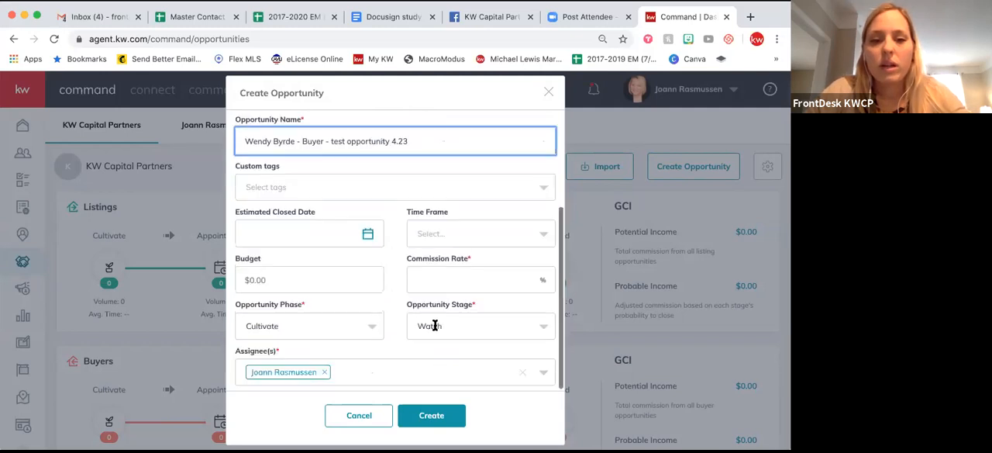
left_click(442, 280)
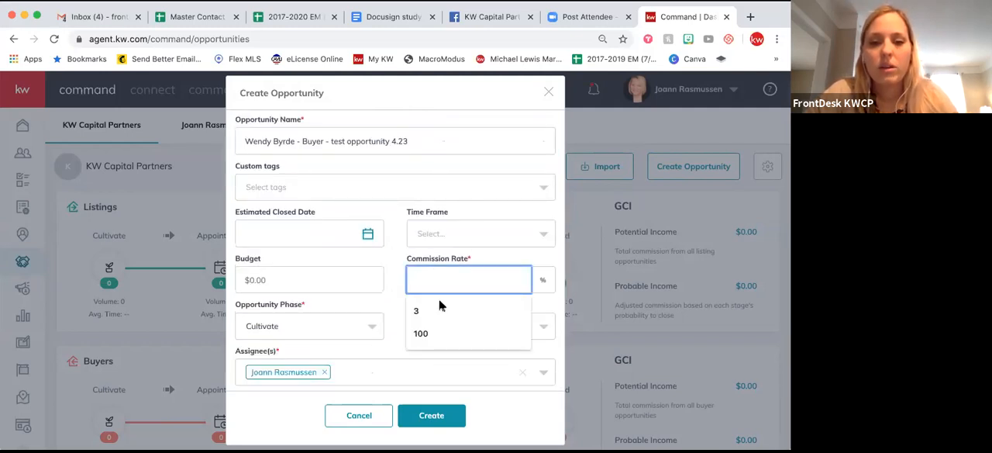
left_click(439, 304)
left_click(386, 264)
scroll(396, 287, "down", 1)
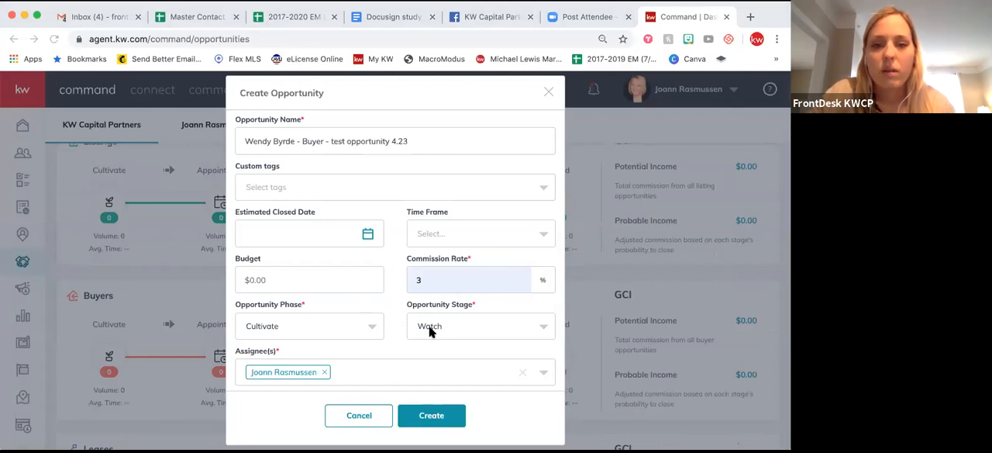
left_click(425, 416)
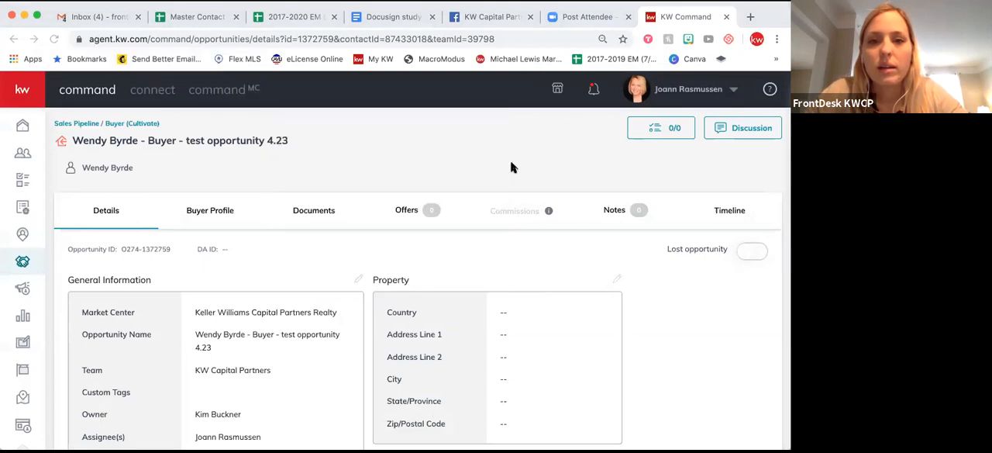
Review the new opportunity's general information and property details.
left_click(512, 163)
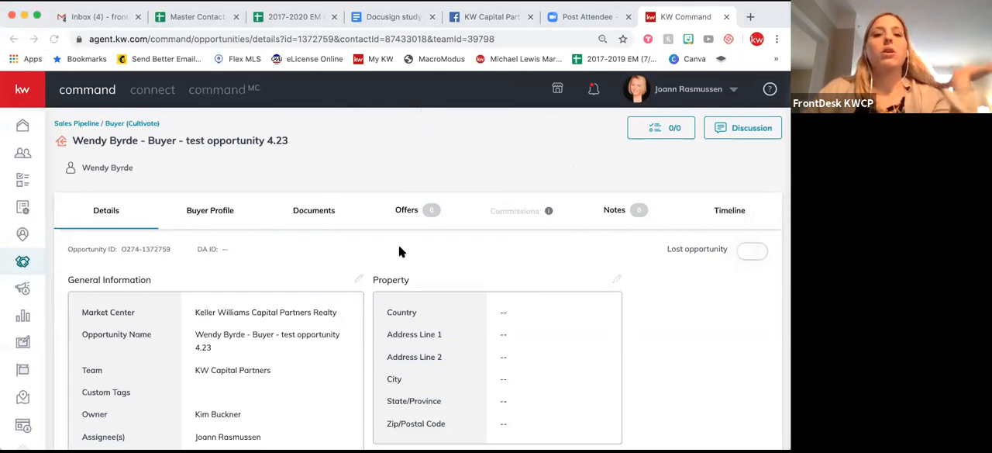
scroll(399, 248, "down", 2)
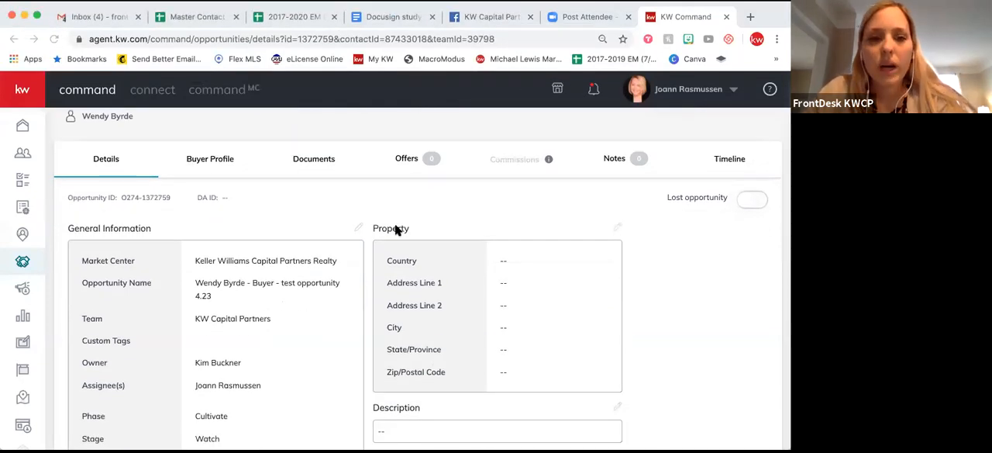
scroll(395, 227, "up", 2)
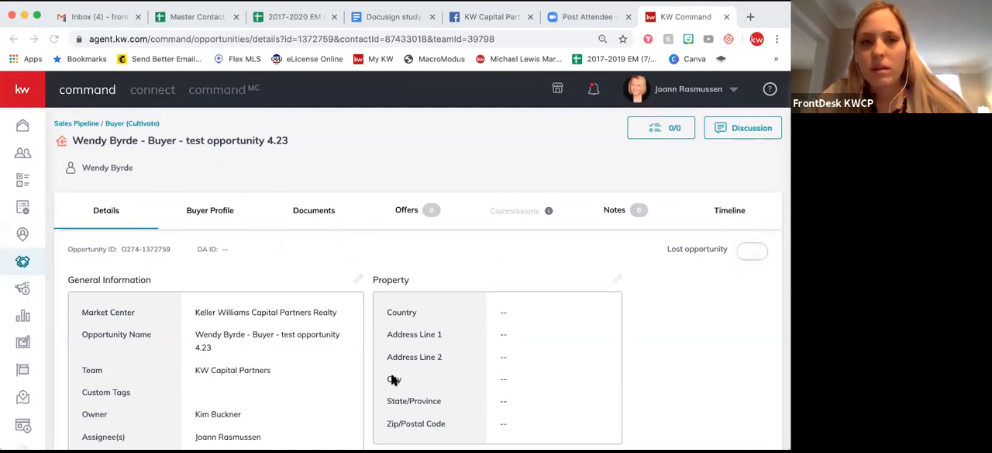
scroll(458, 242, "down", 2)
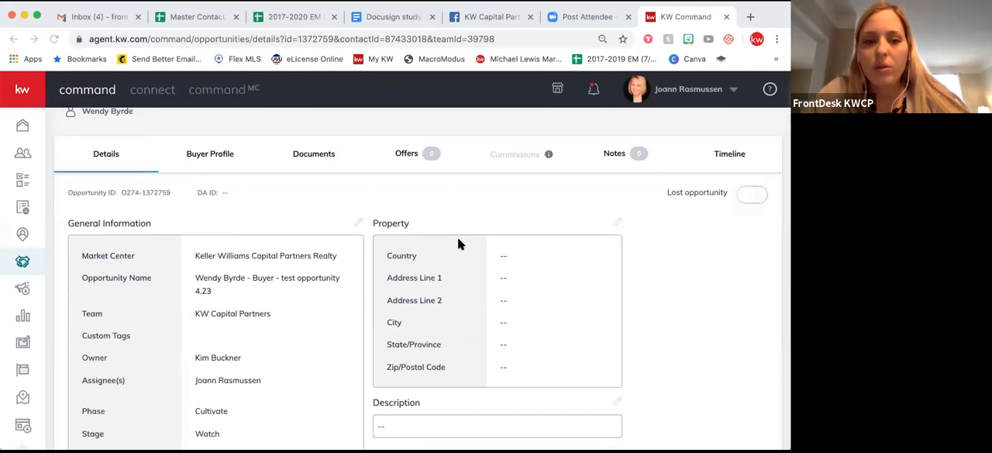
scroll(361, 223, "up", 1)
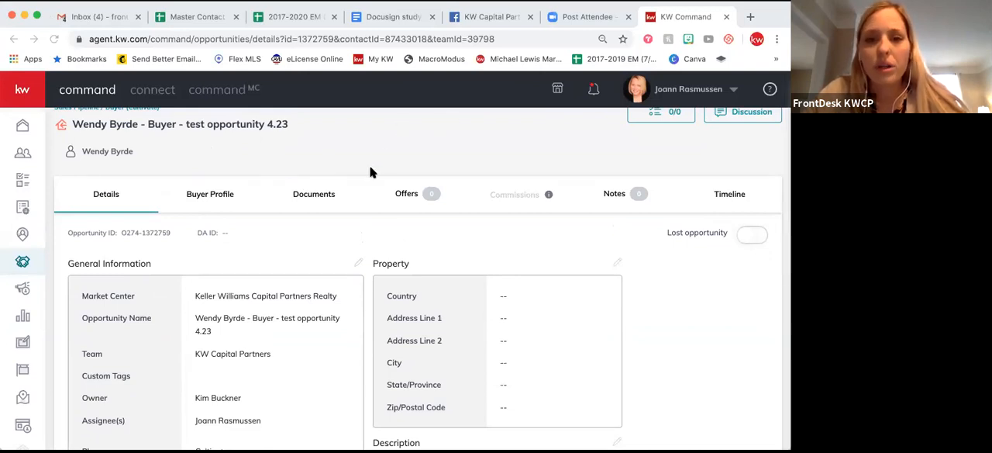
scroll(327, 257, "down", 3)
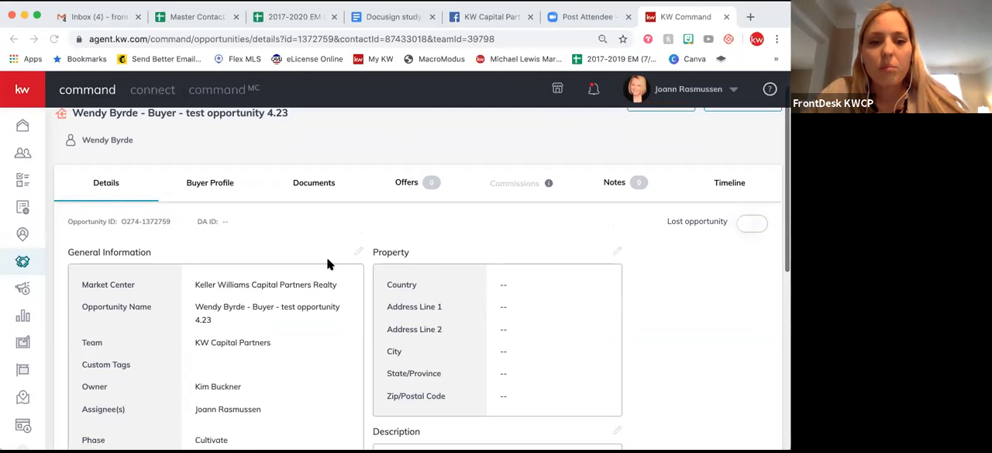
scroll(248, 297, "up", 3)
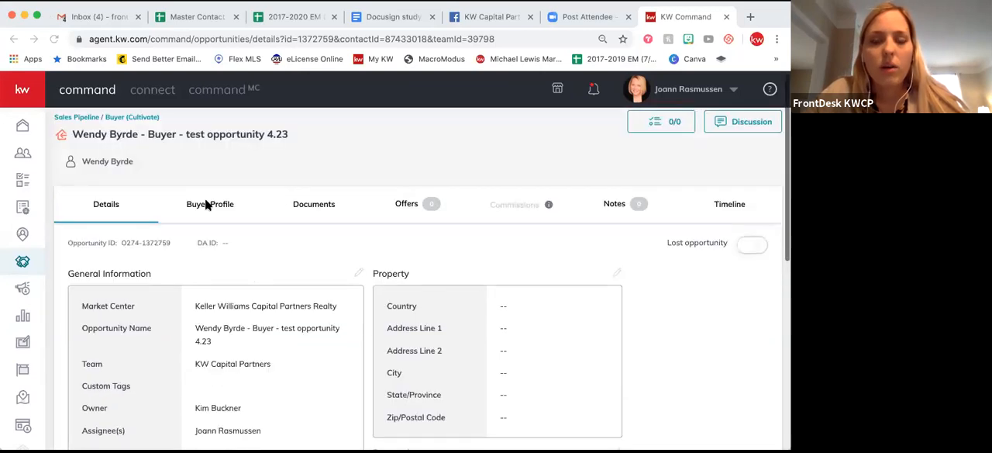
Open the opportunity's documents and choose the Residential checklist type.
left_click(312, 206)
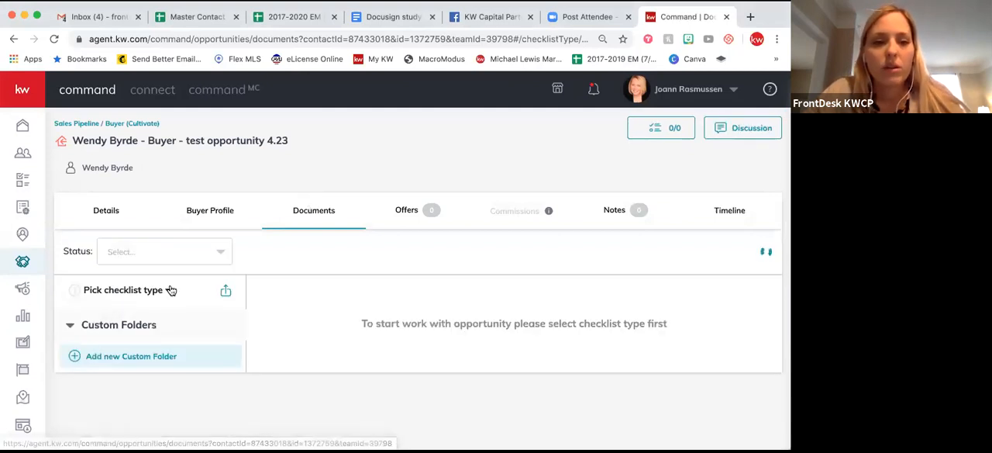
left_click(170, 291)
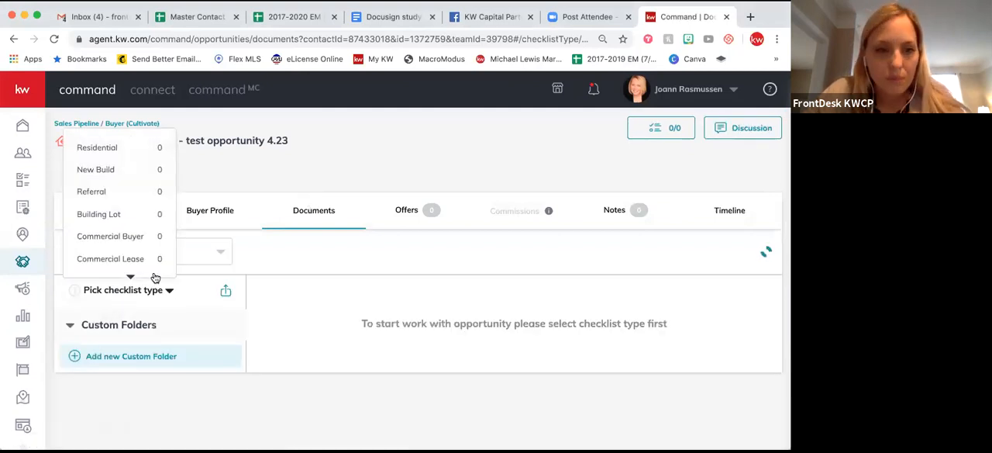
left_click(108, 149)
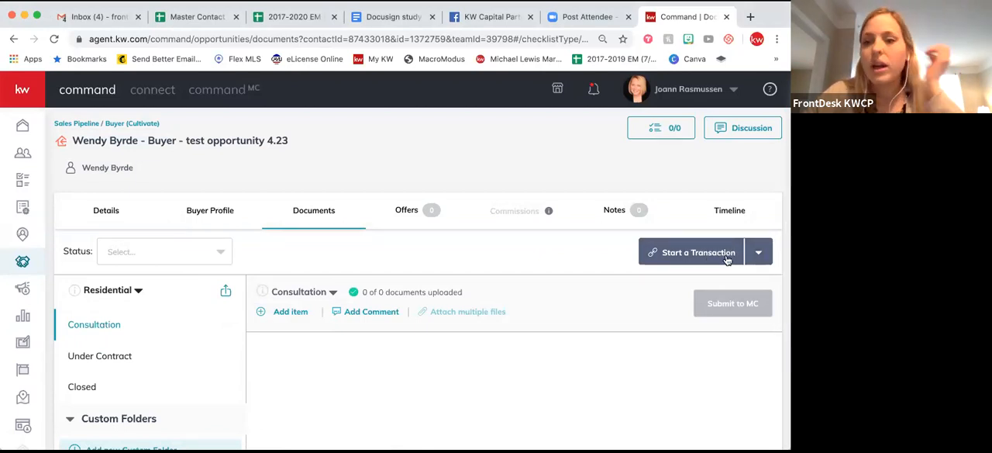
Start a DocuSign transaction for the opportunity, assigning the account holder's own name as Buyer Agent 1, and sync it.
left_click(759, 253)
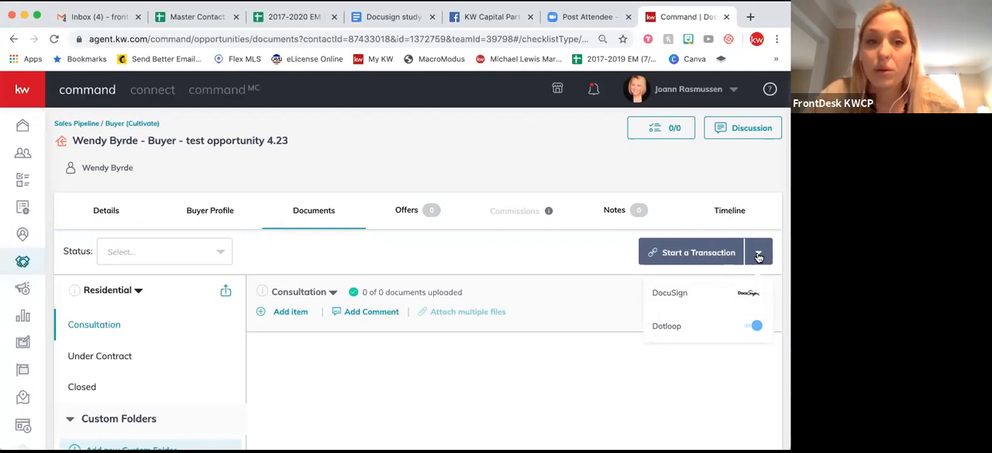
left_click(696, 298)
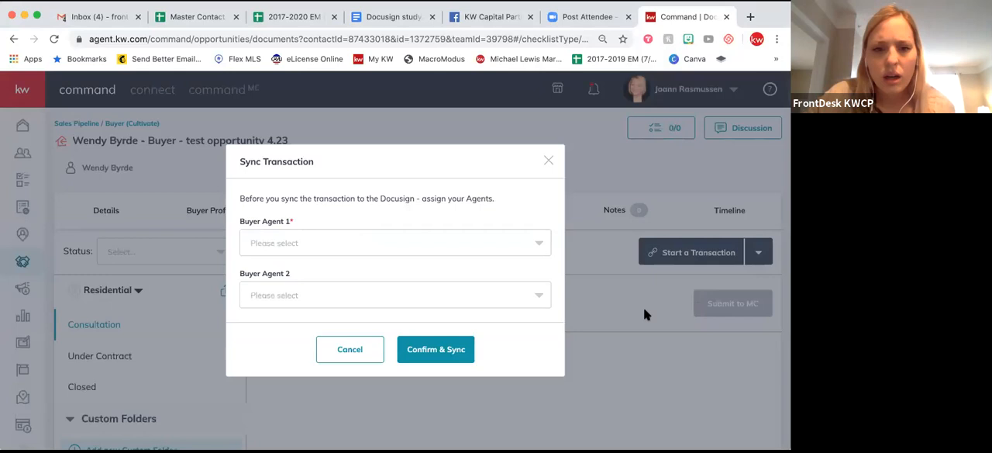
left_click(303, 242)
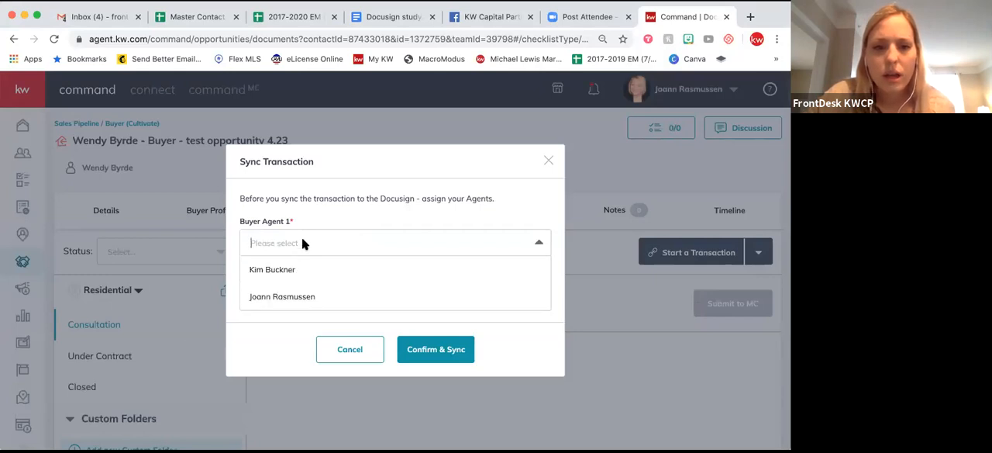
left_click(294, 296)
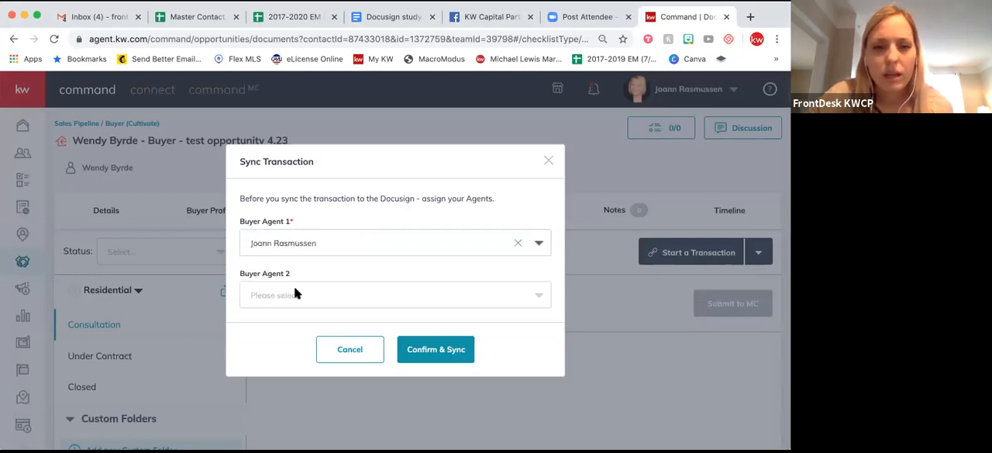
left_click(425, 353)
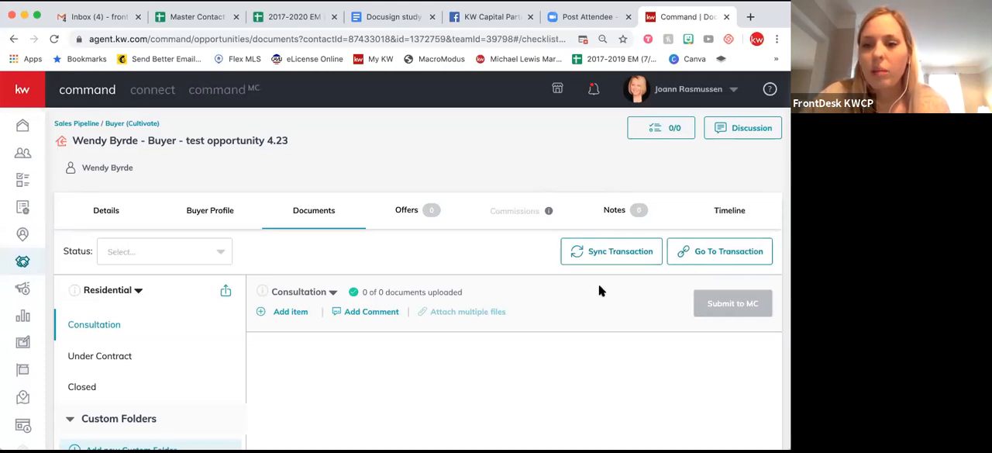
Go to the synced transaction in DocuSign Rooms and open its room details for editing.
left_click(712, 258)
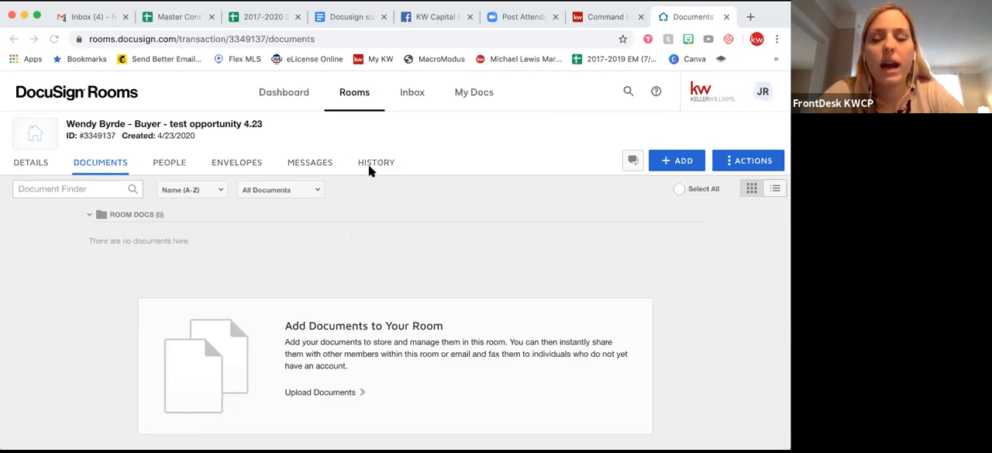
left_click(39, 168)
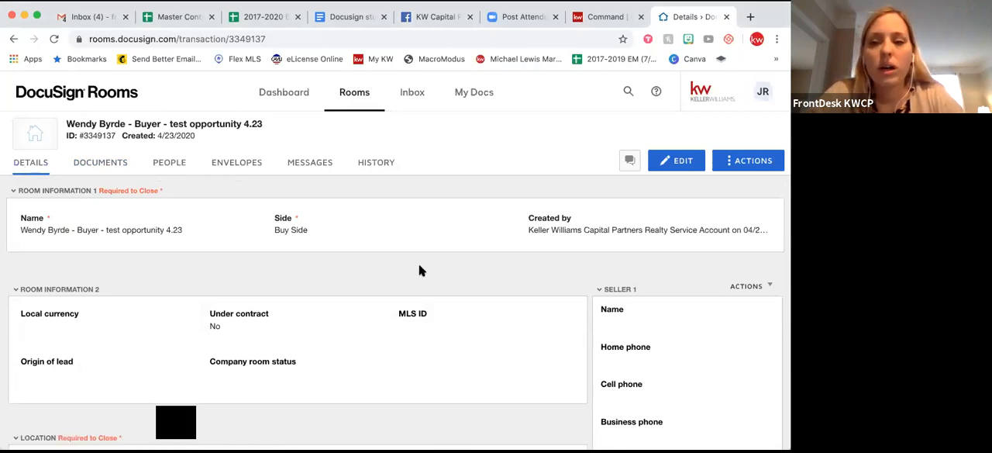
left_click(675, 167)
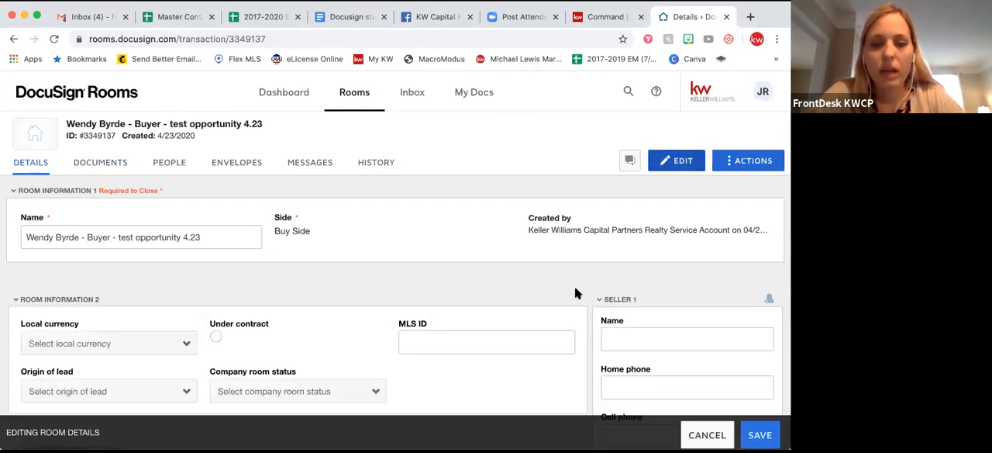
Examine the room's location, closing and seller fields and the contact information carried over for Buyer 1.
scroll(574, 287, "down", 1)
scroll(575, 286, "down", 2)
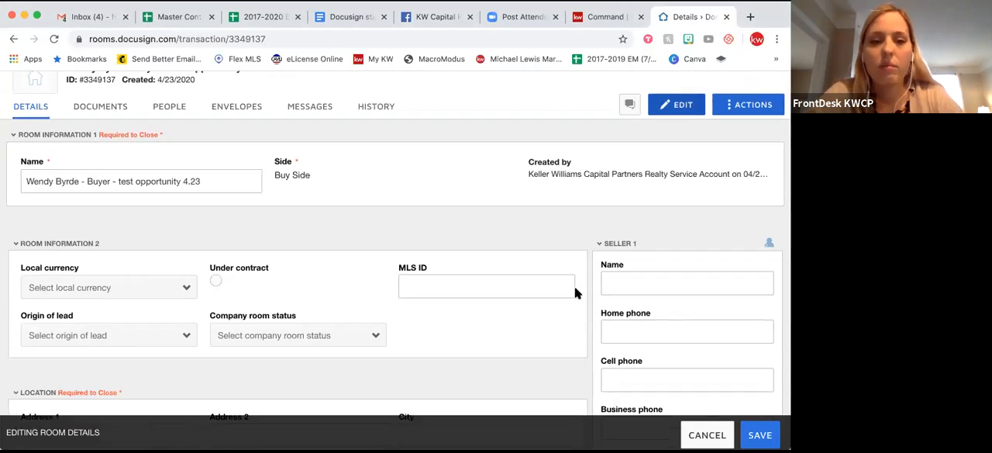
scroll(575, 293, "down", 4)
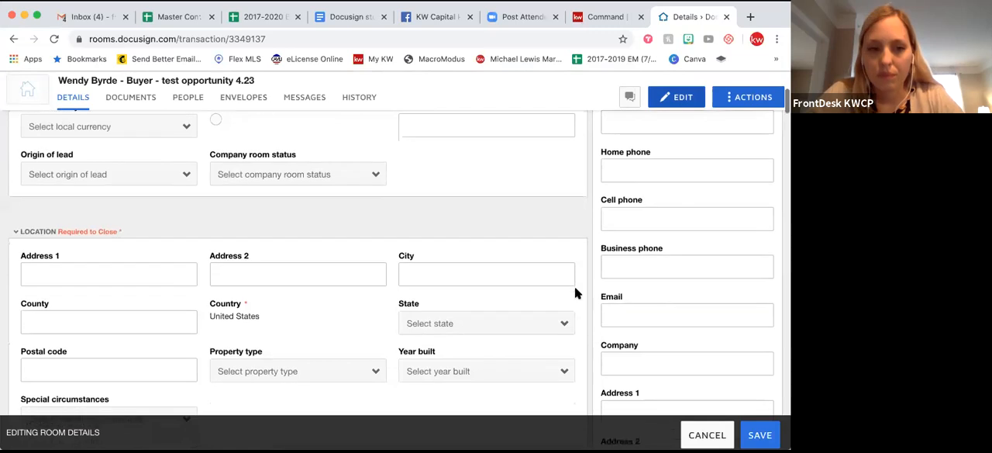
scroll(620, 186, "up", 3)
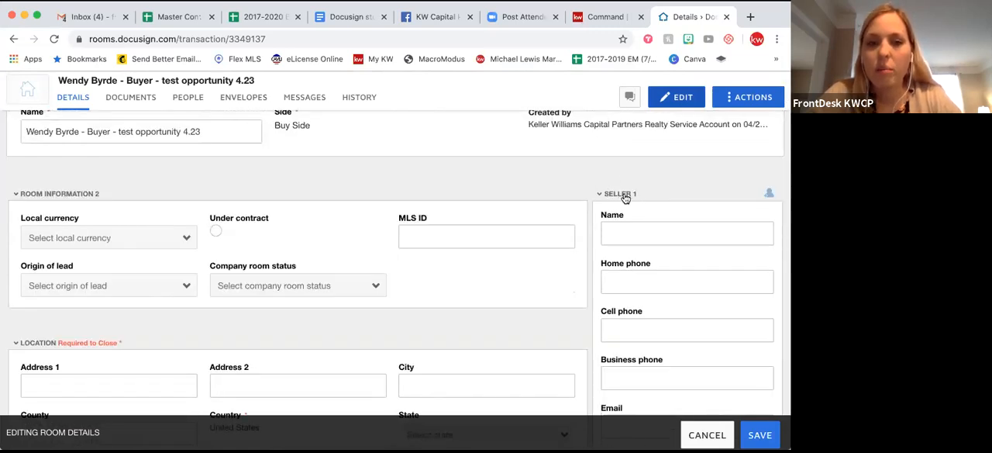
scroll(638, 203, "down", 15)
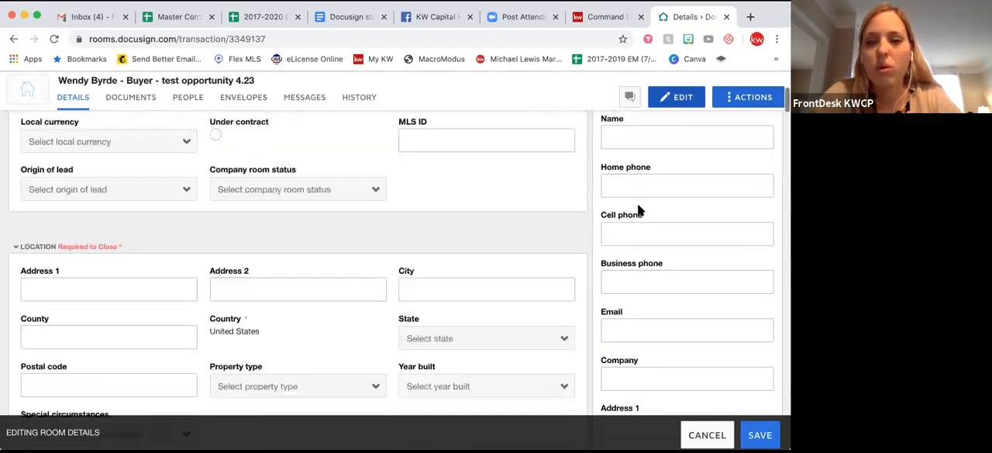
scroll(637, 203, "down", 15)
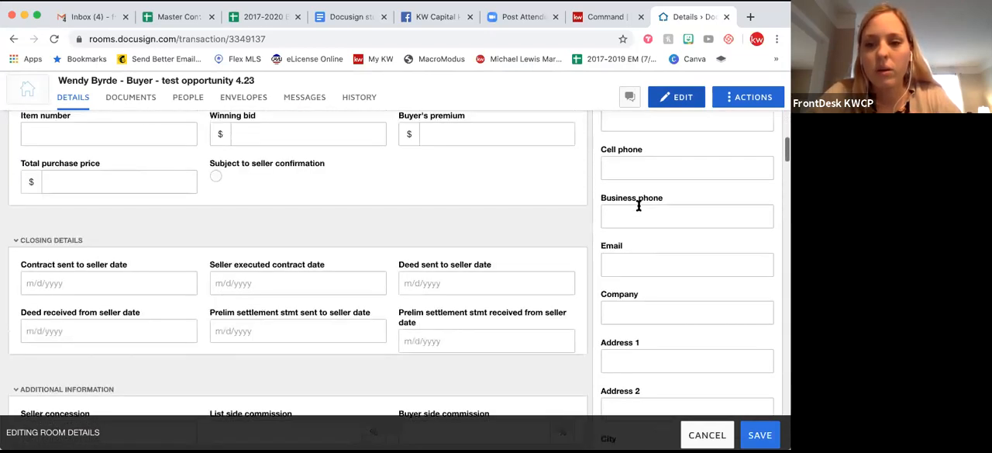
scroll(638, 205, "down", 5)
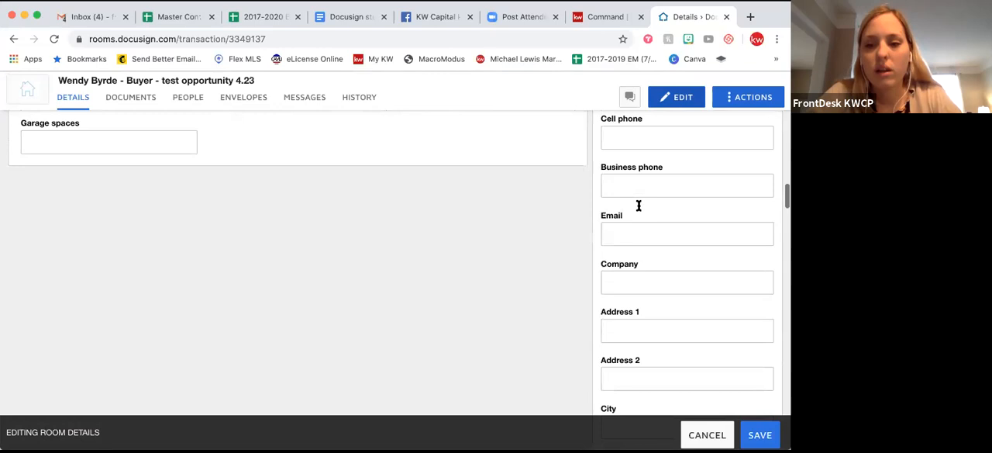
scroll(639, 205, "up", 4)
scroll(639, 206, "down", 6)
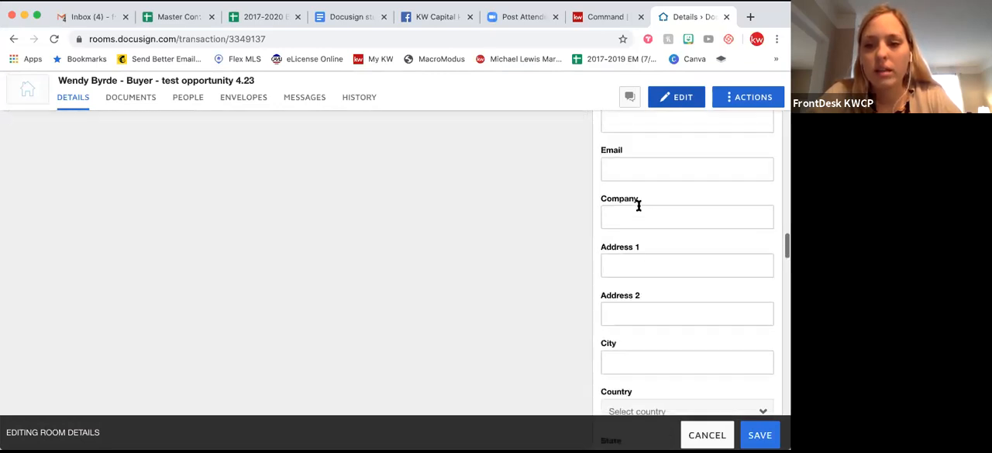
scroll(639, 205, "down", 2)
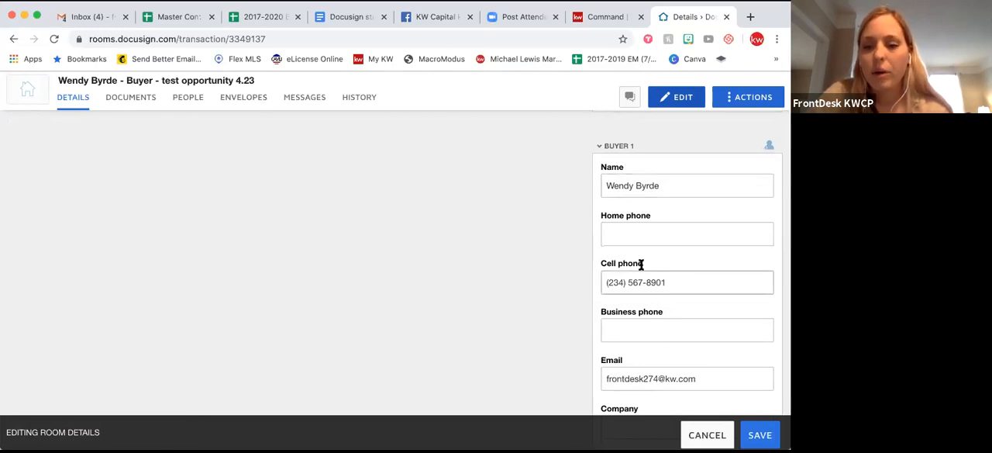
scroll(640, 265, "down", 4)
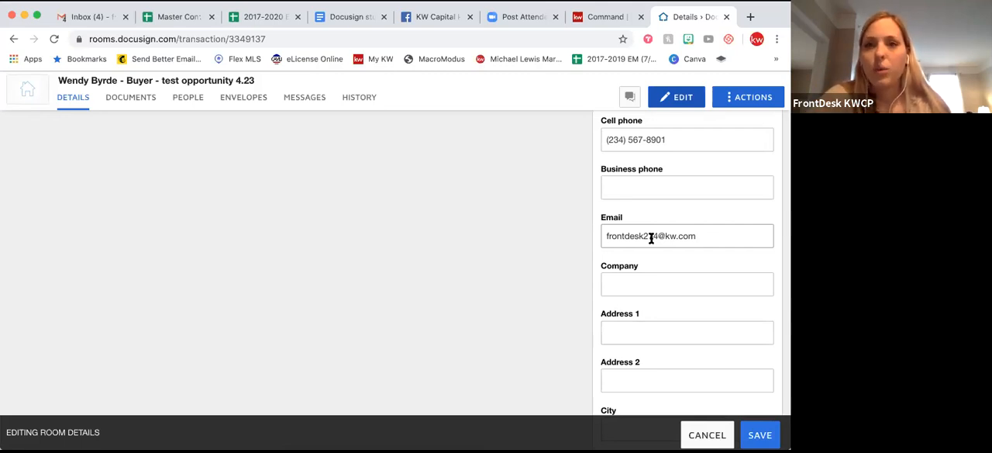
scroll(651, 241, "down", 5)
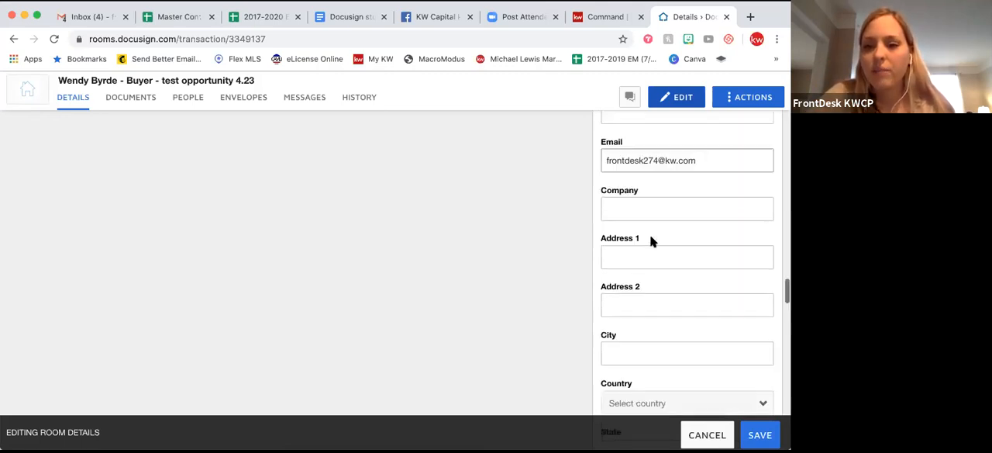
scroll(651, 242, "down", 3)
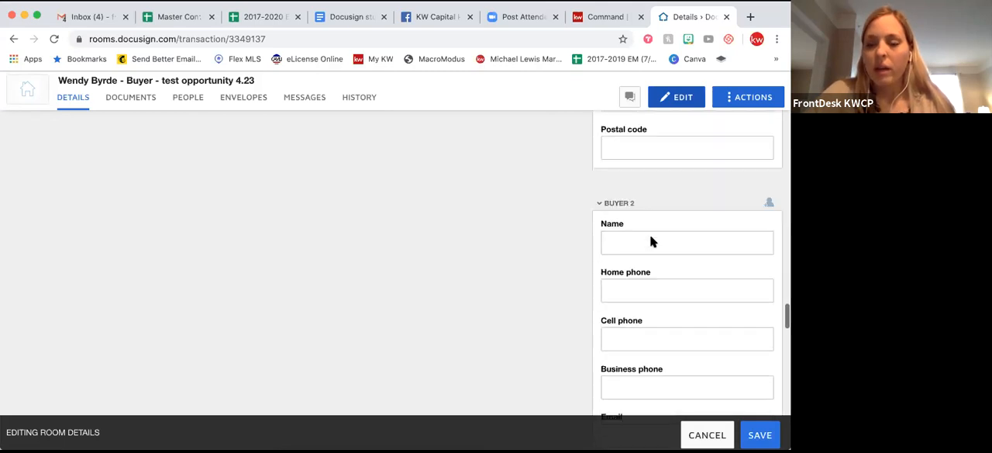
Enter the second buyer's full name in the Buyer 2 section of the room details.
left_click(623, 241)
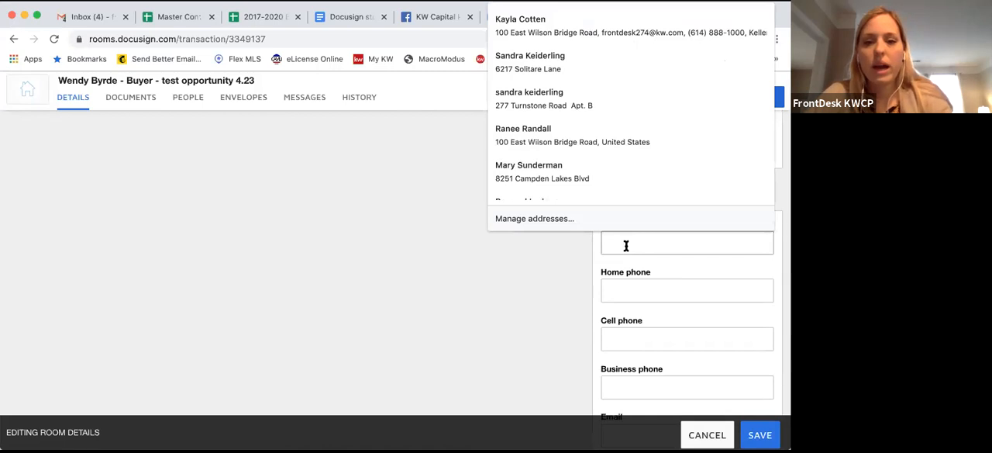
left_click(627, 246)
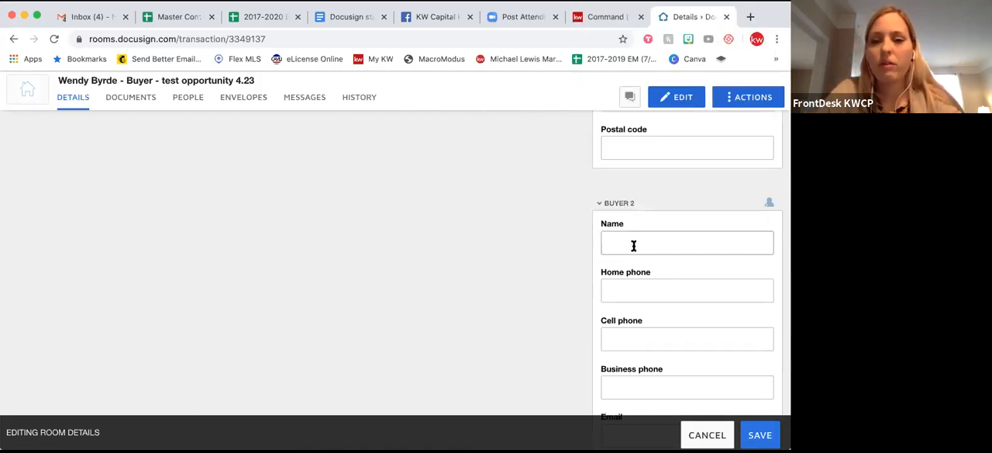
type("M")
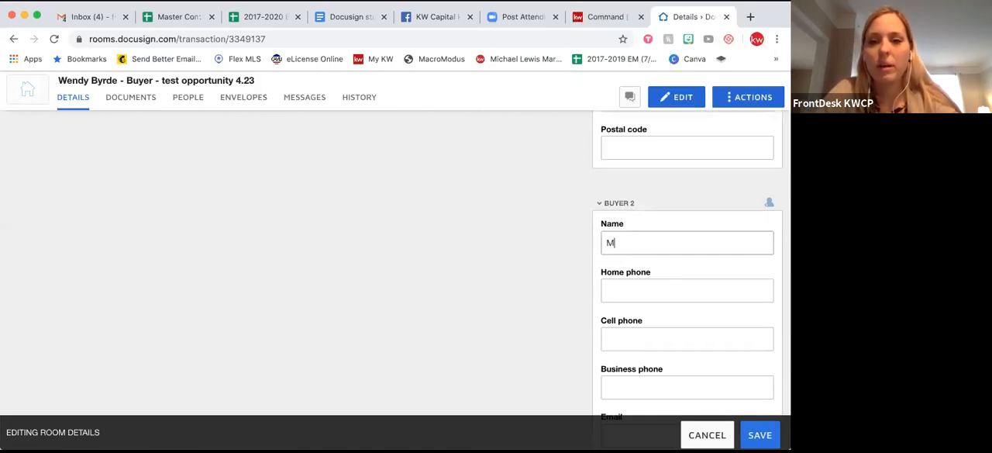
type("arty Byrder")
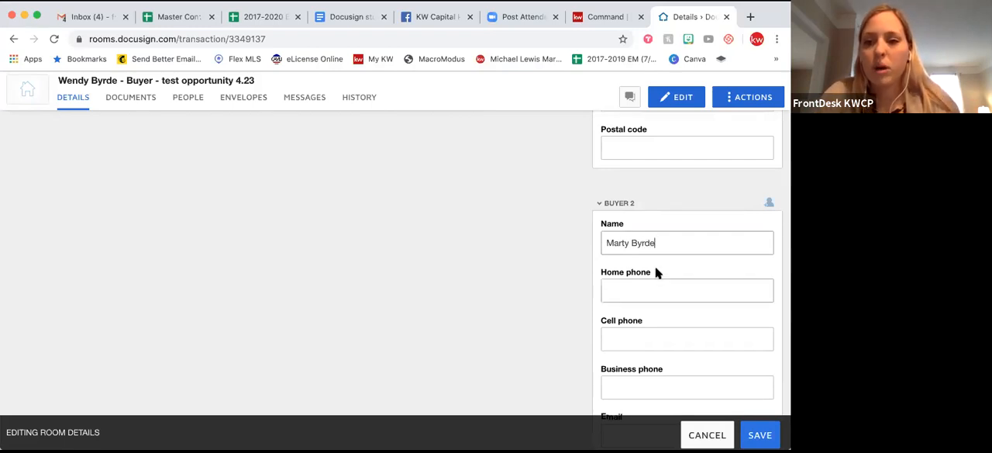
Fill in the second buyer's e-mail address in the Buyer 2 section.
scroll(655, 271, "down", 1)
left_click(624, 290)
scroll(624, 299, "down", 1)
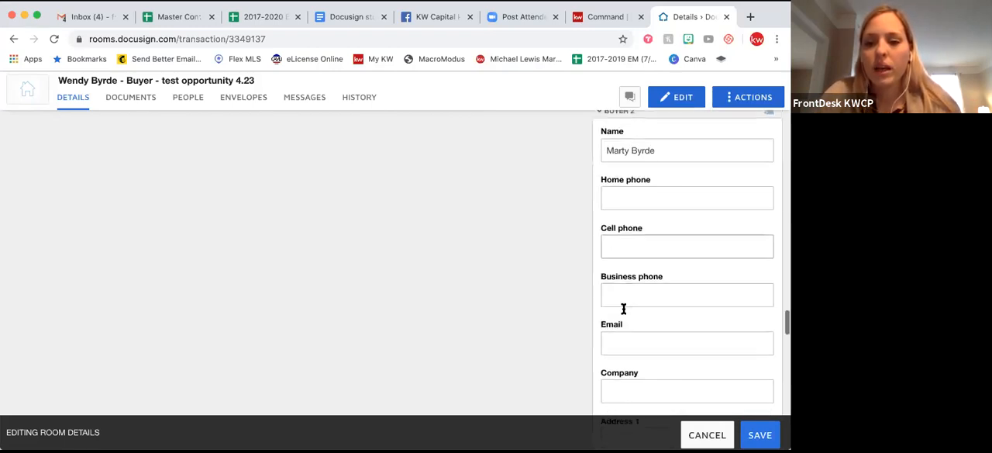
left_click(623, 338)
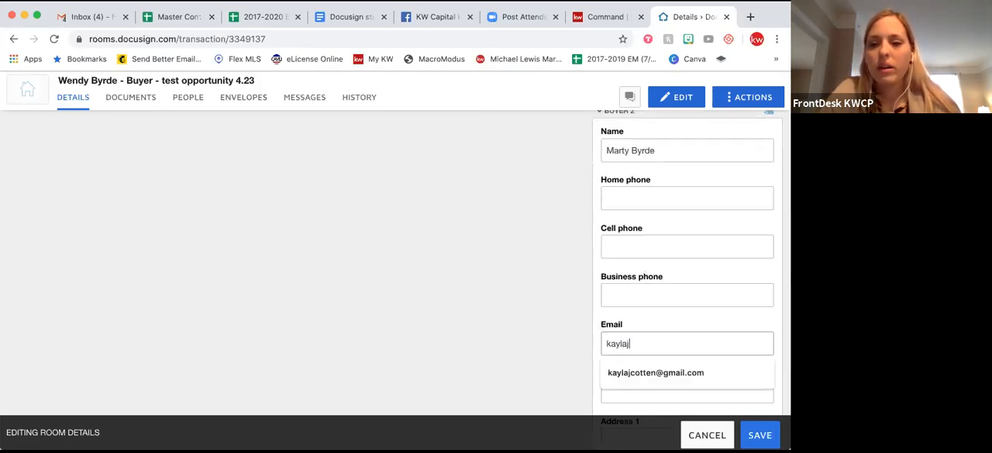
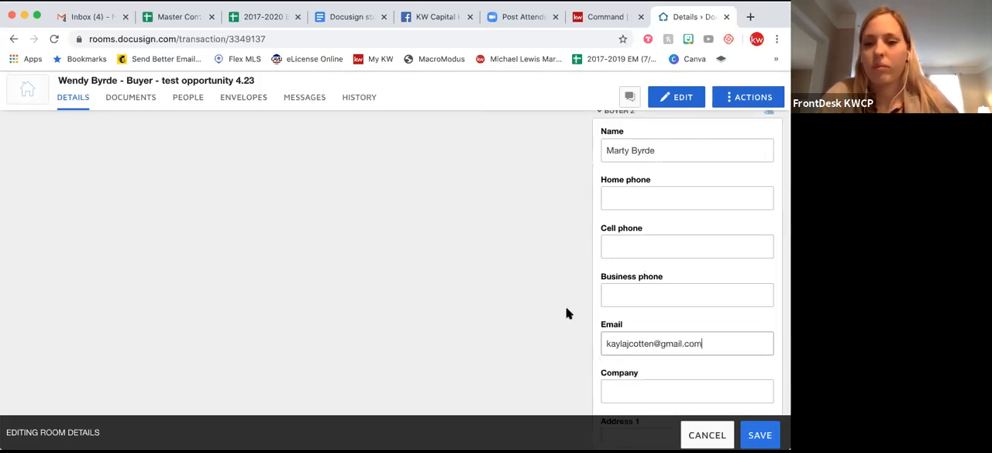
Check the contact information for Buyer Agent 1 and save the edited room details.
scroll(566, 313, "down", 5)
scroll(566, 313, "down", 3)
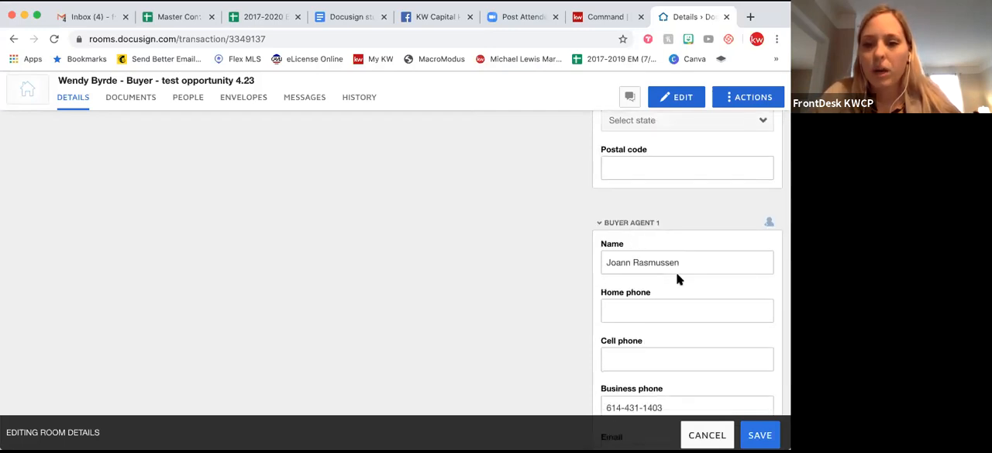
scroll(676, 274, "down", 3)
scroll(675, 272, "down", 3)
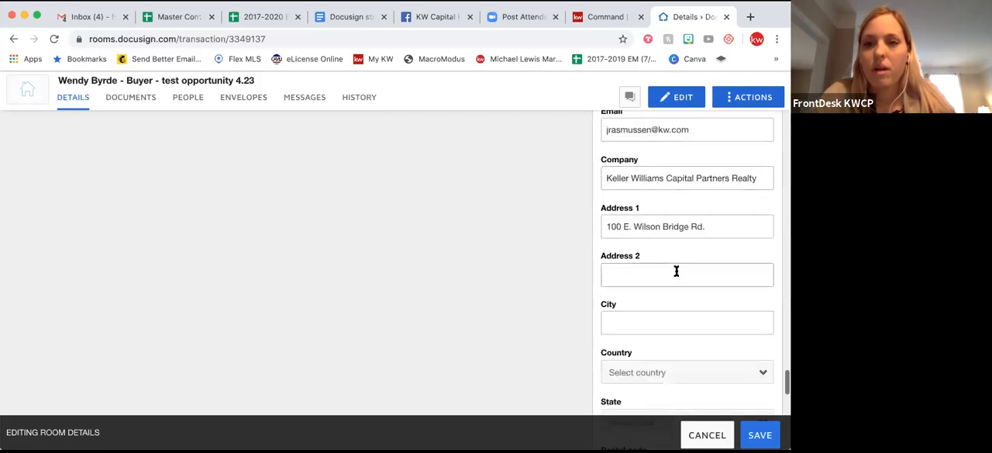
scroll(676, 271, "down", 1)
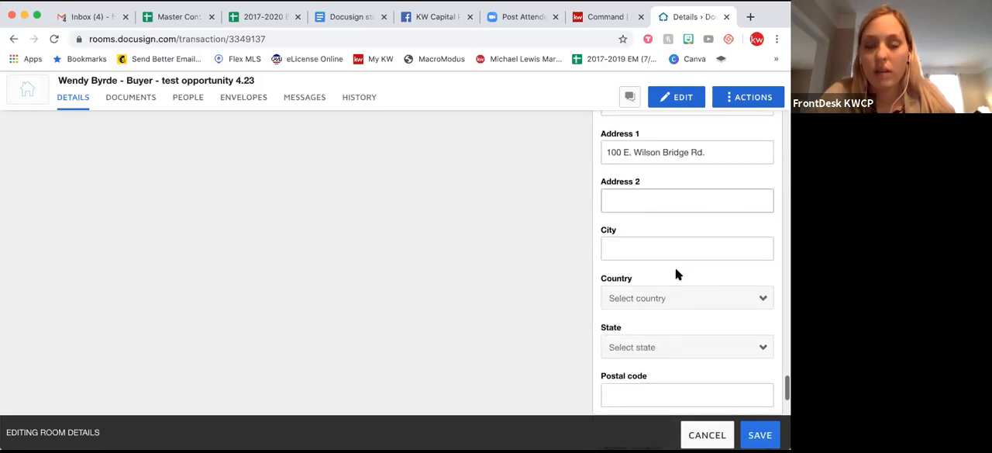
scroll(675, 267, "down", 2)
scroll(675, 268, "up", 5)
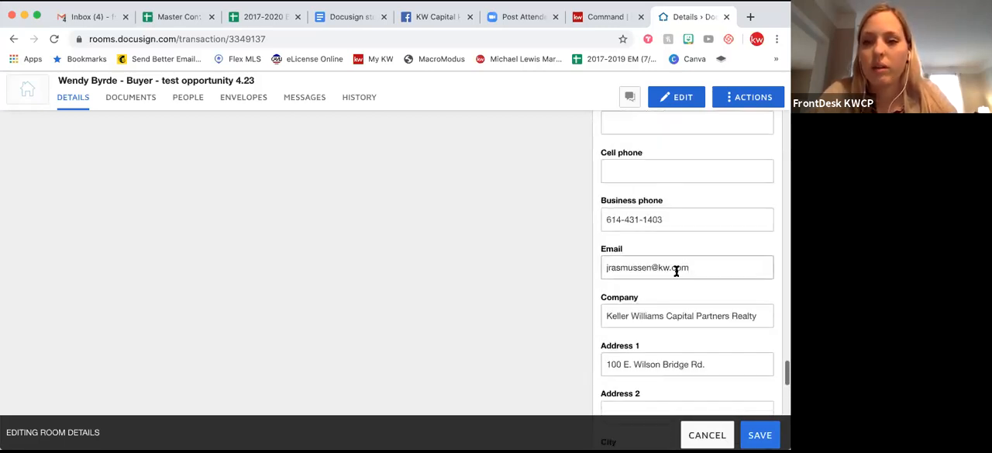
scroll(675, 269, "down", 1)
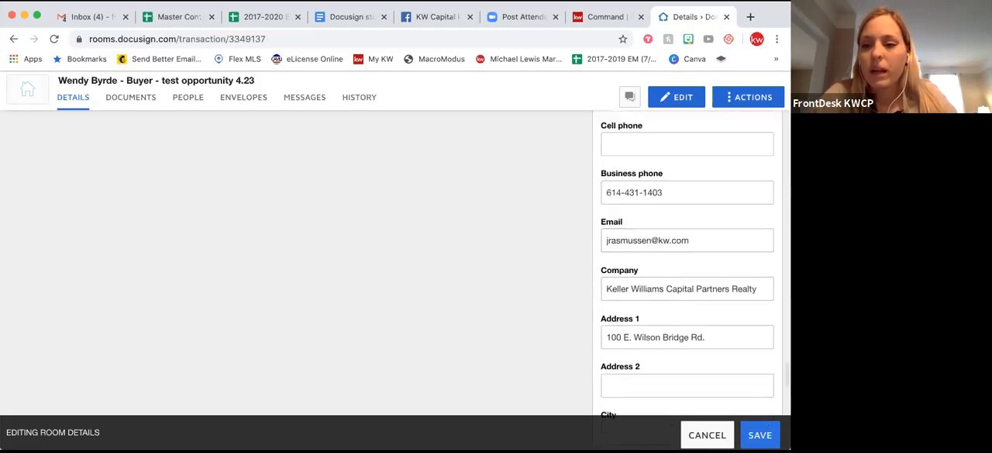
left_click(760, 435)
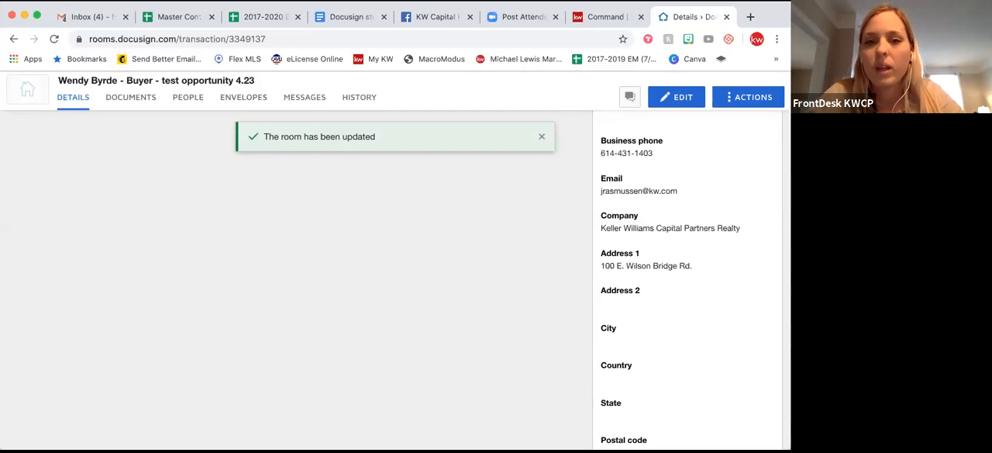
scroll(665, 253, "up", 3)
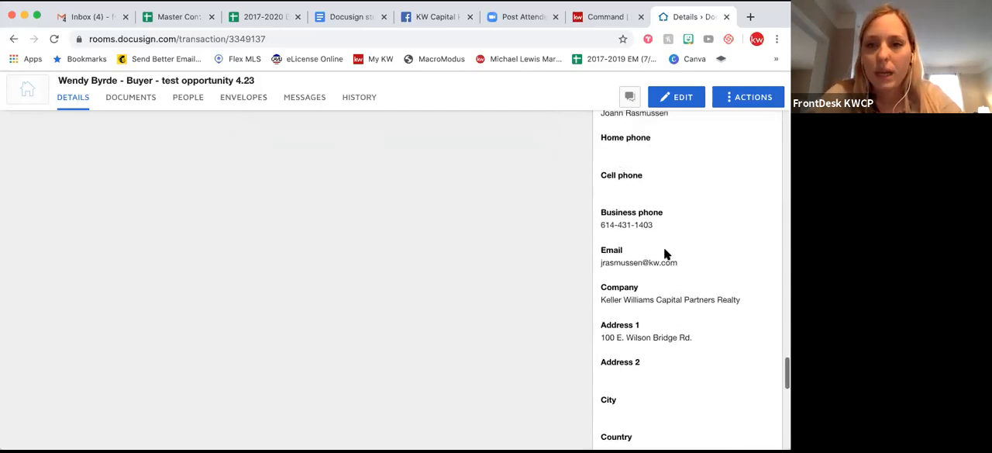
Examine the saved room details, from the room information and offer fields to the seller, buyer and agent contact sections.
scroll(666, 254, "up", 10)
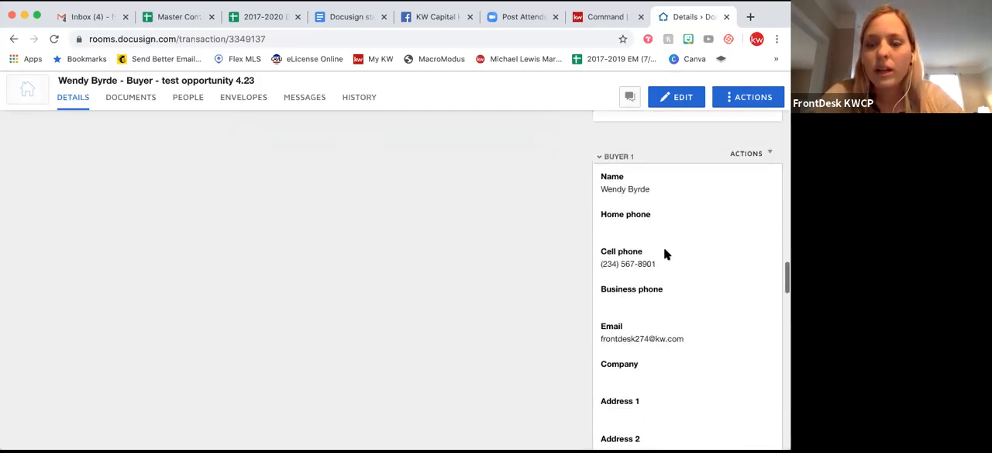
scroll(664, 246, "up", 10)
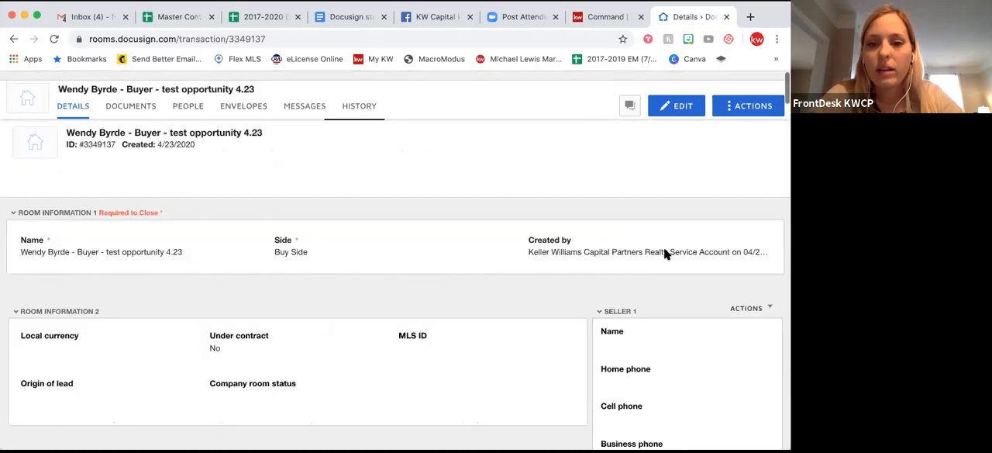
scroll(664, 246, "up", 2)
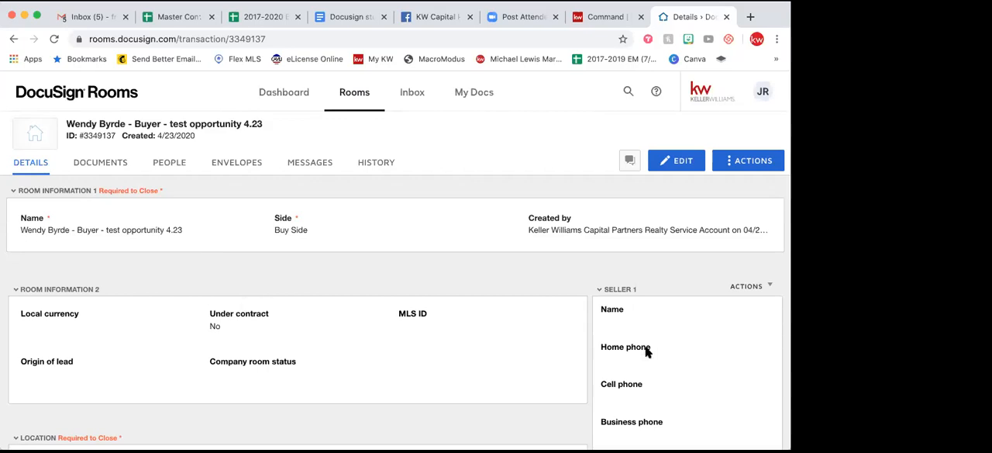
scroll(648, 351, "down", 1)
scroll(647, 350, "up", 1)
scroll(647, 351, "down", 1)
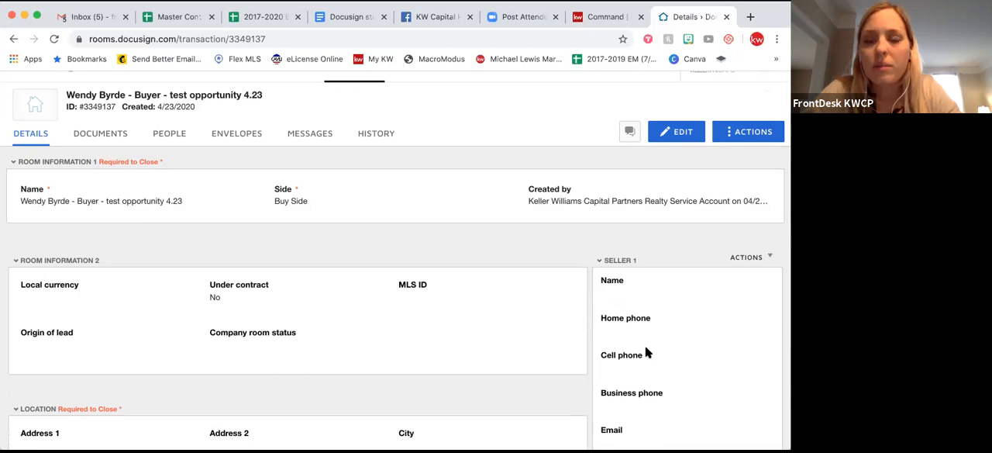
scroll(647, 351, "down", 5)
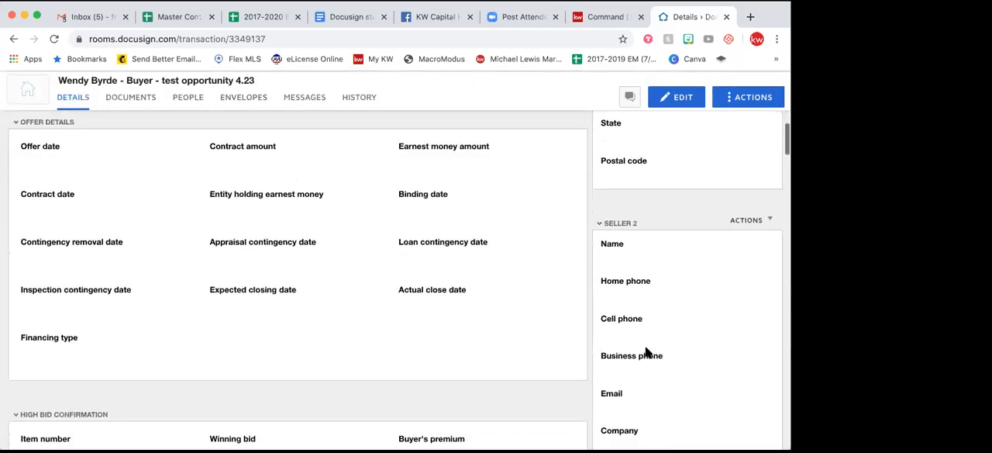
scroll(647, 351, "down", 10)
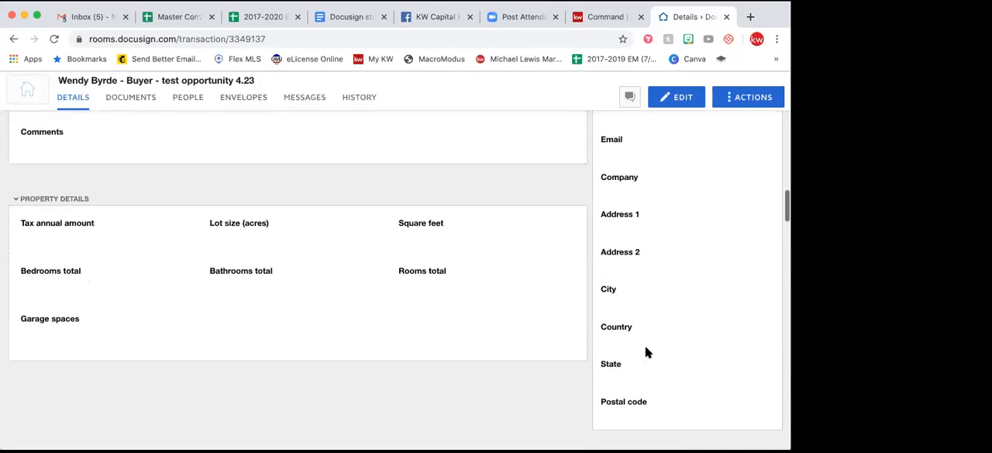
scroll(647, 352, "down", 5)
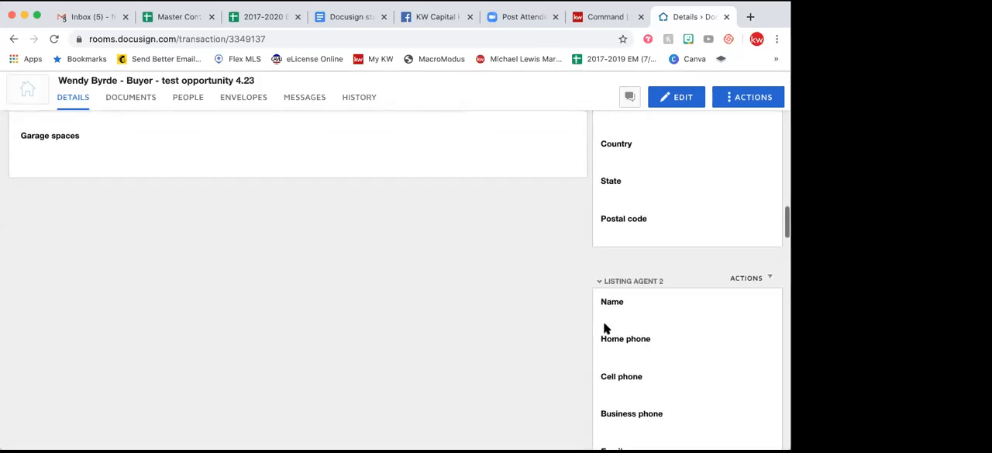
scroll(607, 328, "up", 20)
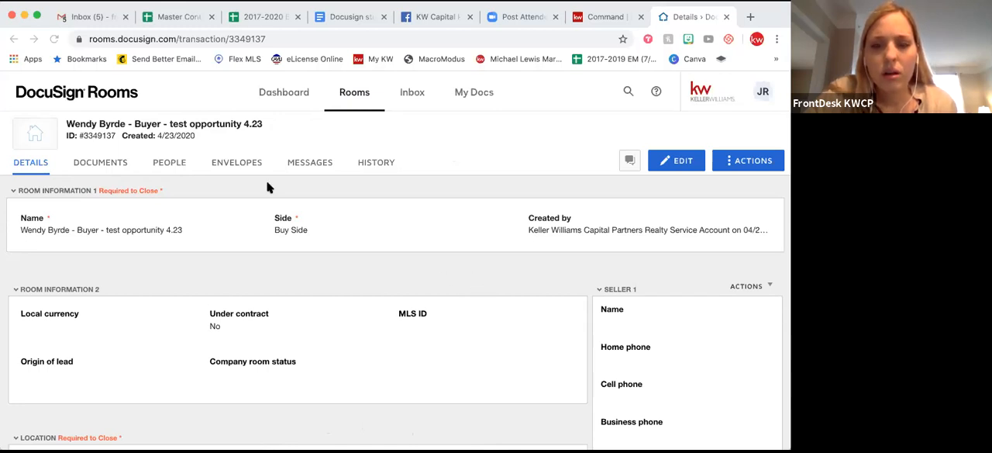
Open the room's documents and start adding documents from DocuSign Forms.
left_click(105, 164)
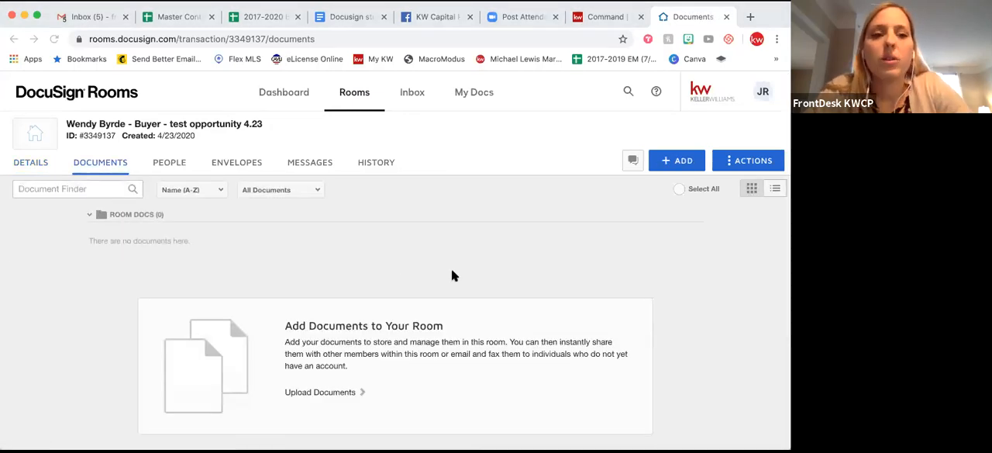
scroll(453, 275, "down", 1)
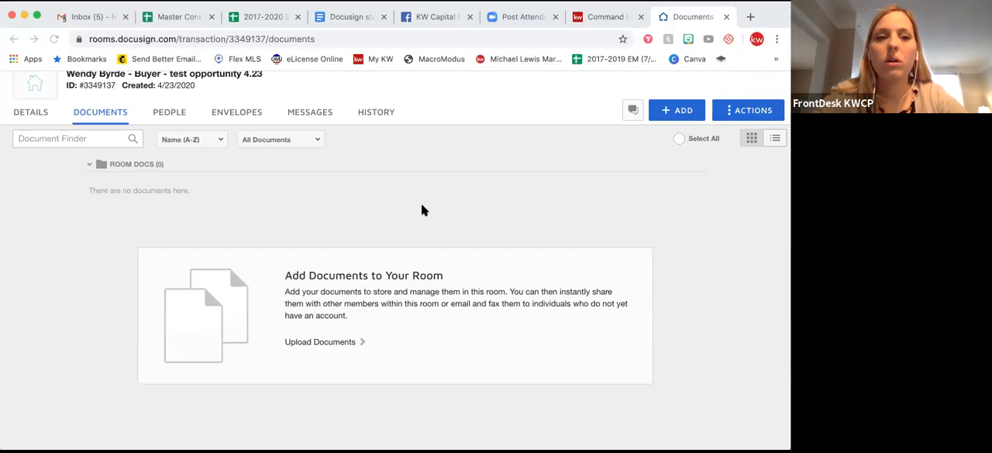
scroll(421, 205, "up", 1)
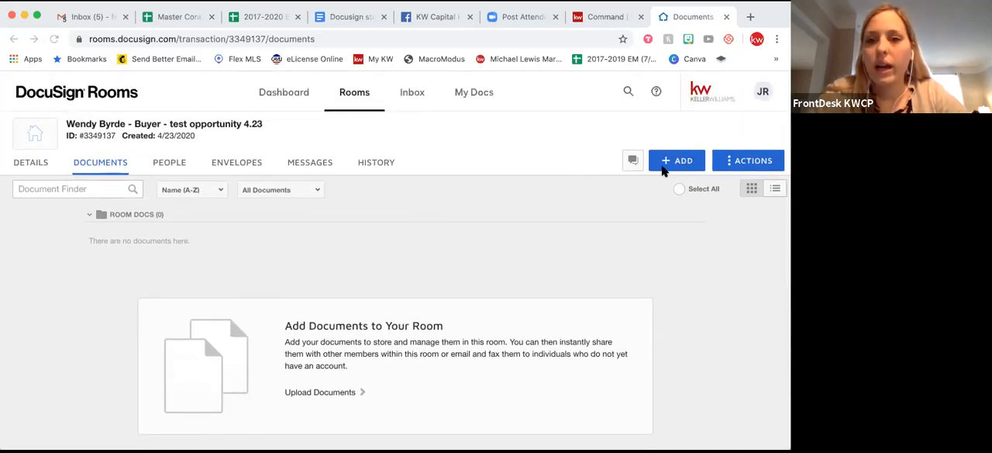
left_click(665, 168)
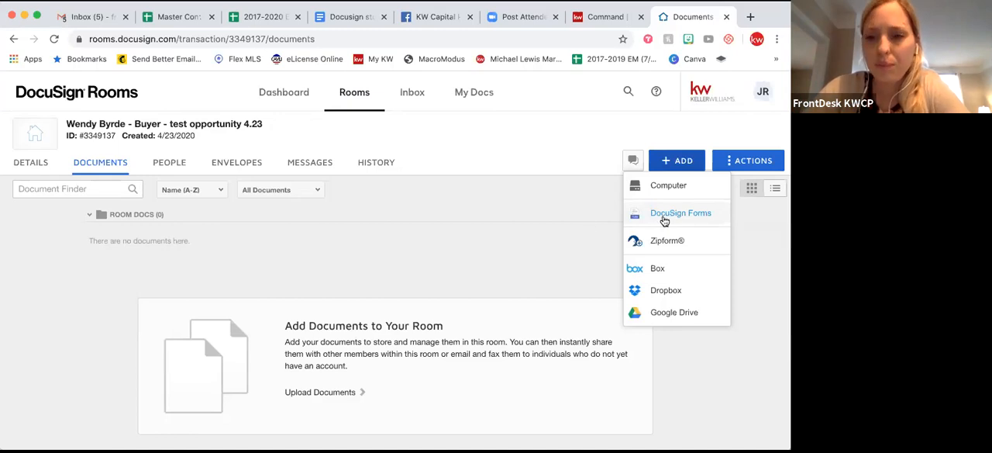
left_click(664, 218)
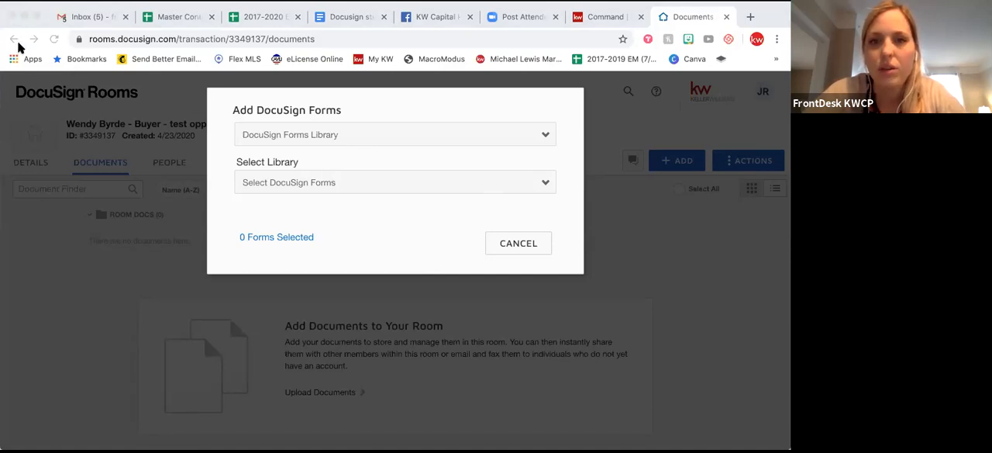
left_click(670, 20)
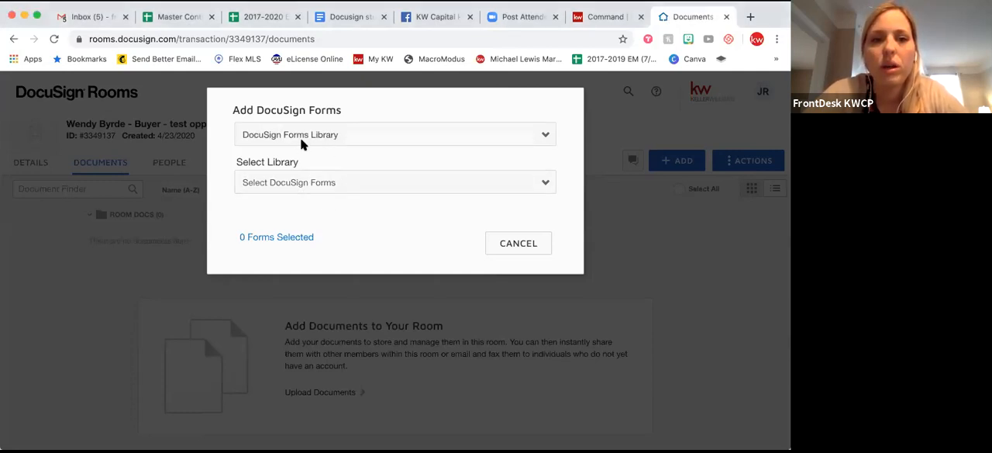
Set the form source to DocuSign Forms Group and choose the KWCP-Buyer packet group.
left_click(322, 140)
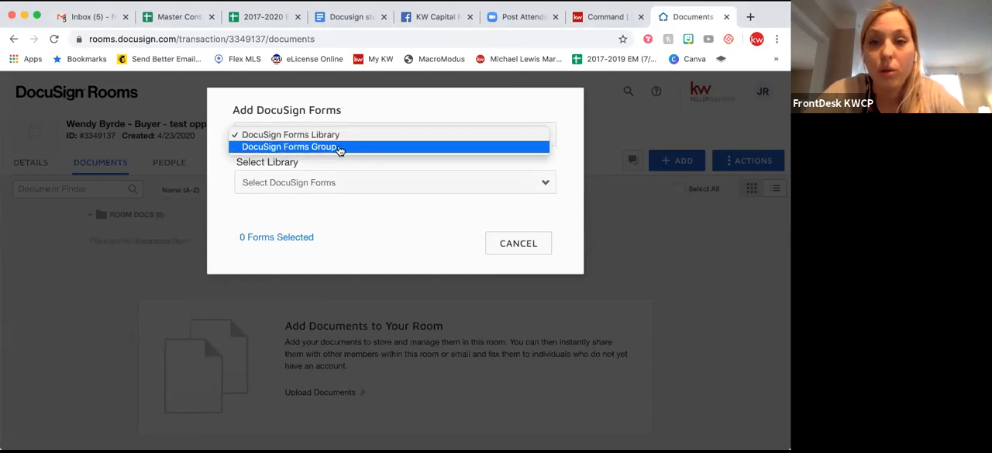
left_click(341, 147)
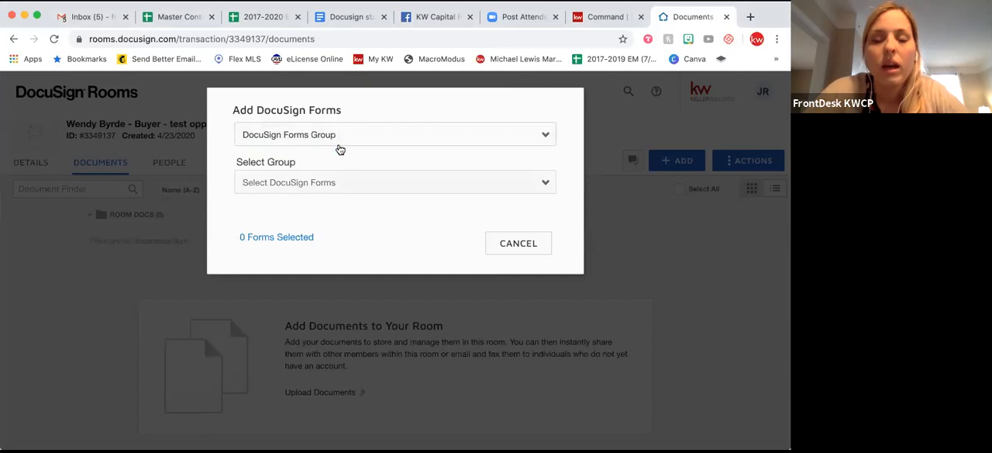
left_click(324, 183)
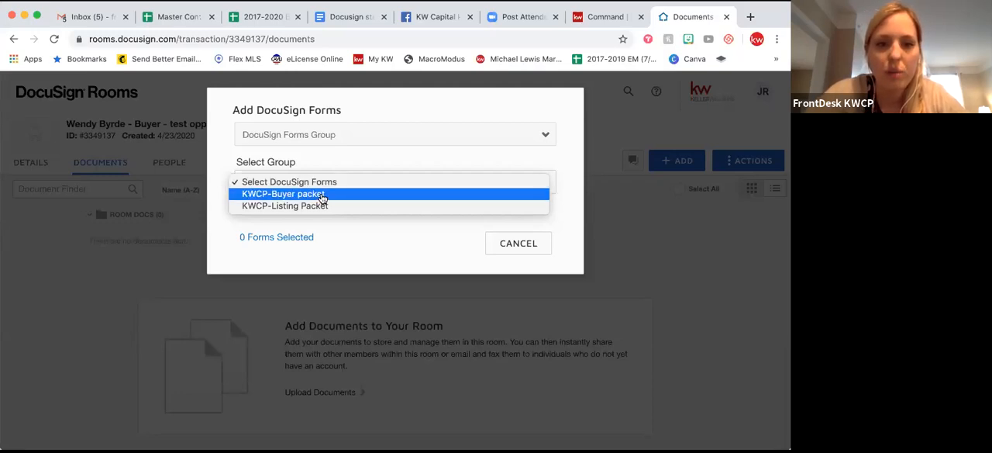
left_click(322, 196)
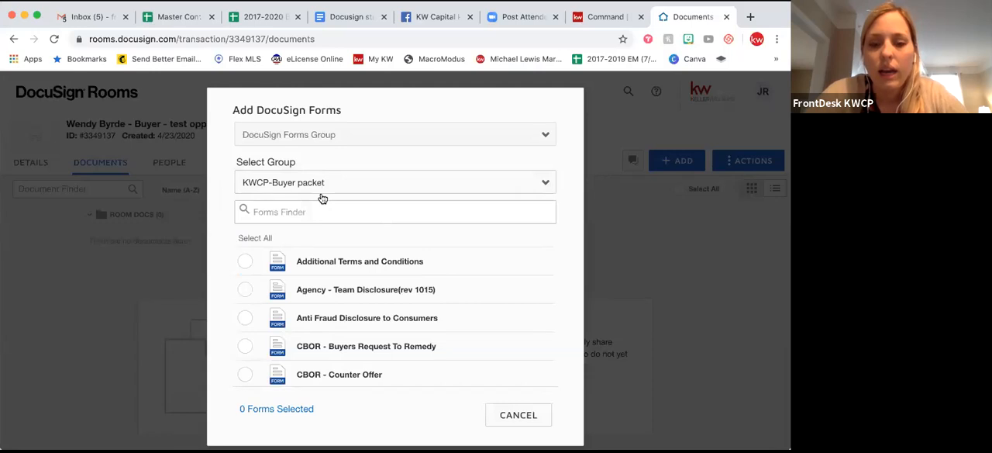
Add the Agency - Team Disclosure(rev 1015) and CONSUMER GUIDE TO AGENCY RELATIONSHIPS forms to the room.
scroll(314, 233, "down", 8)
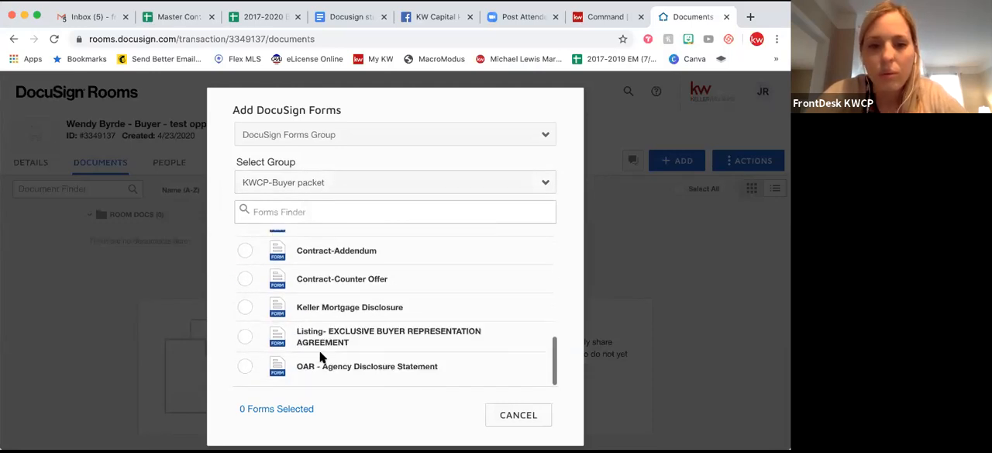
scroll(359, 281, "up", 5)
scroll(359, 285, "up", 5)
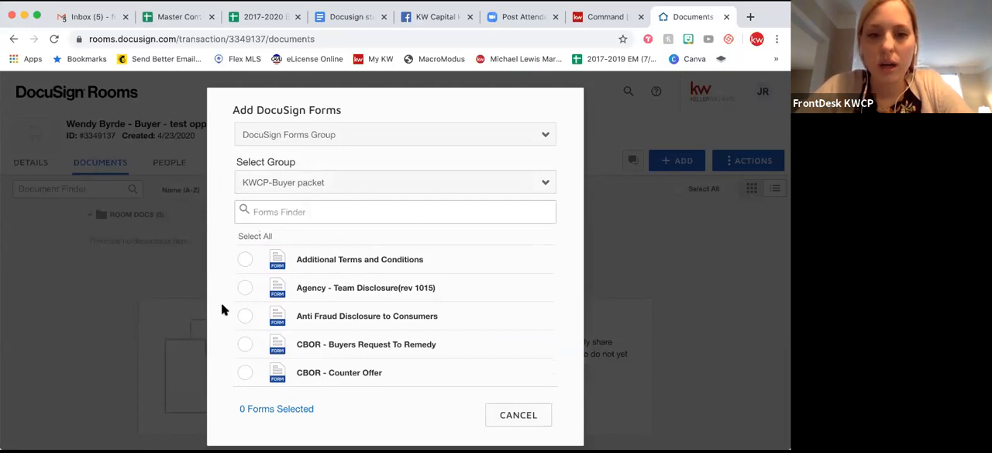
left_click(244, 287)
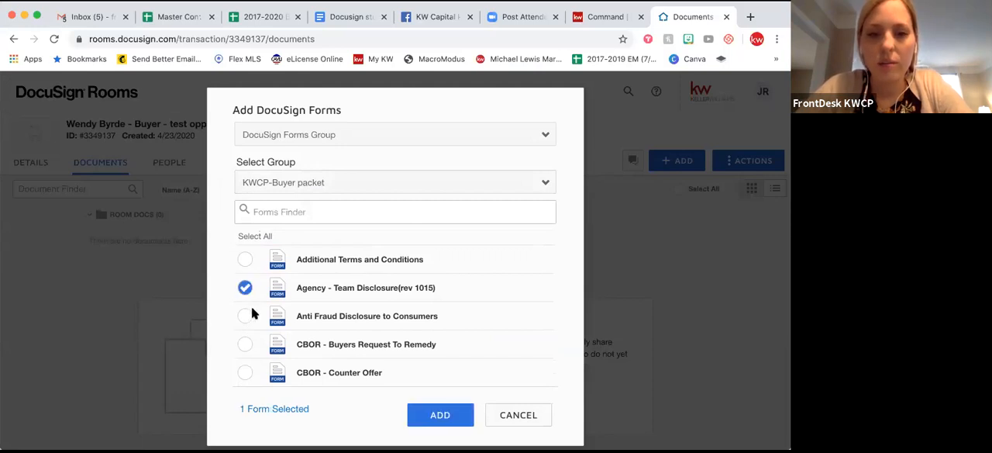
scroll(250, 311, "down", 5)
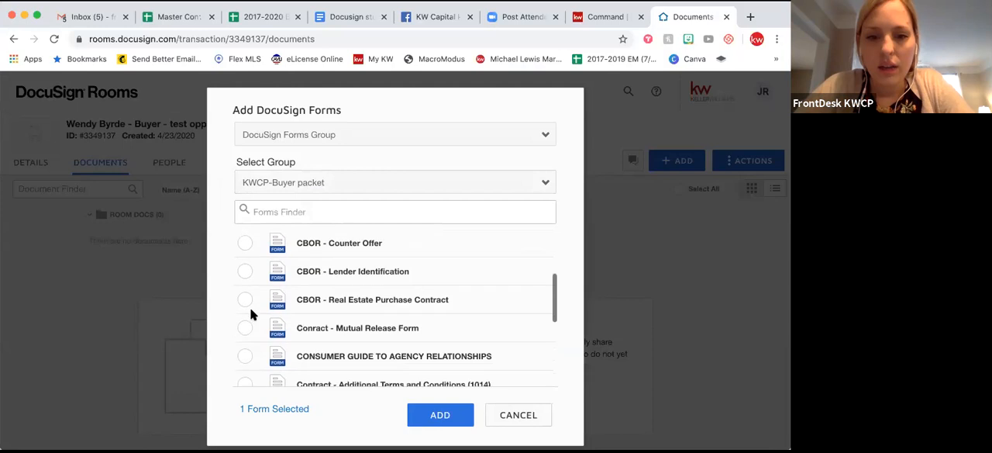
scroll(250, 307, "down", 1)
left_click(244, 332)
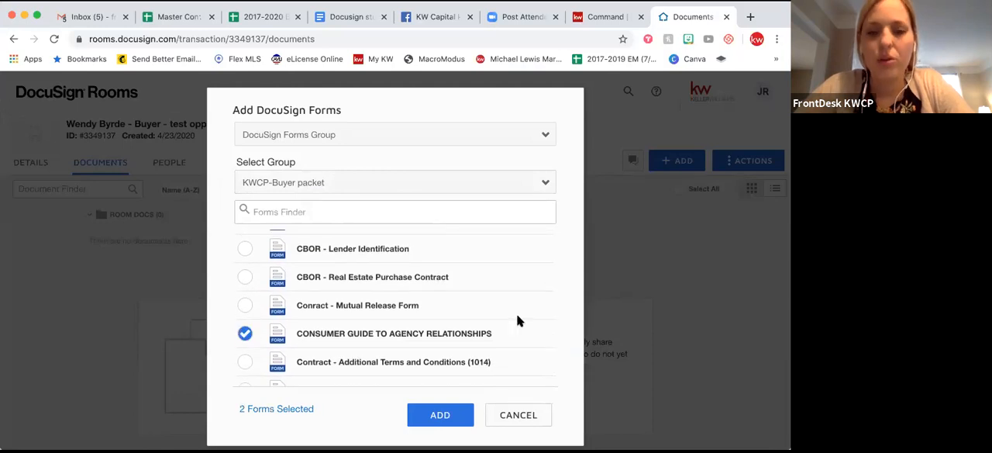
scroll(575, 309, "down", 1)
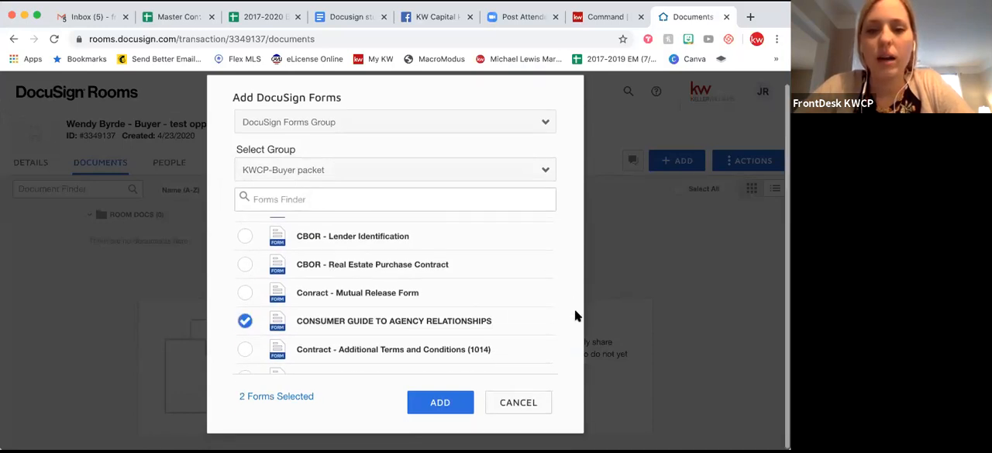
left_click(443, 400)
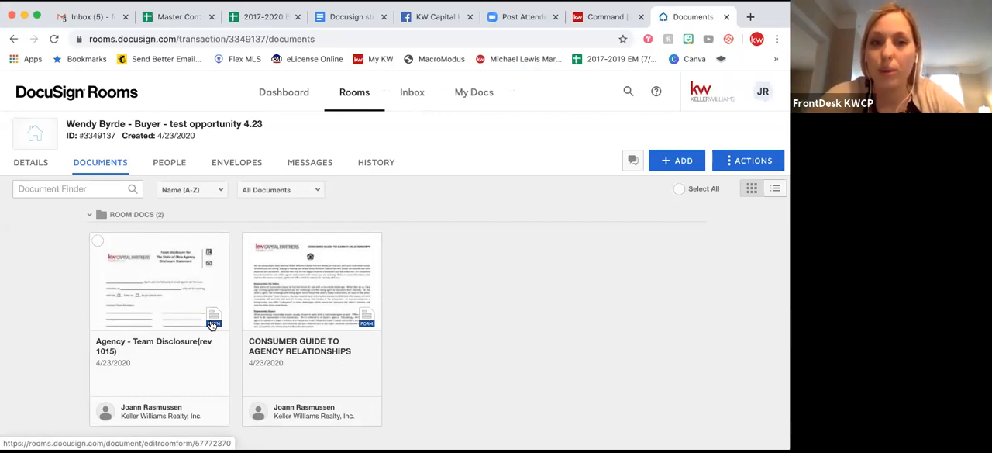
Open the Agency - Team Disclosure(rev 1015) form and enter the agent's full name in its first blank.
scroll(177, 337, "down", 1)
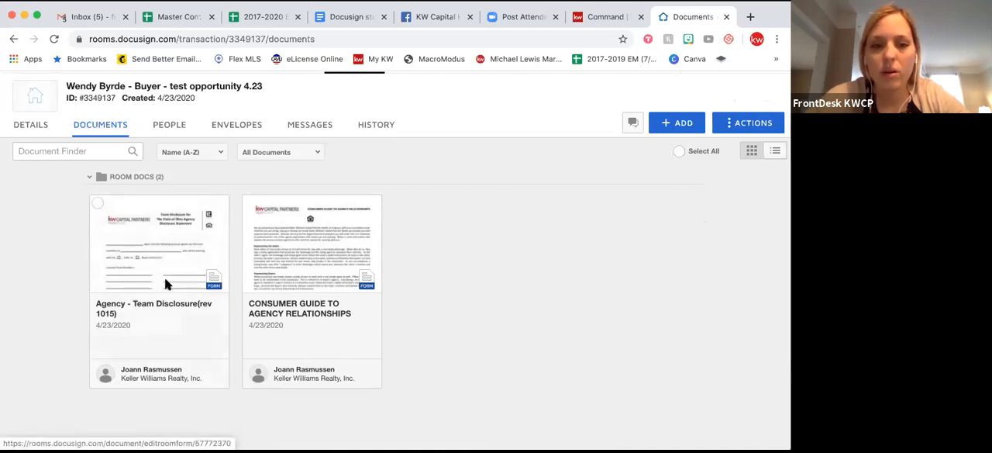
left_click(158, 256)
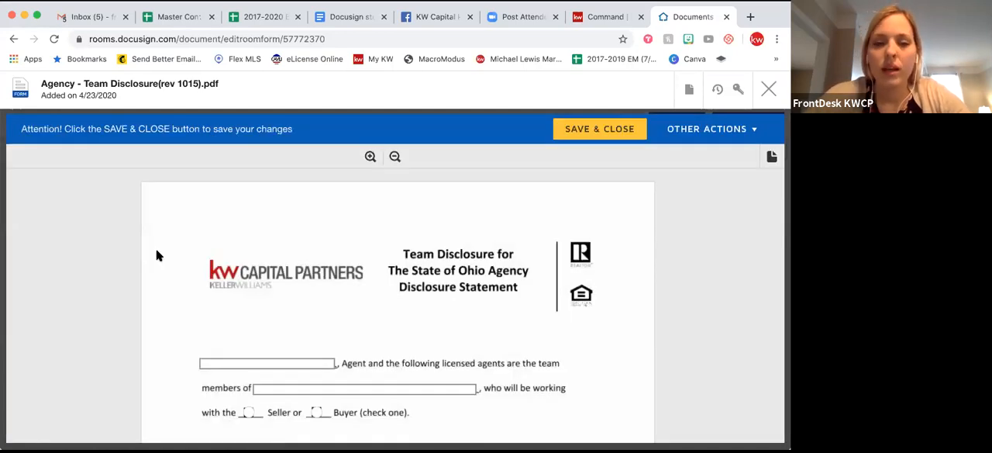
scroll(207, 307, "down", 2)
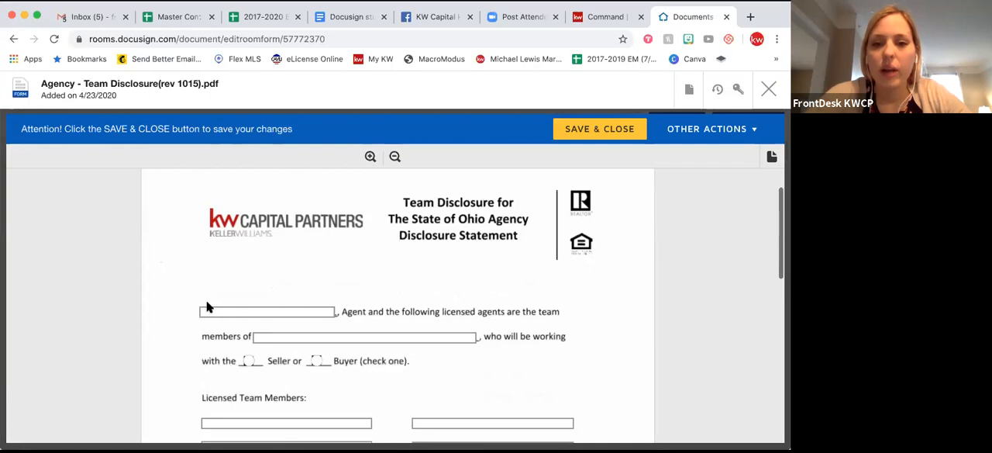
scroll(207, 307, "down", 2)
left_click(223, 269)
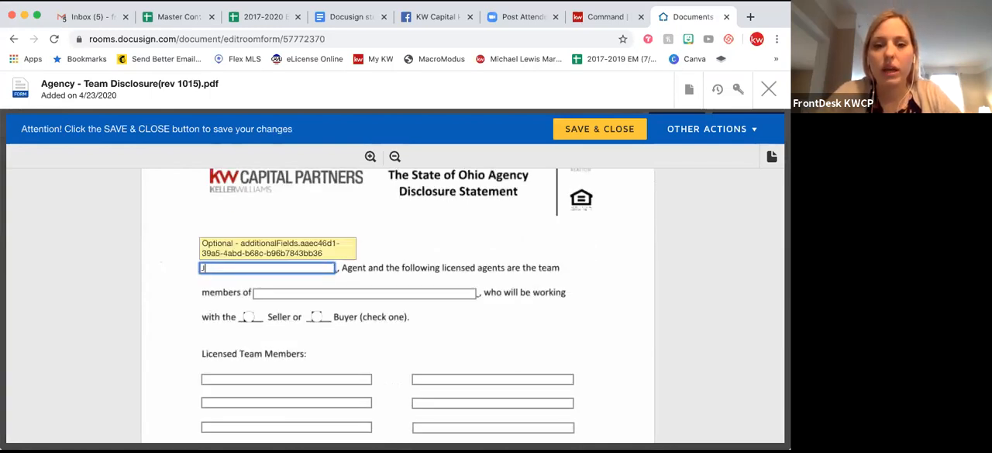
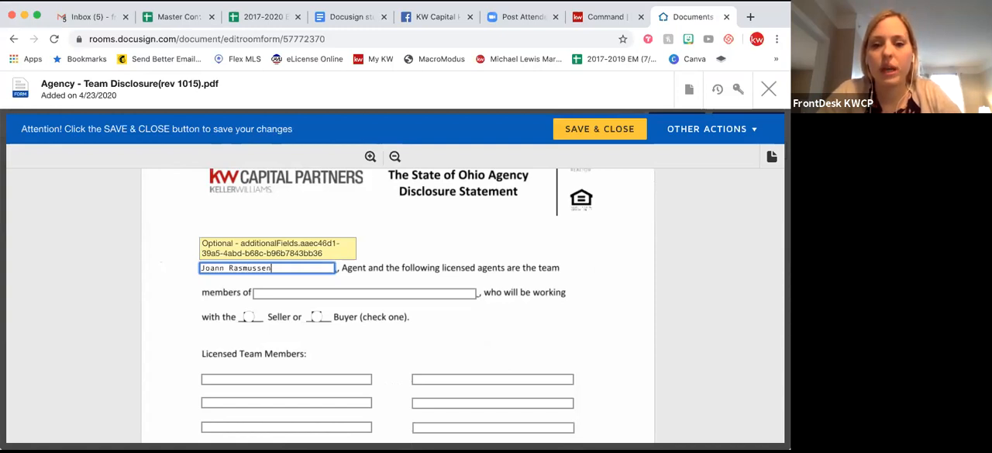
Fill in KW Capital Partners as the team the licensed agents are members of.
key("Tab")
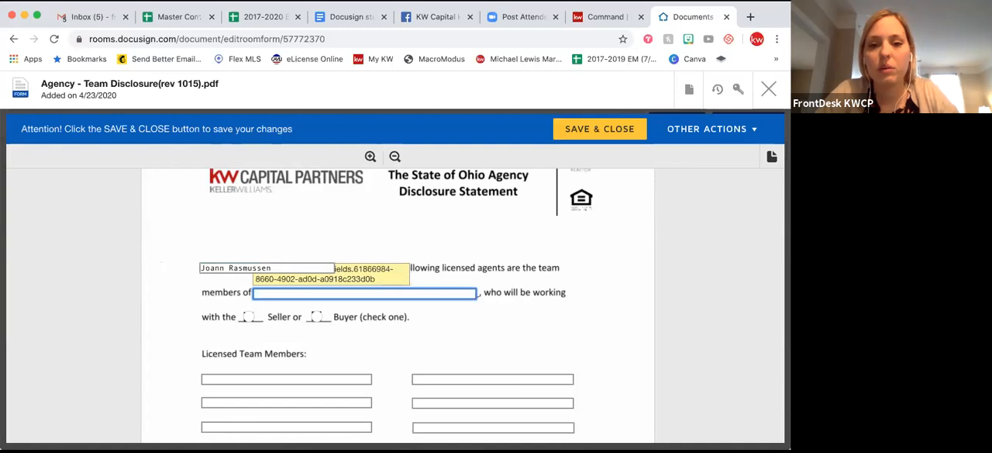
type("KW Capital")
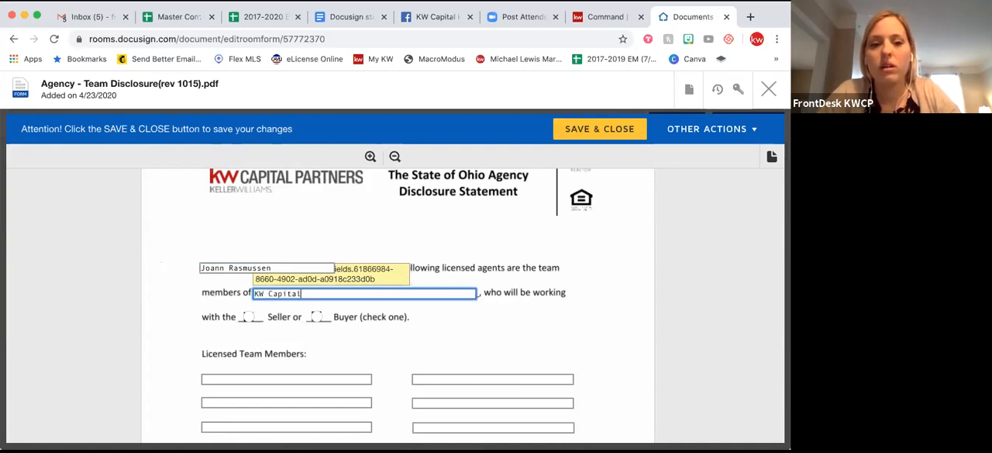
type(" Partners")
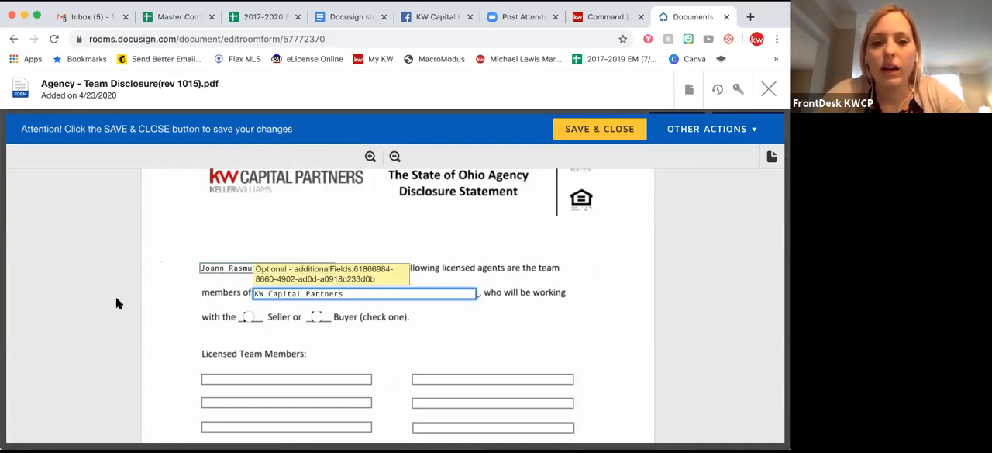
left_click(181, 314)
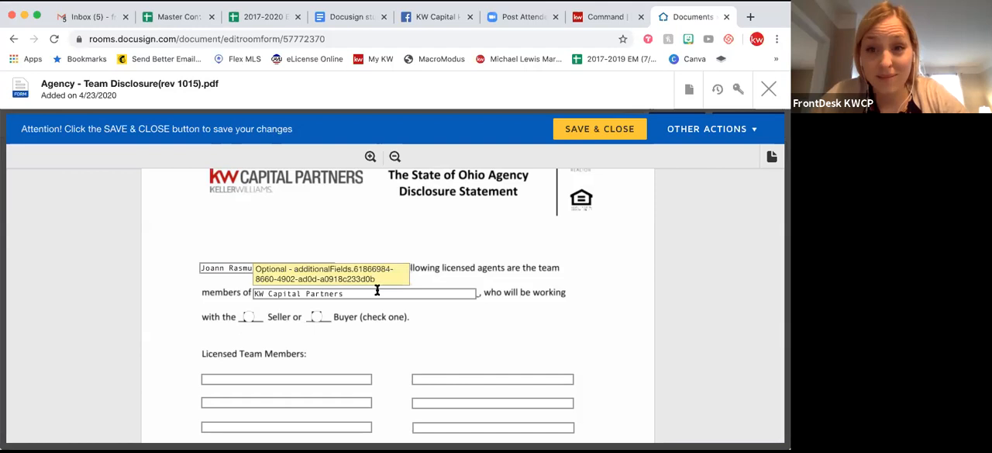
Mark Buyer as the party the team will be working with on the disclosure form.
left_click(249, 317)
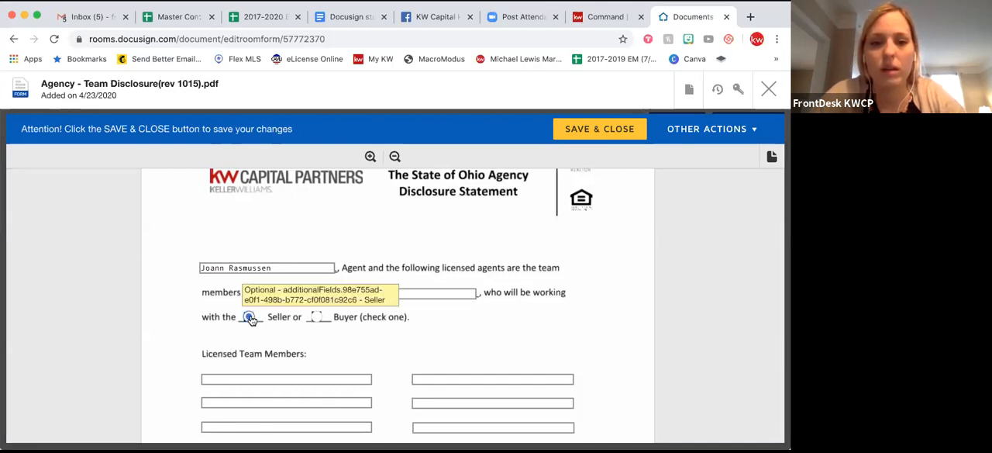
left_click(317, 318)
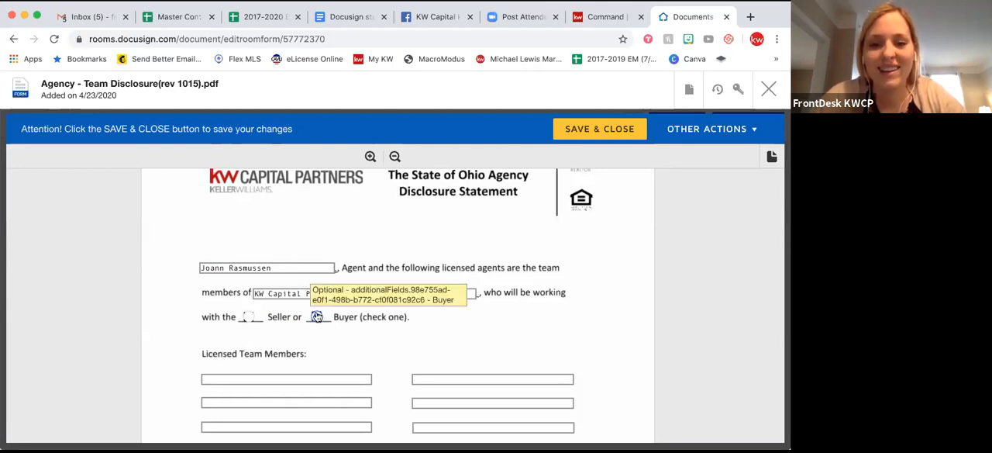
left_click(249, 318)
left_click(316, 318)
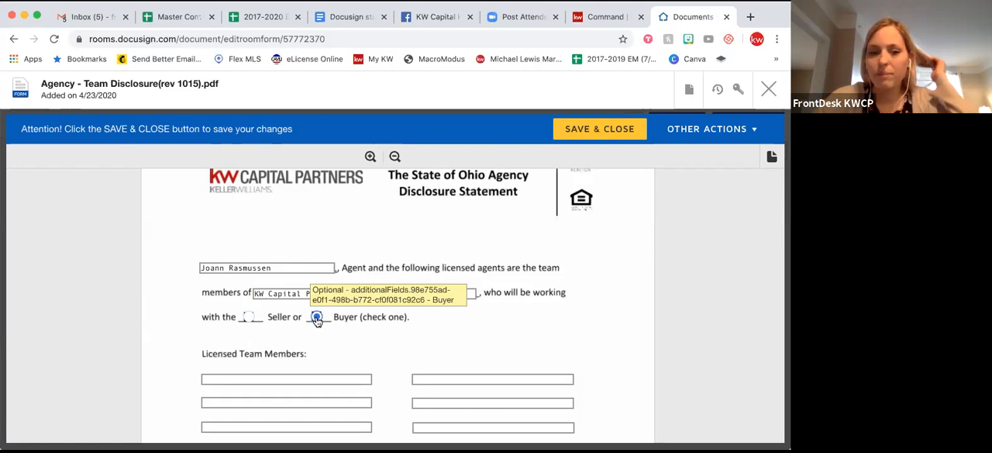
Enter the full names of three agents in the first three Licensed Team Members blanks.
scroll(240, 338, "down", 1)
left_click(239, 337)
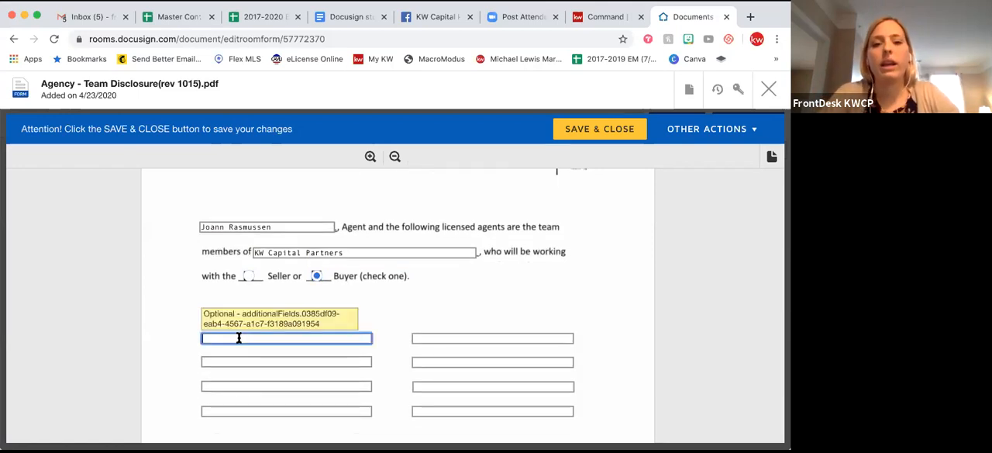
key("Tab")
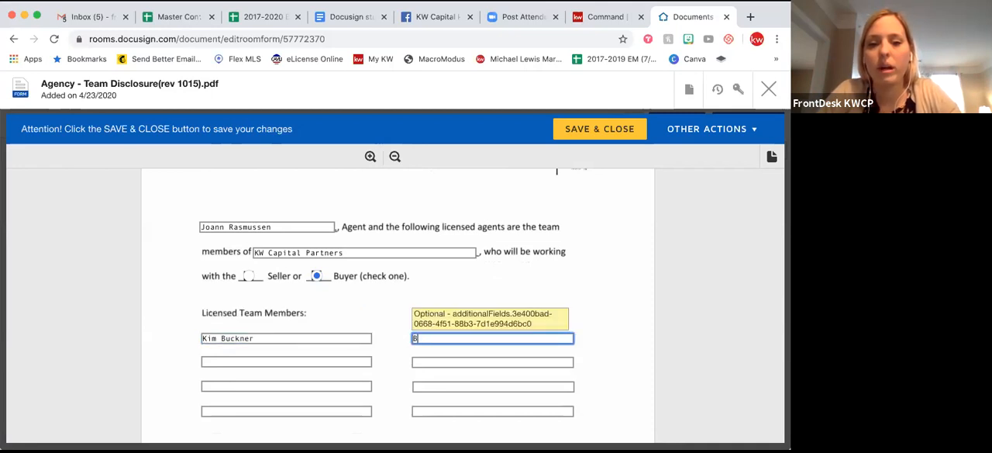
key("Tab")
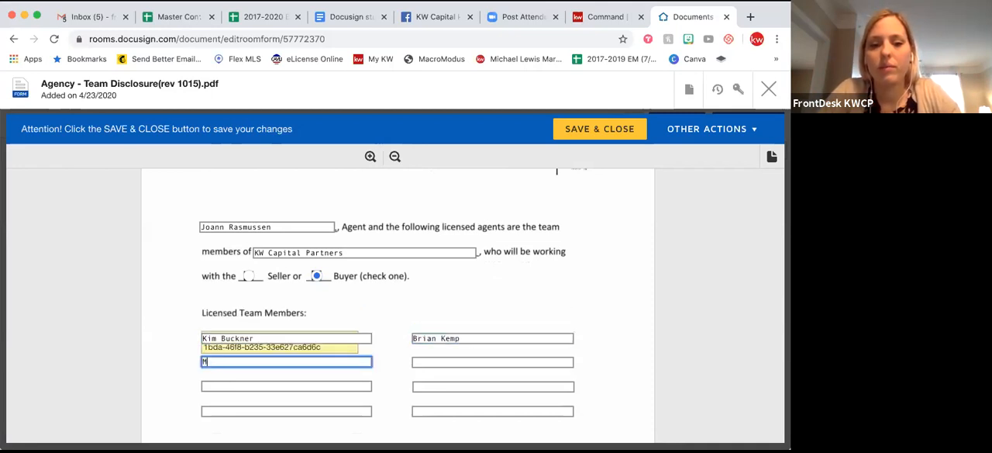
left_click(379, 289)
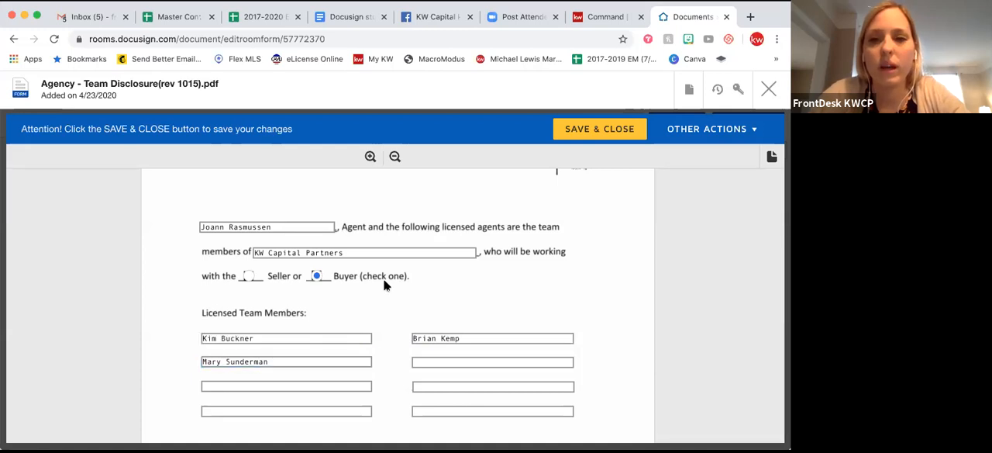
Check the rest of the team disclosure form down to the signature lines, and save and close it.
scroll(384, 294, "up", 1)
scroll(384, 295, "down", 3)
scroll(386, 299, "up", 4)
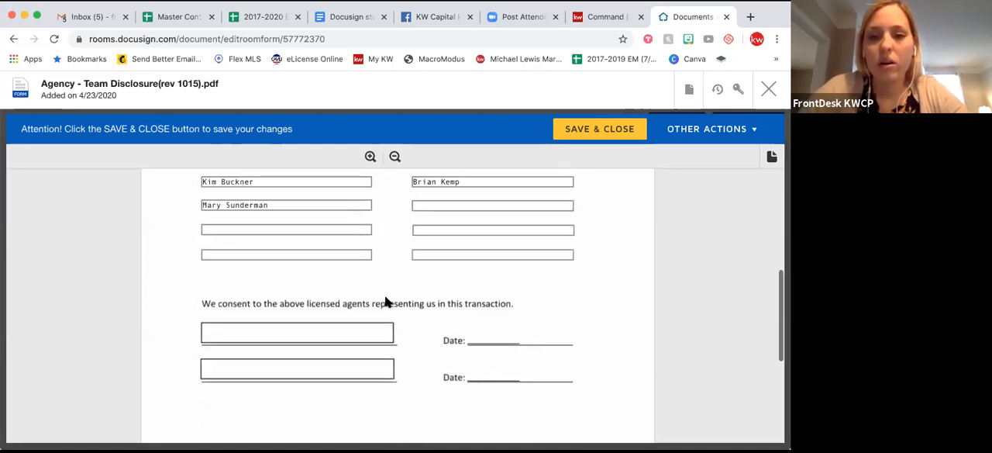
left_click(604, 131)
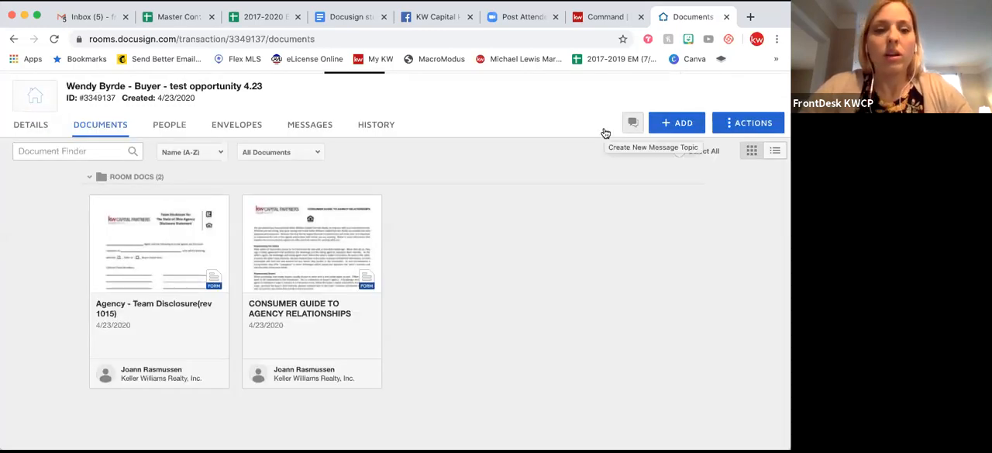
Select both the Agency - Team Disclosure(rev 1015) and CONSUMER GUIDE TO AGENCY RELATIONSHIPS documents and start a DocuSign envelope with them.
scroll(288, 294, "up", 1)
scroll(289, 296, "down", 1)
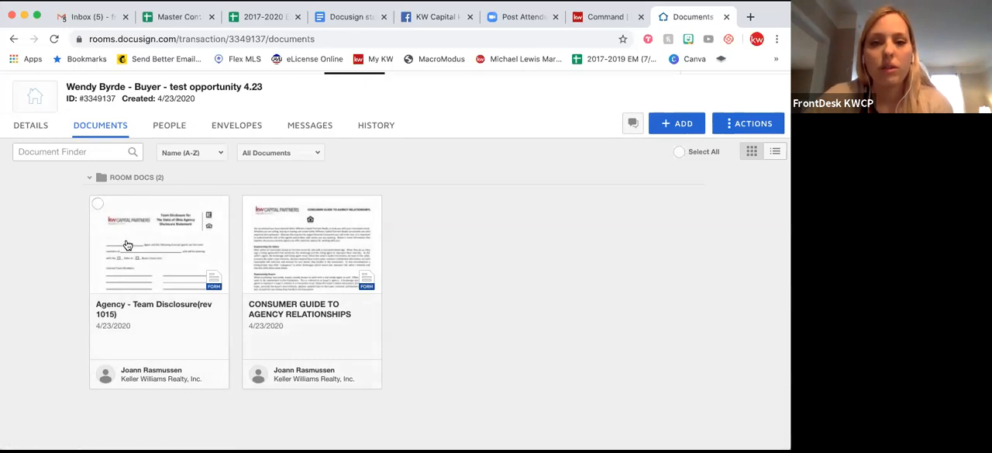
left_click(97, 204)
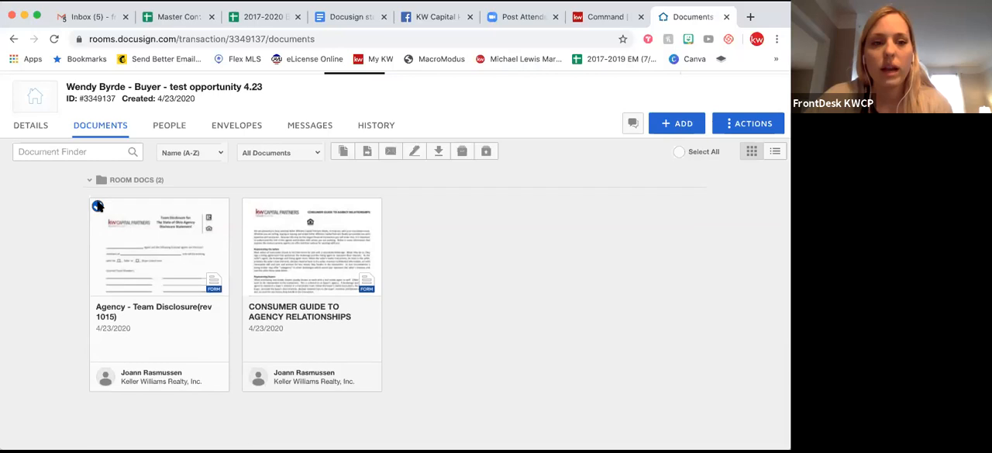
left_click(251, 206)
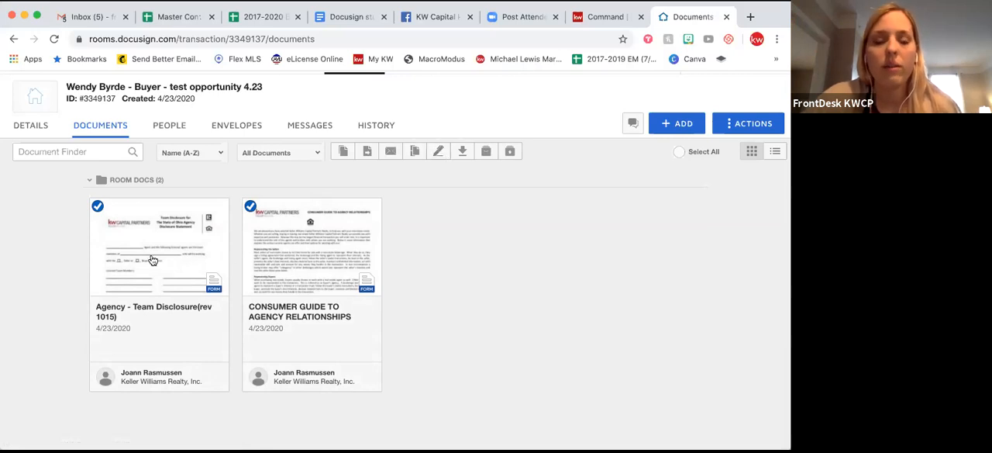
left_click(439, 153)
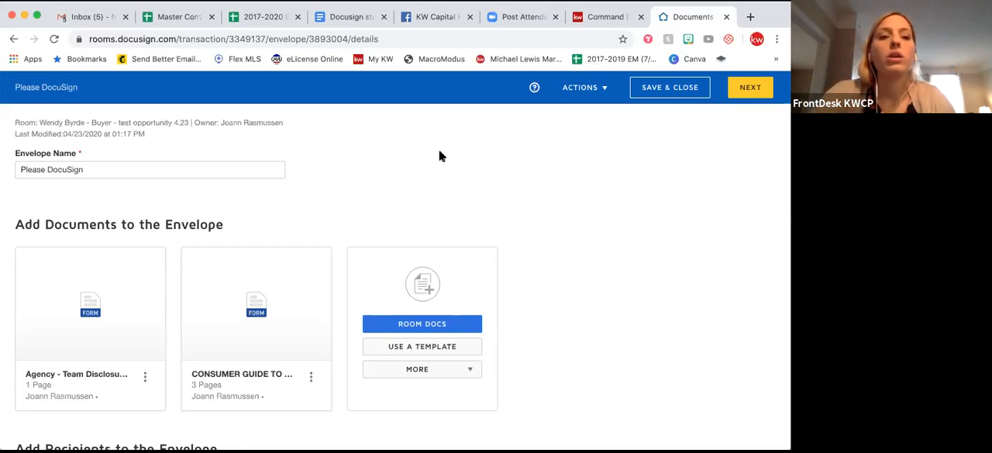
Rename the envelope as Team Disclosure/Consumer Guide.
left_click(81, 168)
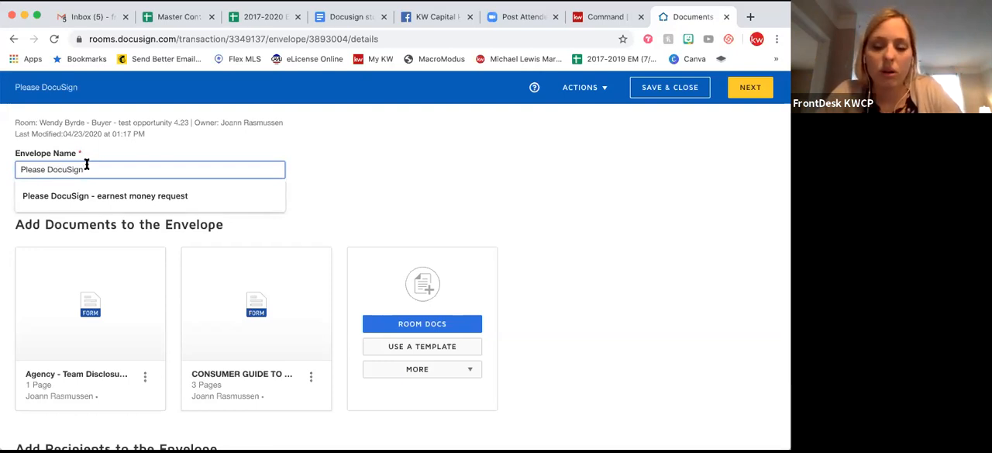
triple_click(86, 165)
type("Te")
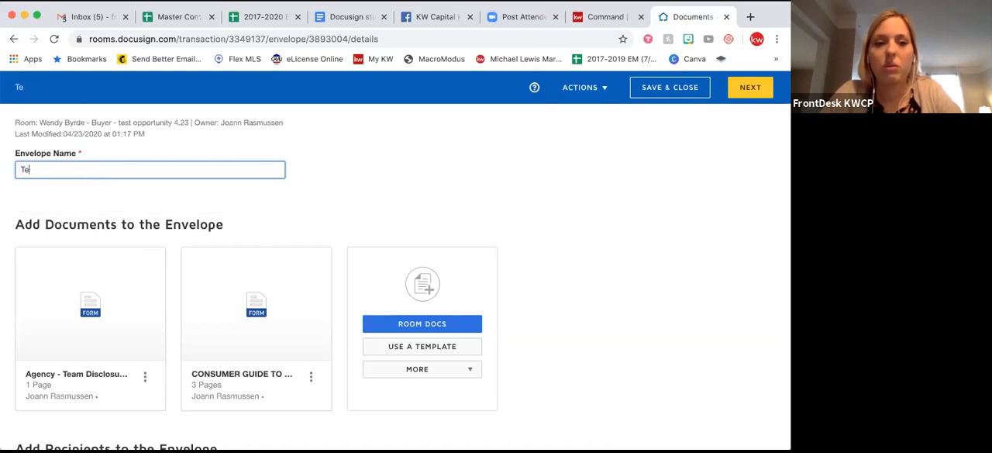
type("am Disclosure/")
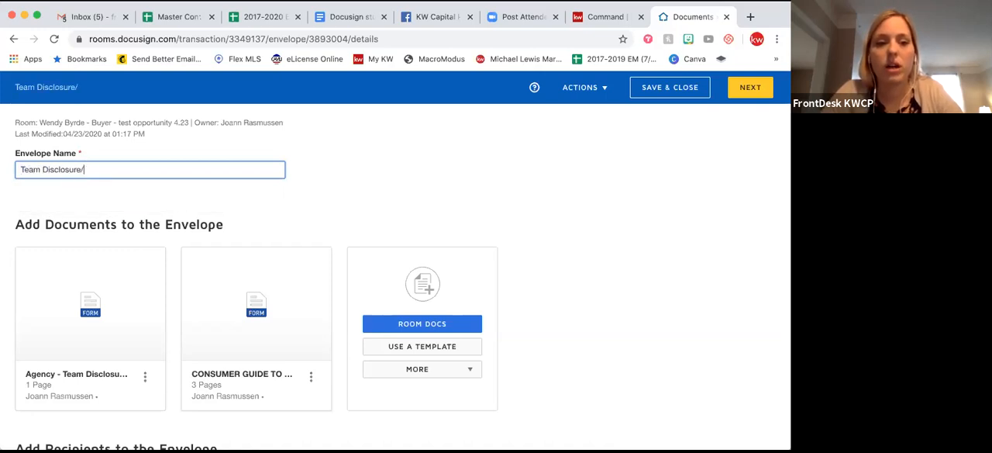
type("Consumer Guide")
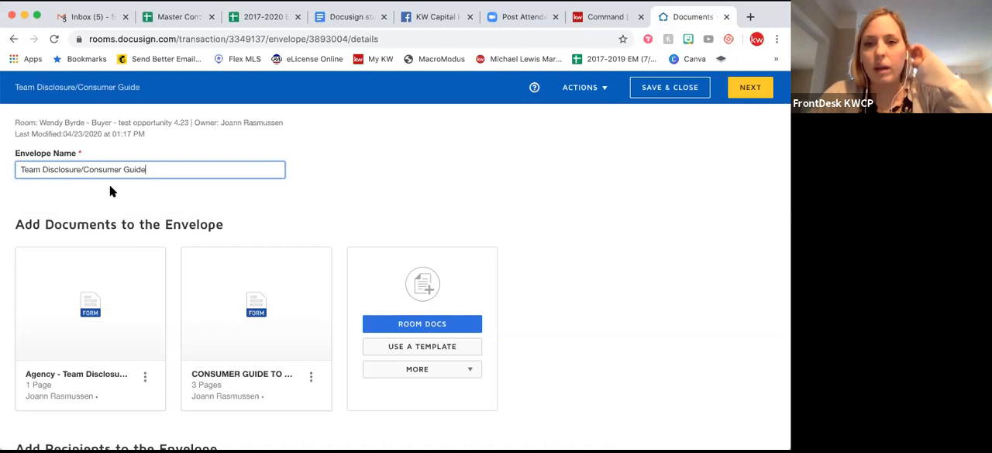
Swap the order of the two documents in the envelope and restore their original order.
scroll(109, 185, "down", 1)
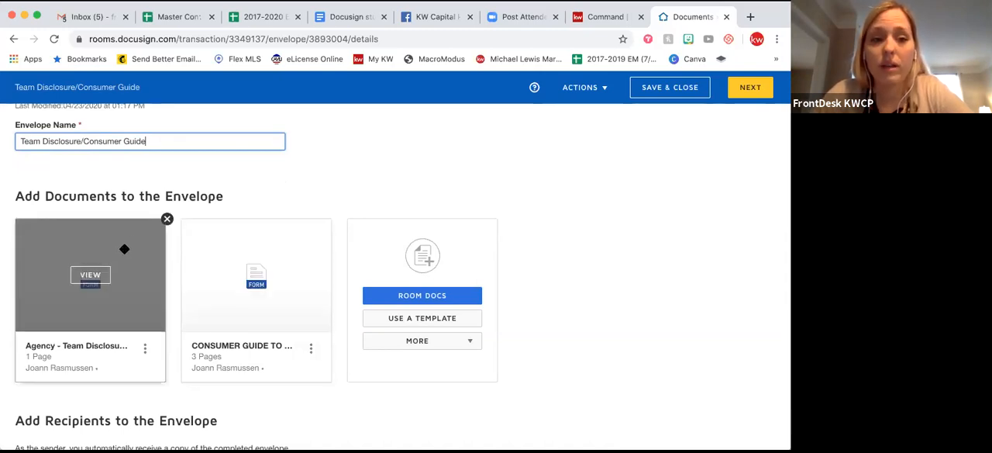
left_click_drag(178, 231, 290, 245)
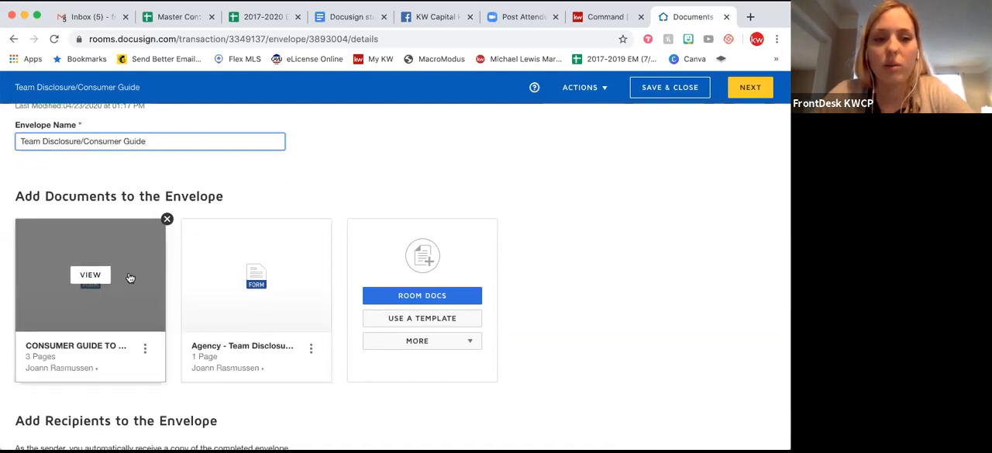
left_click_drag(301, 241, 121, 238)
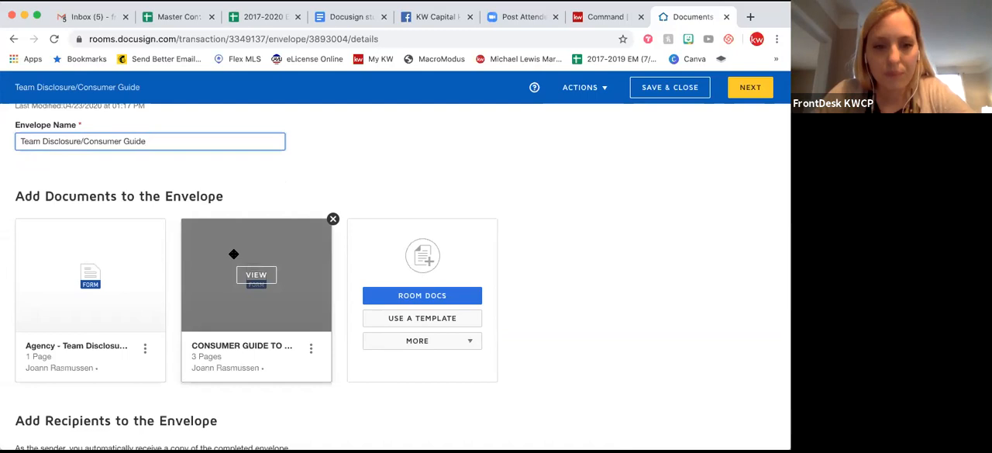
Add recipients by pre-tagged roles, assigning the first buyer to Authorized Signer One and the second buyer to Authorized Signer Two.
scroll(233, 254, "down", 3)
scroll(231, 258, "up", 1)
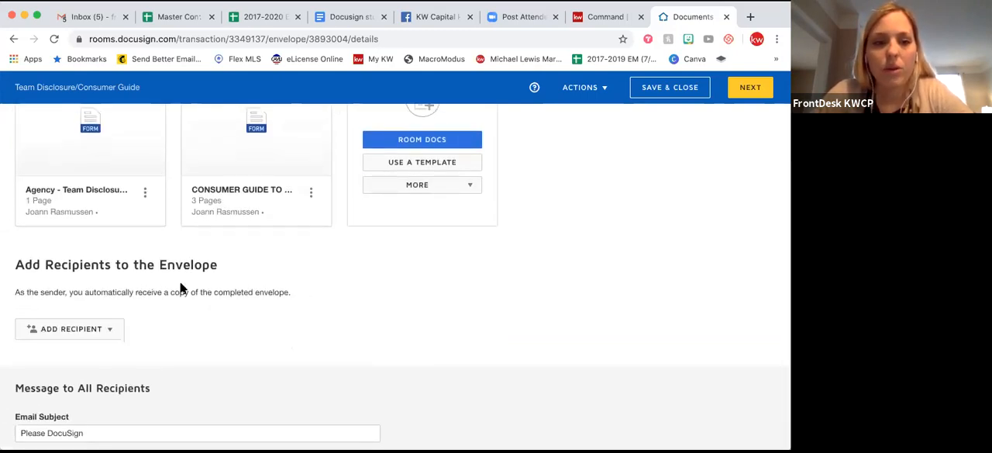
scroll(181, 289, "down", 1)
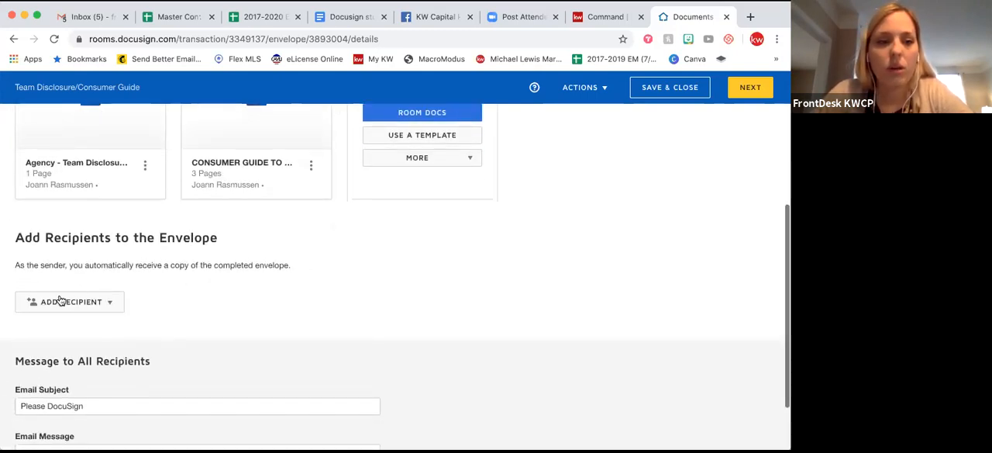
left_click(110, 303)
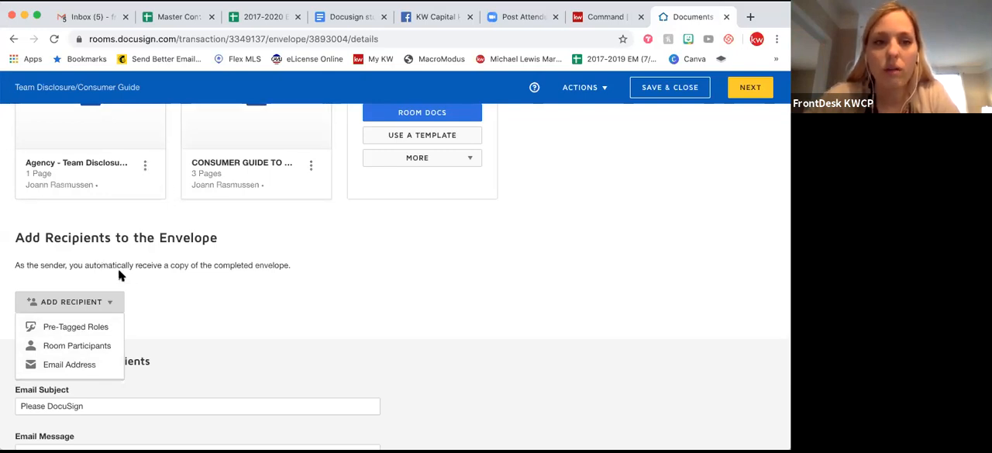
left_click(57, 329)
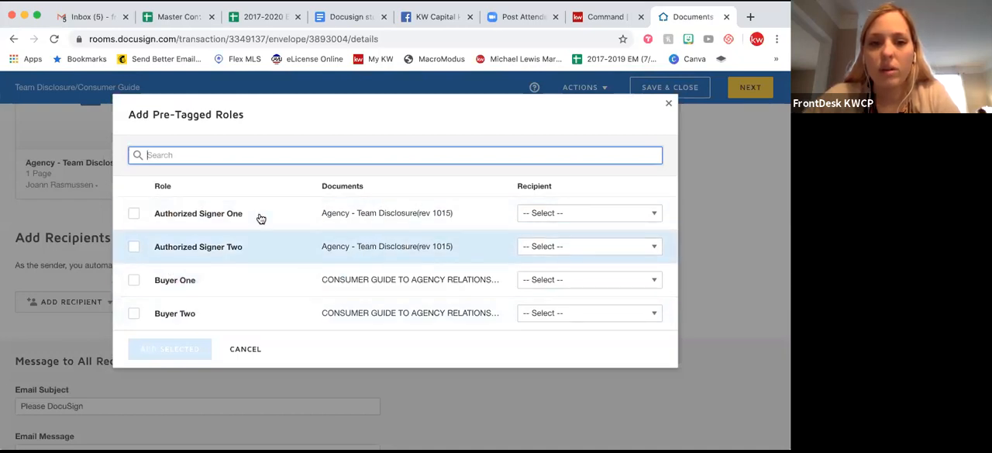
left_click(558, 215)
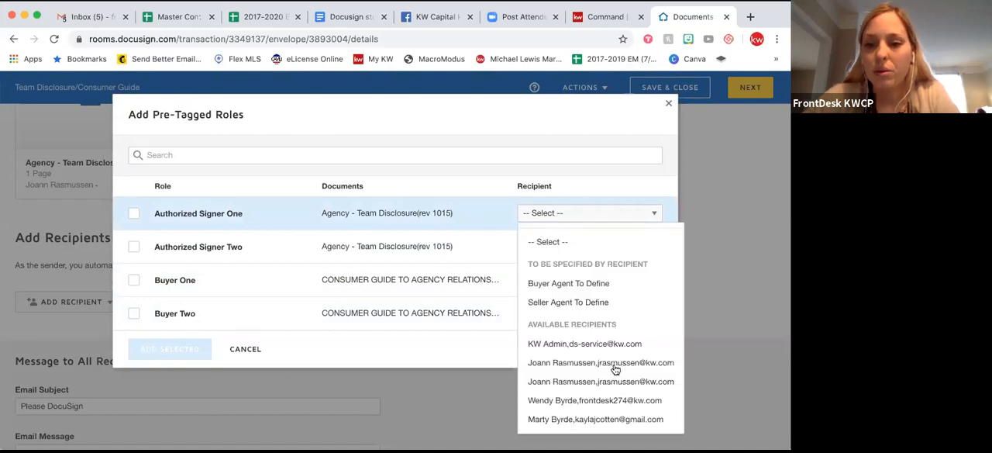
left_click(617, 400)
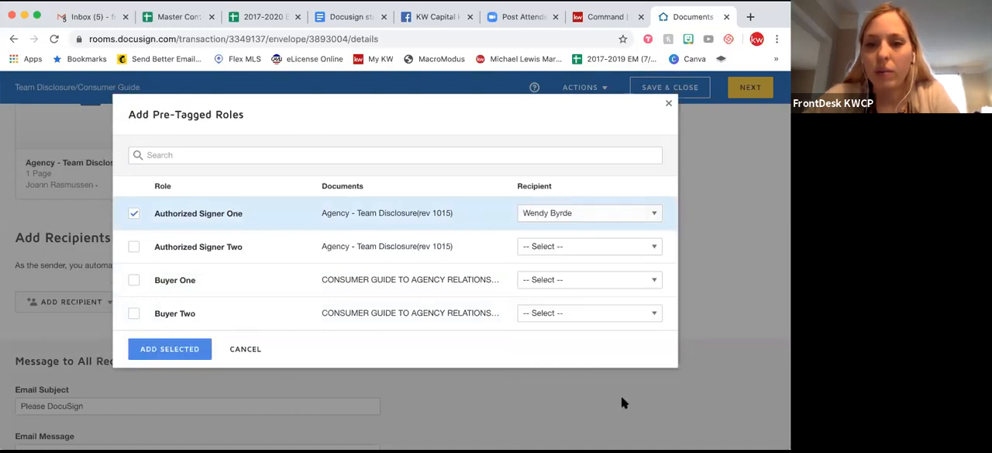
left_click(589, 246)
scroll(625, 380, "down", 1)
left_click(581, 432)
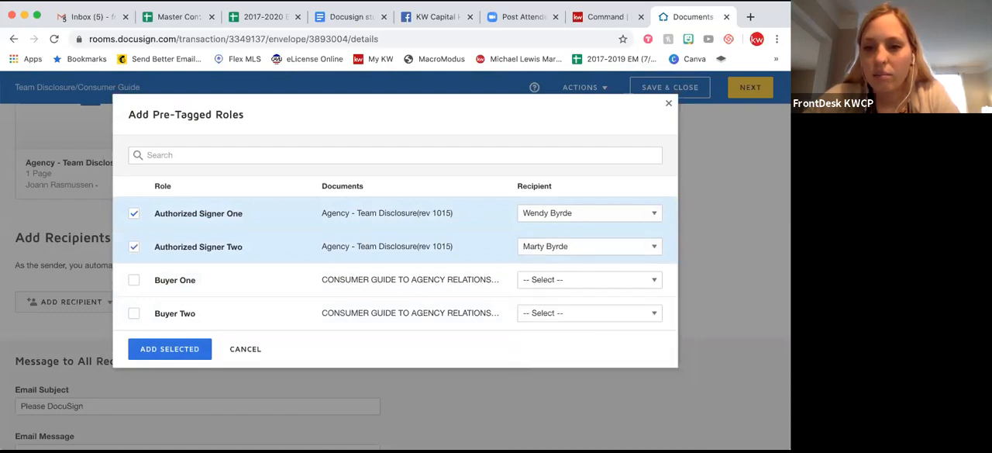
Assign the first buyer to Buyer One and the second buyer to Buyer Two, and add the selected roles to the envelope.
left_click(543, 280)
left_click(582, 268)
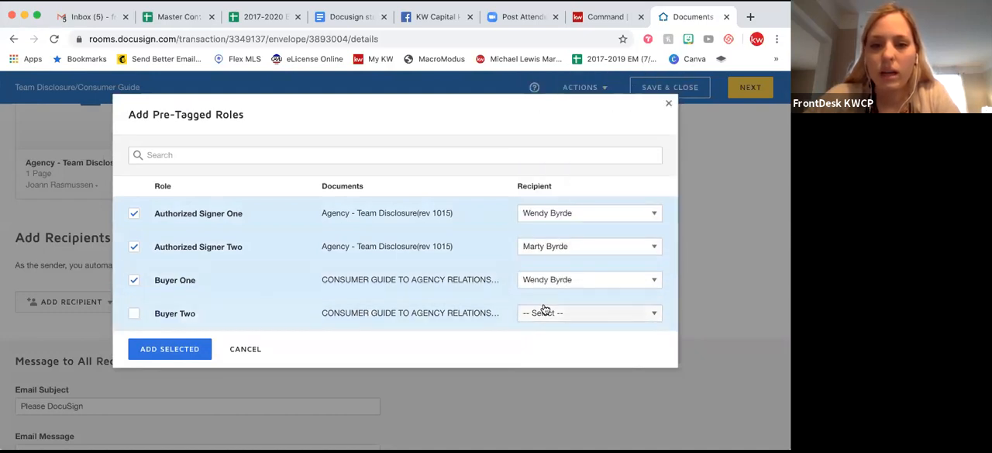
left_click(547, 314)
left_click(553, 293)
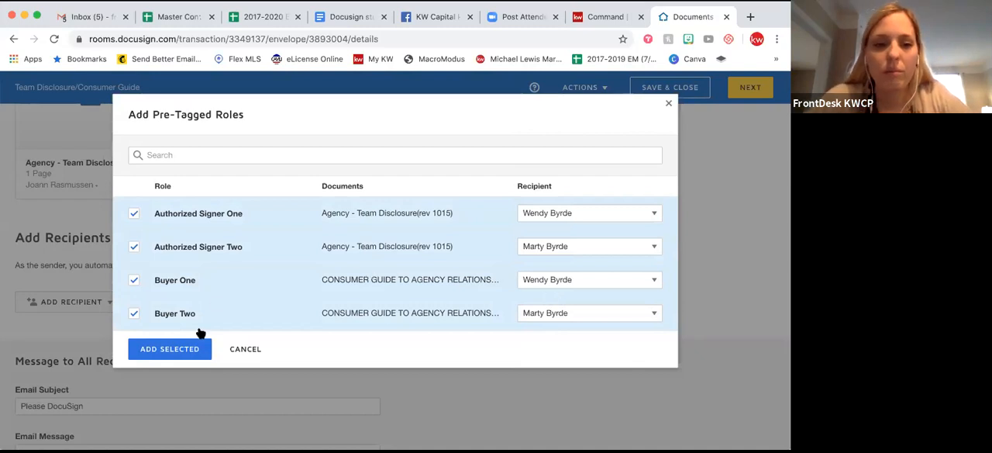
left_click(170, 349)
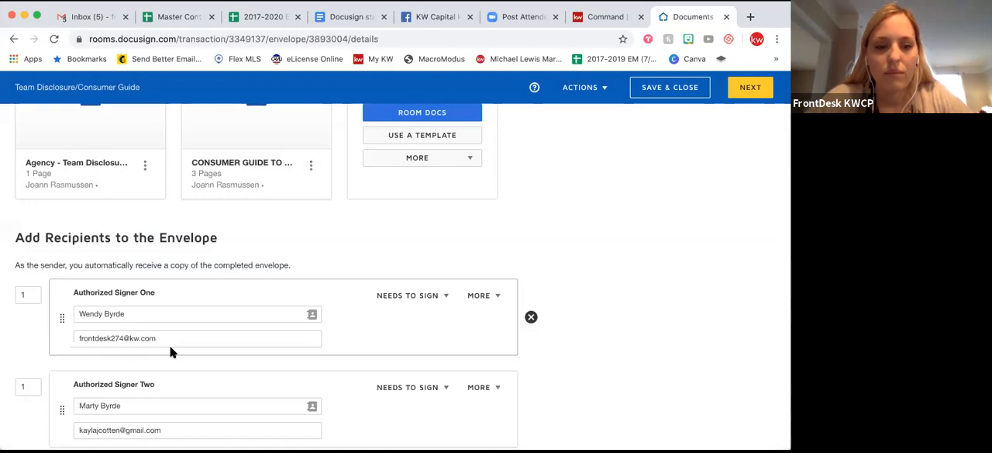
Review the recipients' roles, contact details and signing order in the envelope.
scroll(172, 352, "down", 3)
scroll(170, 350, "down", 2)
scroll(170, 350, "up", 3)
scroll(170, 350, "up", 2)
scroll(171, 350, "down", 3)
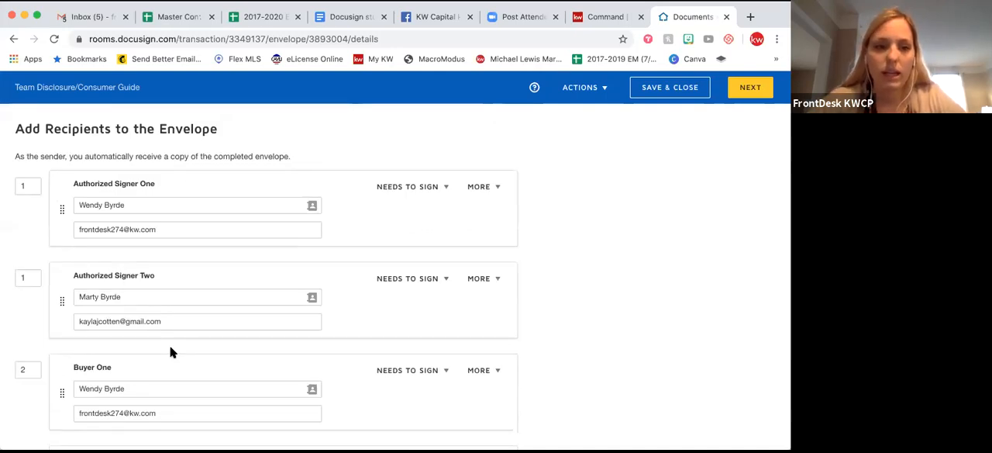
scroll(172, 353, "down", 2)
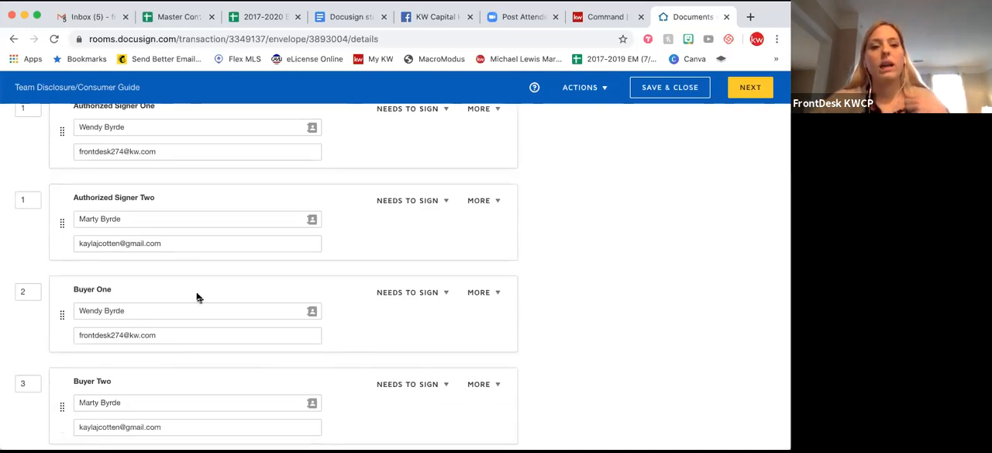
scroll(197, 297, "down", 1)
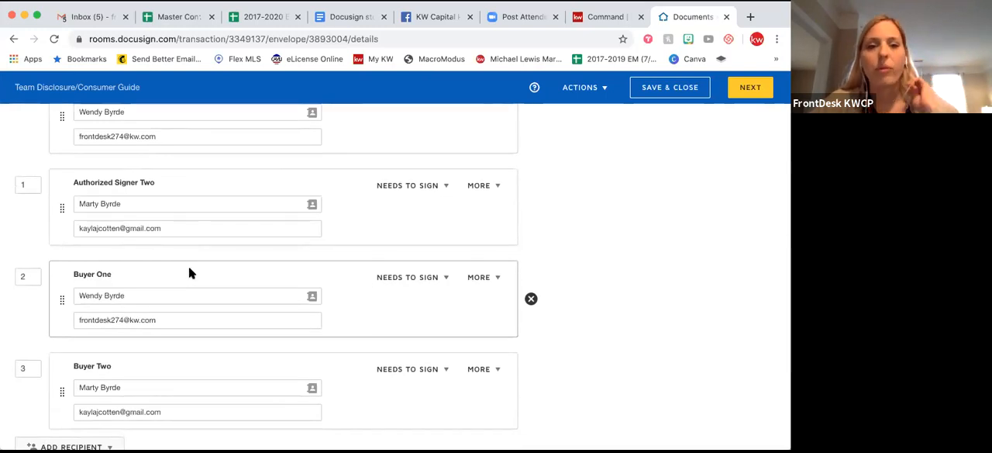
scroll(190, 271, "up", 3)
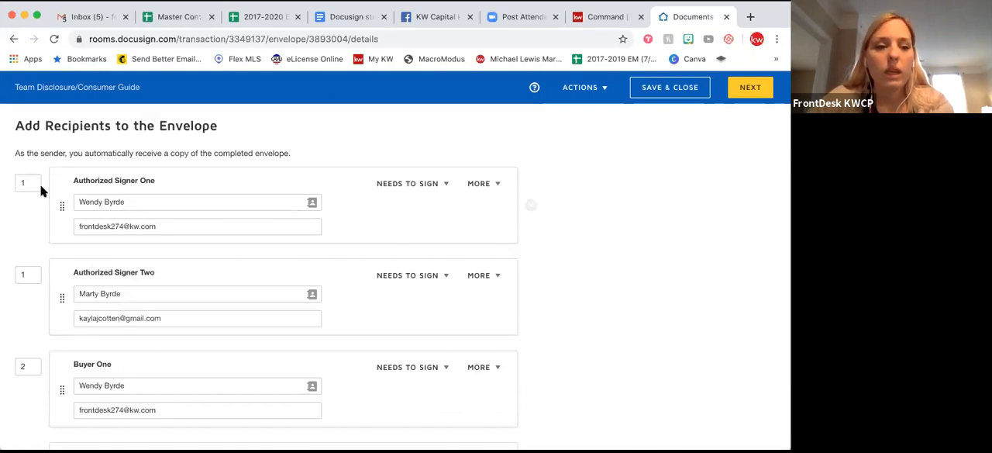
scroll(37, 260, "down", 2)
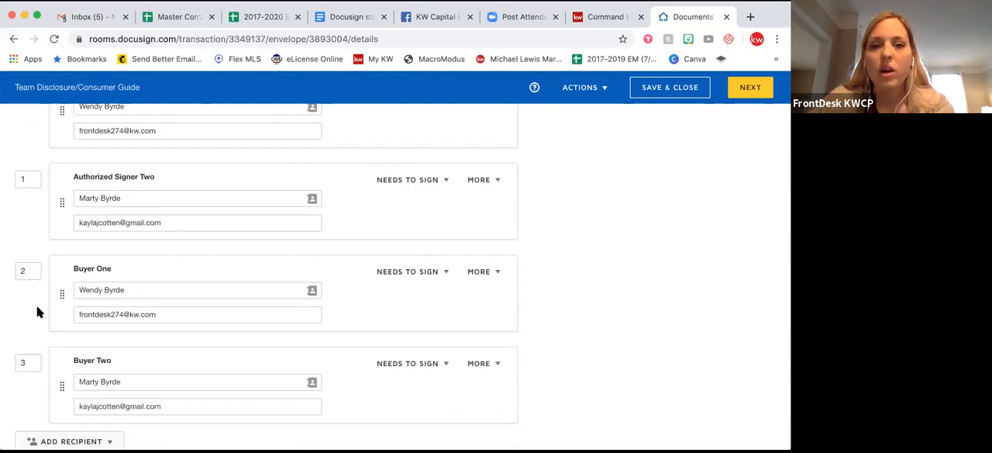
Set the signing order of both Buyer One and Buyer Two to 1.
scroll(37, 312, "up", 3)
scroll(37, 312, "down", 1)
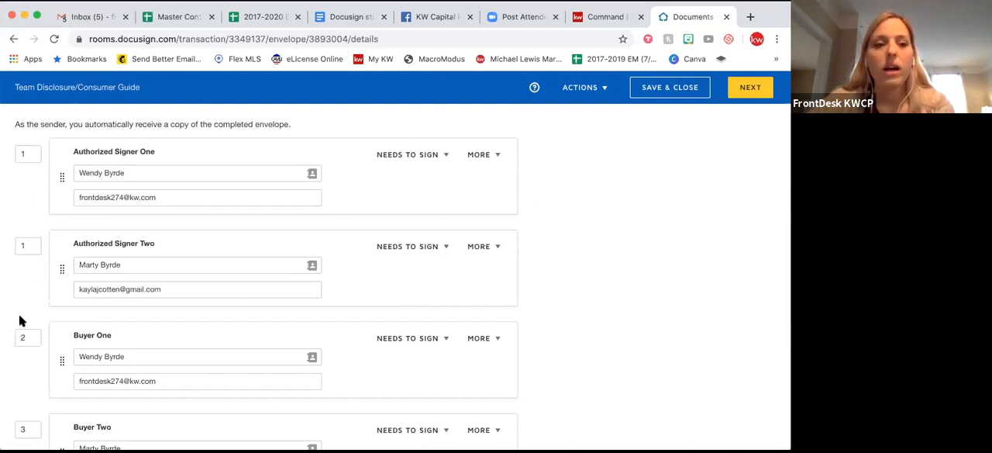
scroll(21, 321, "down", 1)
scroll(22, 321, "down", 1)
left_click(27, 263)
key("BackSpace")
type("1")
left_click(24, 358)
key("BackSpace")
type("4")
key("BackSpace")
type("1")
left_click(33, 311)
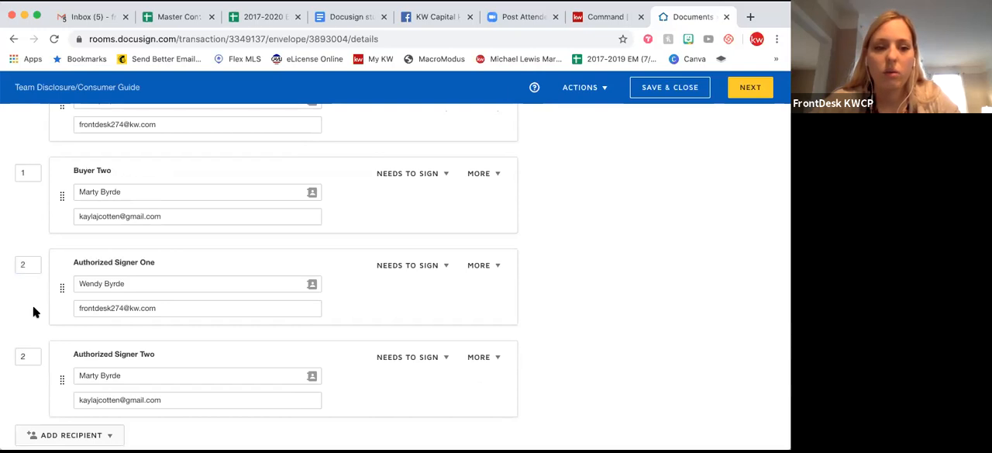
Try to set the signing order of the authorized signers to 1 alongside the buyers.
scroll(31, 295, "down", 3)
left_click(27, 248)
key("BackSpace")
type("1")
left_click(35, 307)
left_click(23, 248)
scroll(29, 233, "up", 2)
left_click(24, 232)
type("1")
key("Delete")
left_click(17, 287)
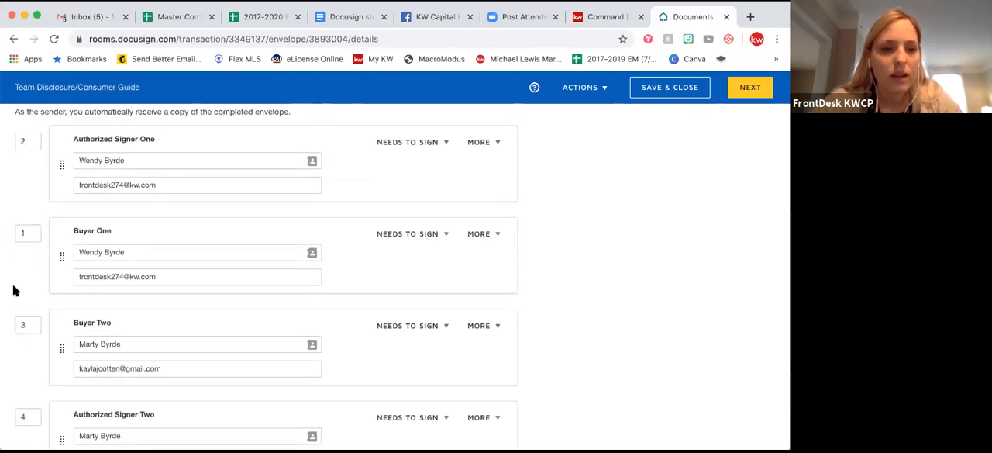
Set the signing order of Authorized Signer One to 1 and of Buyer Two to 2.
left_click(28, 326)
left_click(36, 143)
left_click(27, 232)
key("BackSpace")
type("1")
left_click(26, 325)
type("2")
key("BackSpace")
key("BackSpace")
type("2")
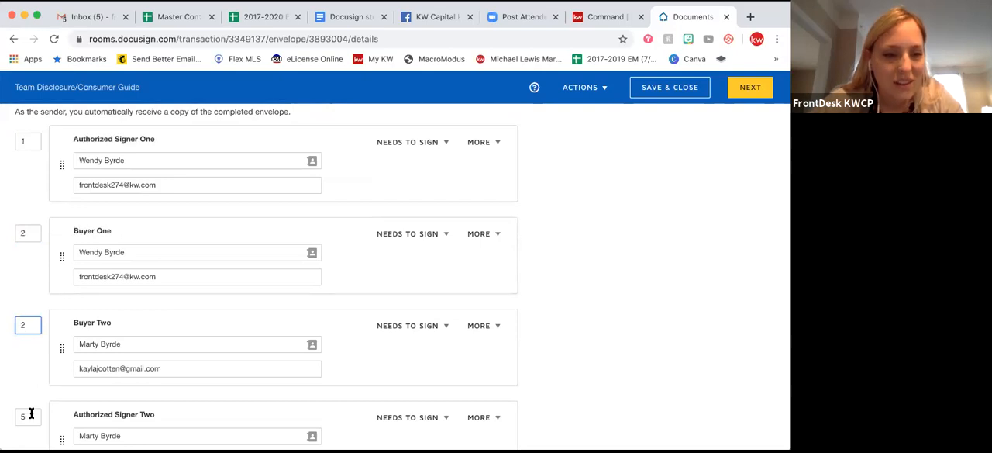
Set the signing order of Authorized Signer Two to 2.
left_click(29, 416)
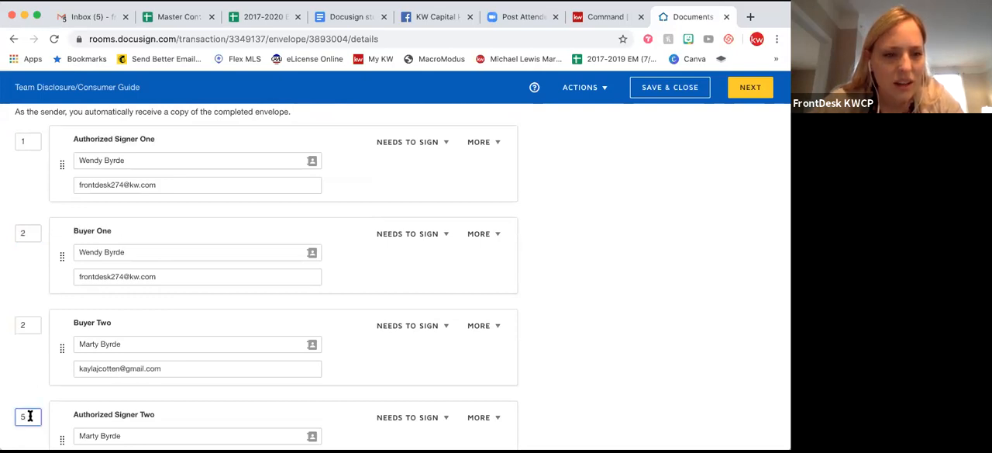
key("BackSpace")
type("2")
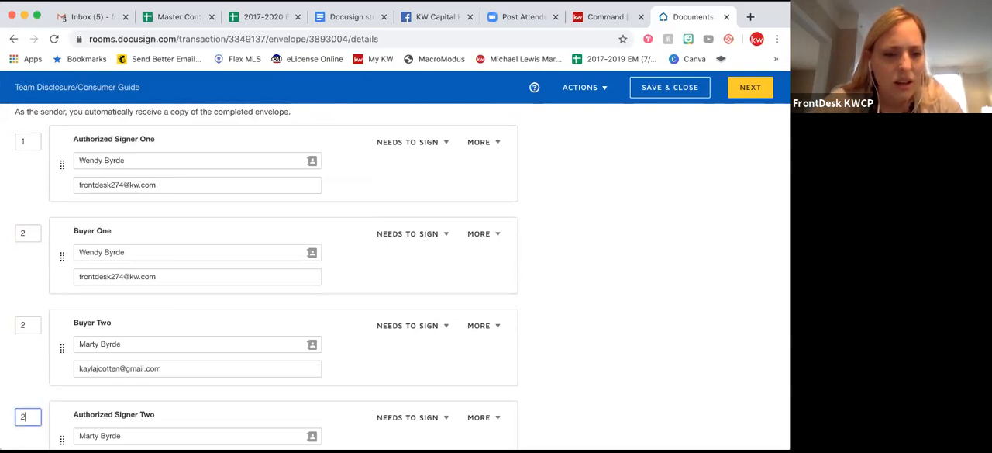
left_click(32, 398)
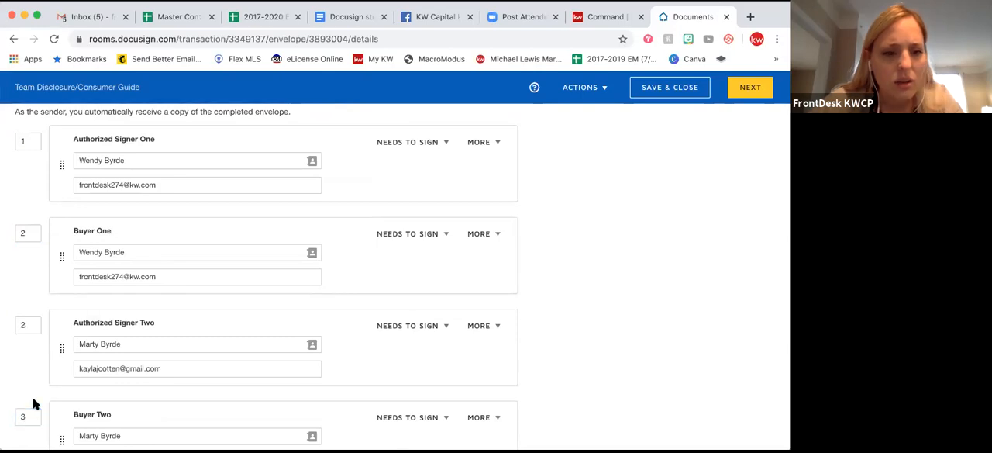
Review the signing order and assigned roles across all four envelope recipients.
scroll(33, 397, "down", 3)
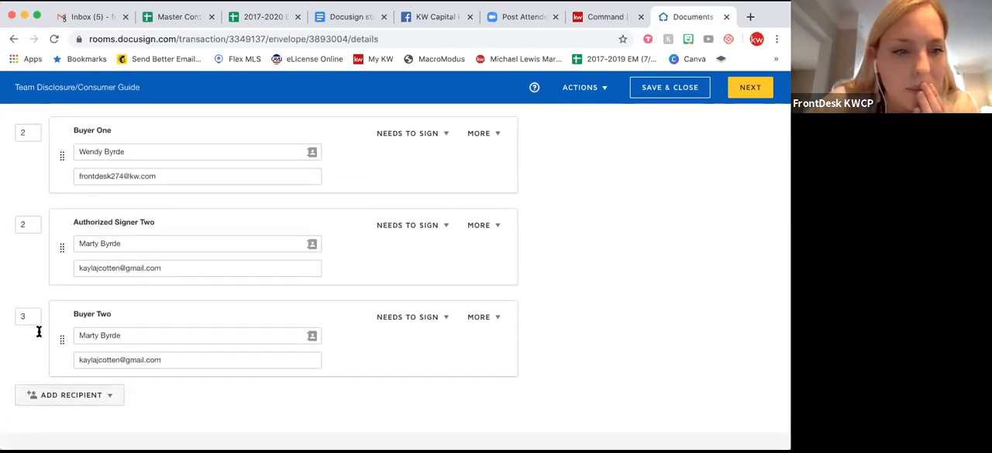
scroll(37, 330, "up", 3)
scroll(38, 334, "down", 1)
scroll(38, 334, "down", 2)
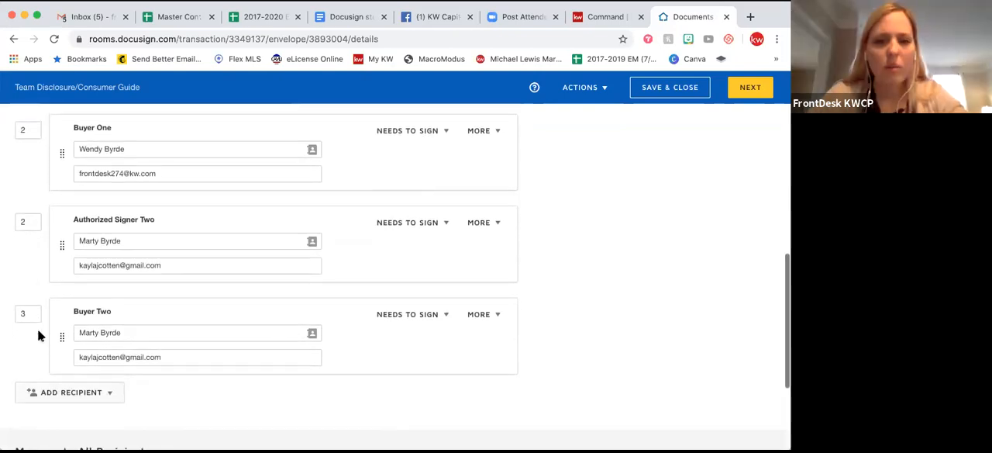
scroll(37, 333, "up", 3)
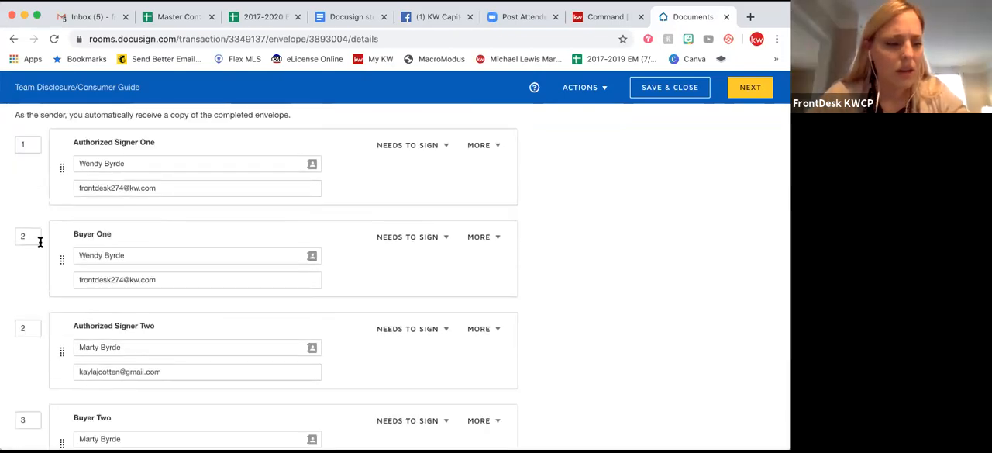
scroll(40, 242, "up", 1)
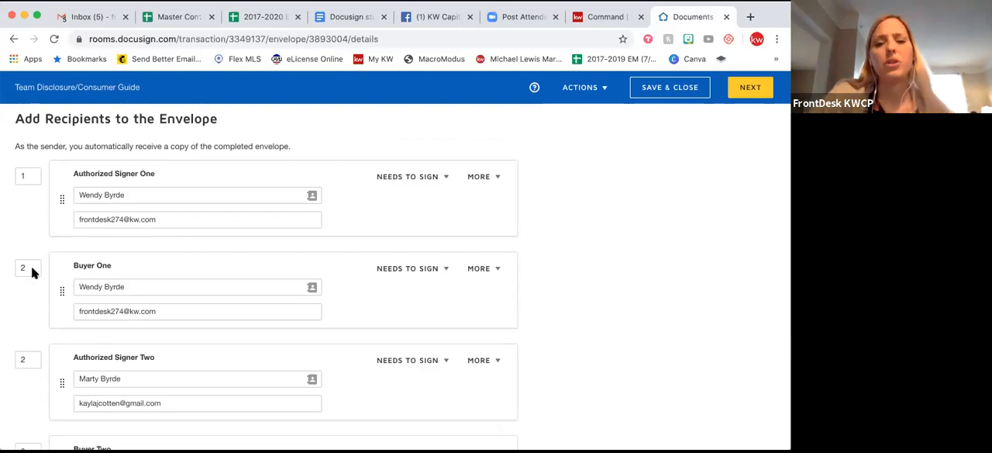
scroll(45, 306, "down", 1)
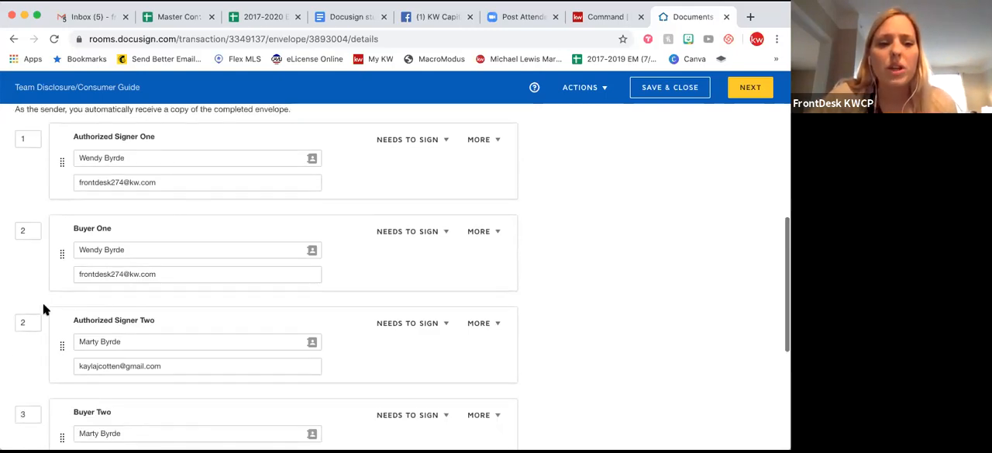
scroll(44, 308, "down", 1)
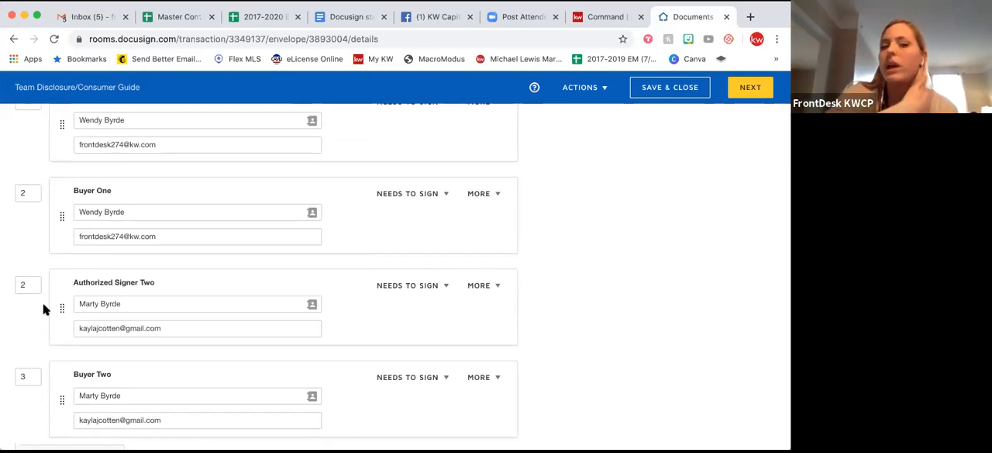
scroll(43, 302, "up", 2)
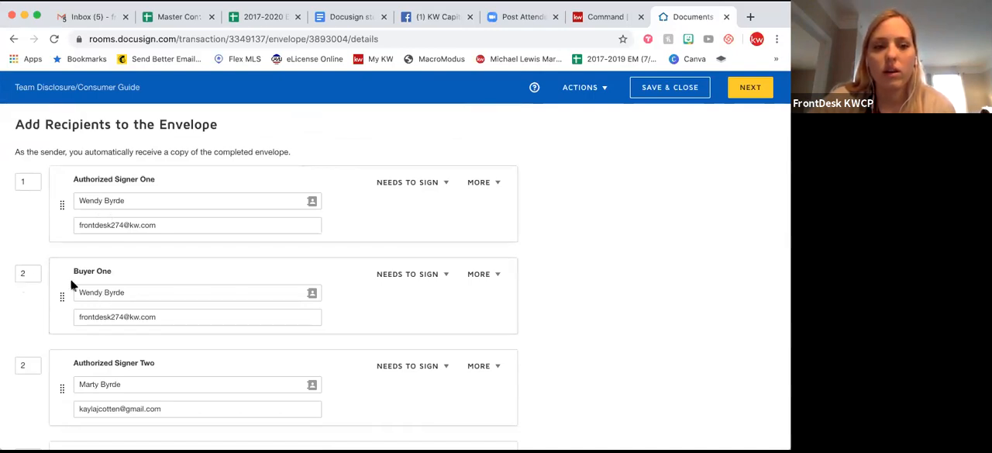
scroll(22, 298, "down", 2)
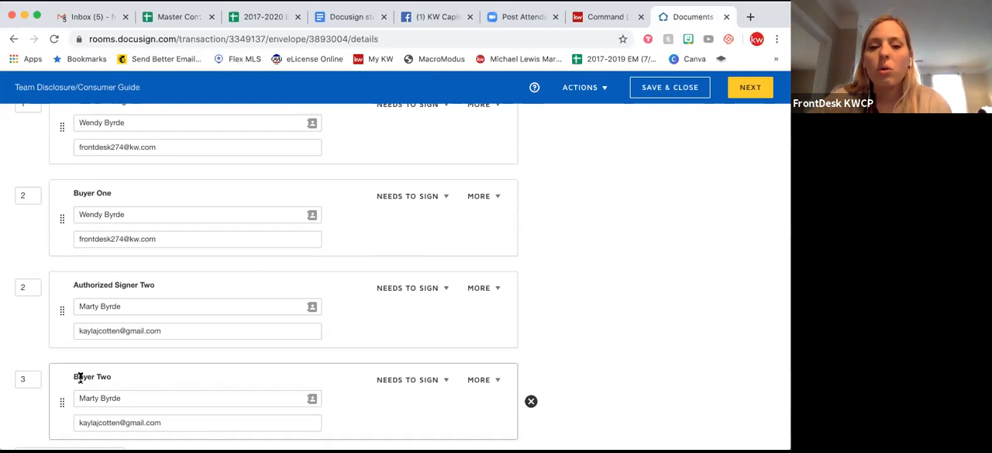
scroll(80, 380, "up", 3)
scroll(80, 380, "up", 2)
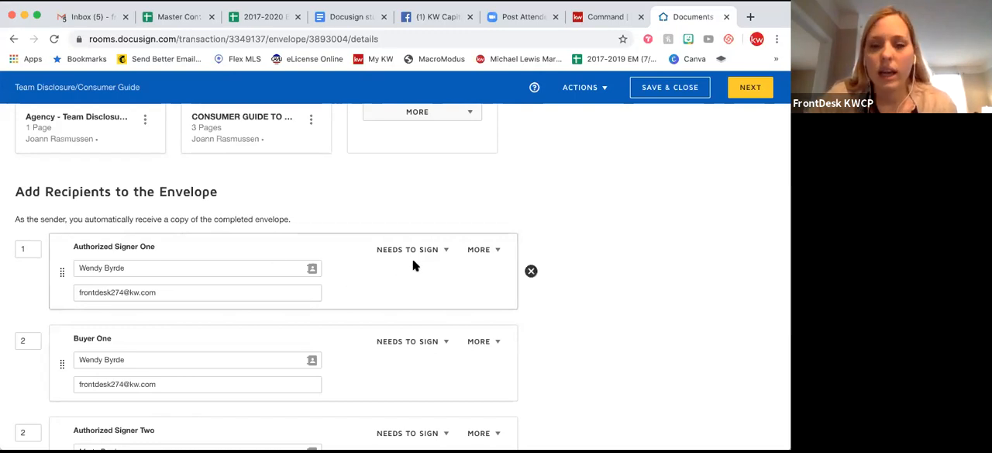
View the available recipient actions for Authorized Signer One without changing the selection.
left_click(445, 251)
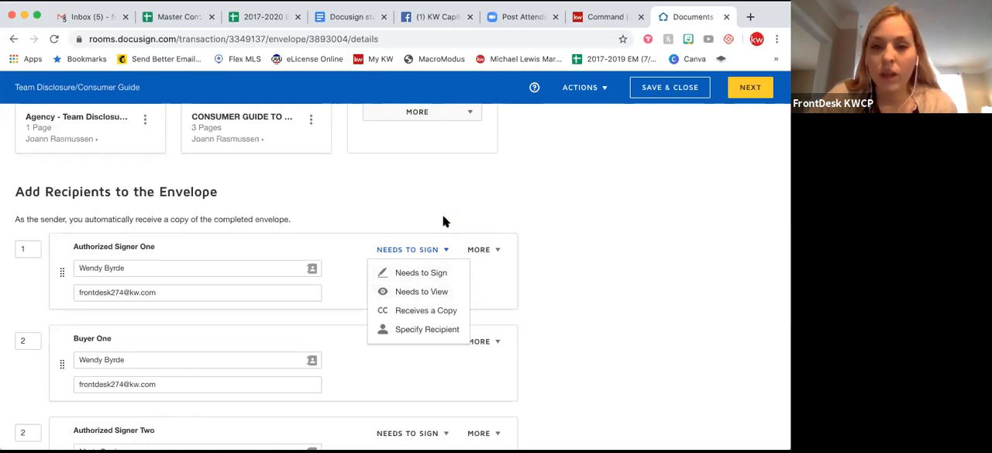
left_click(469, 227)
Add access authentication with an access code for Authorized Signer One, and discard it again.
left_click(497, 255)
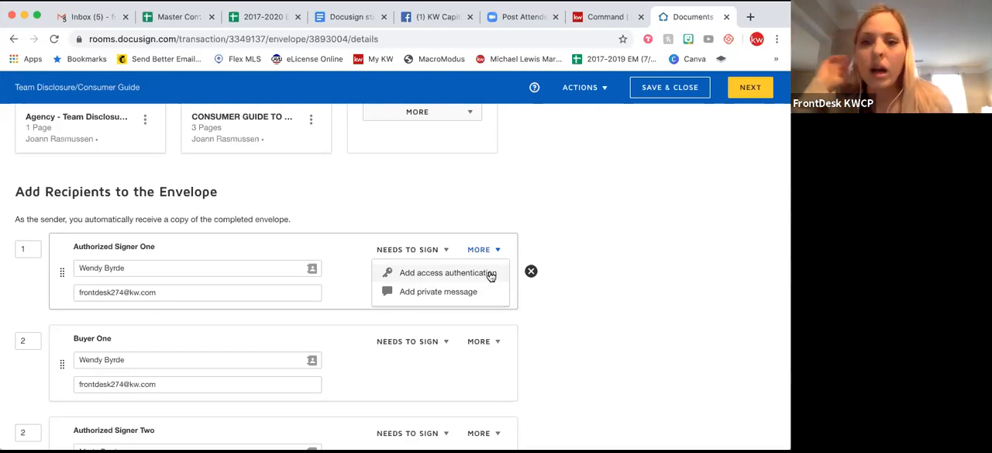
left_click(491, 276)
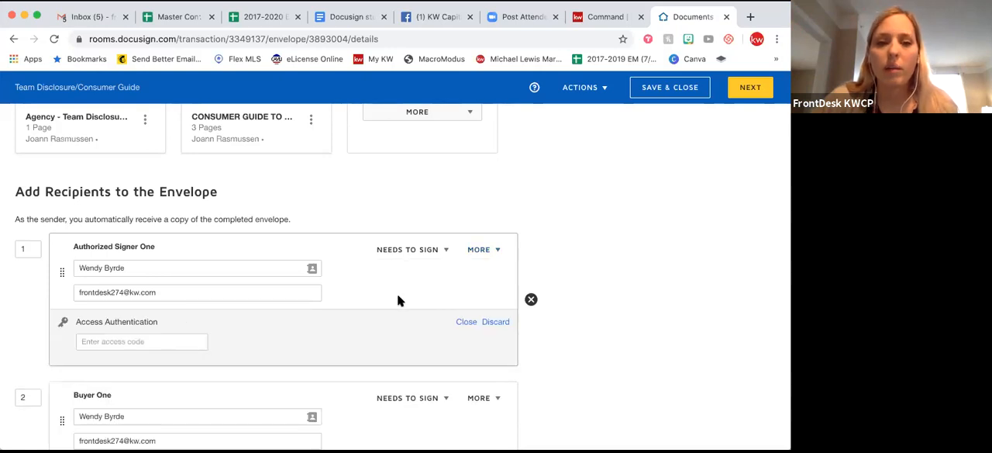
left_click(154, 339)
type("1234")
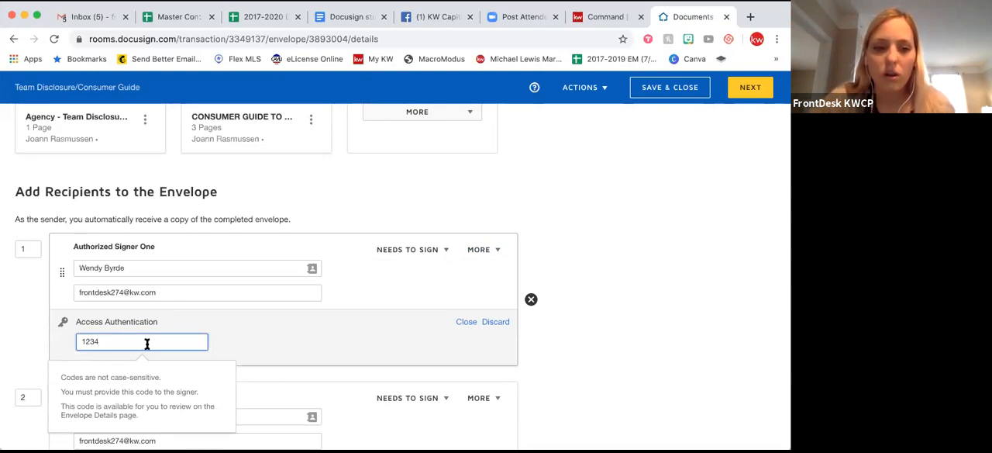
left_click(466, 323)
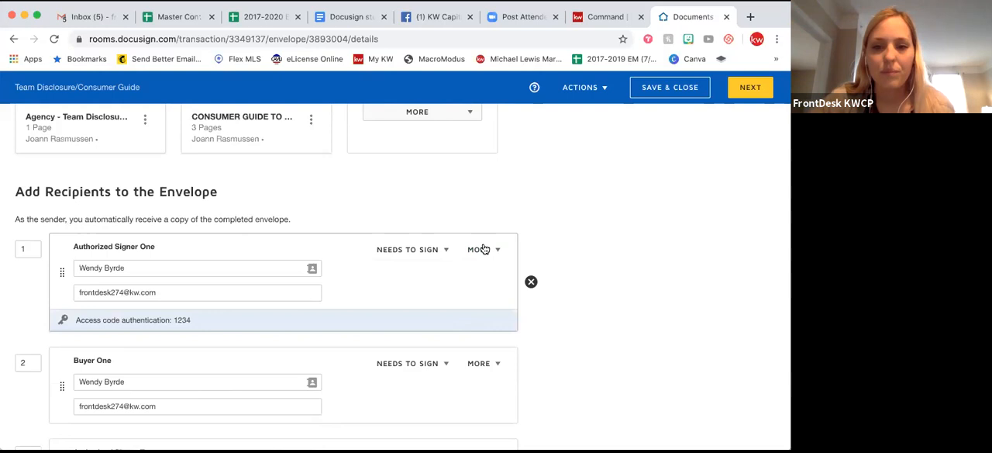
left_click(445, 319)
left_click(494, 323)
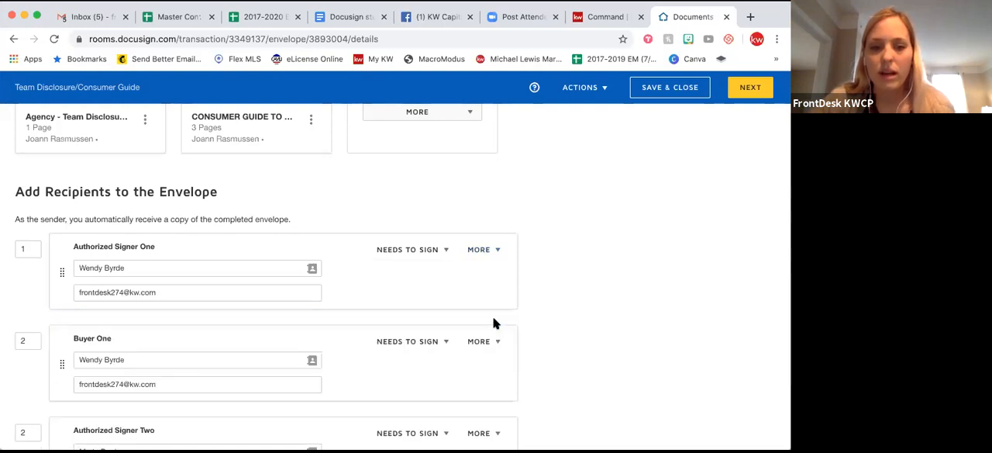
left_click(484, 251)
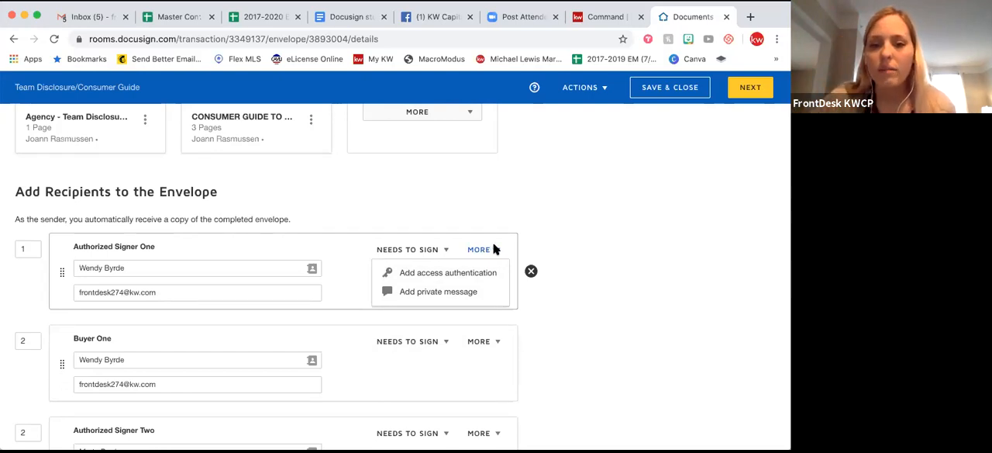
left_click(489, 211)
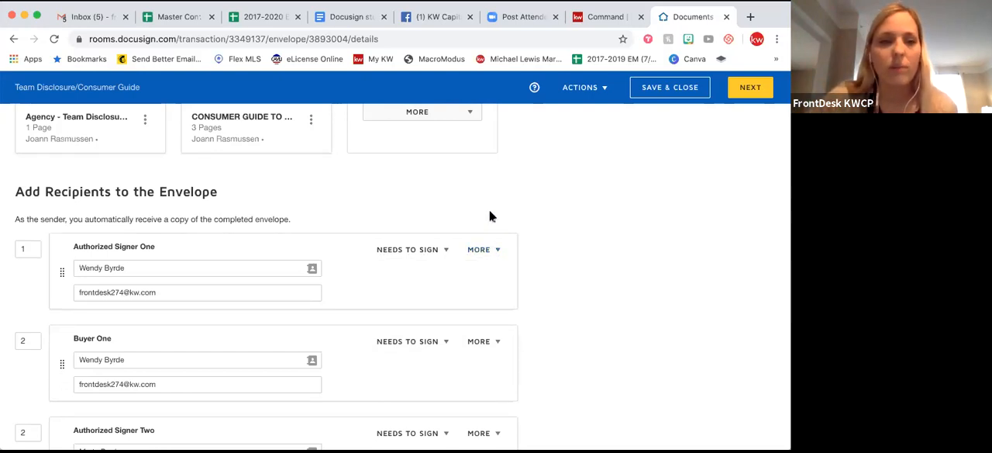
Enter "Call me if you have questions!" as the email message to all recipients.
scroll(554, 278, "down", 5)
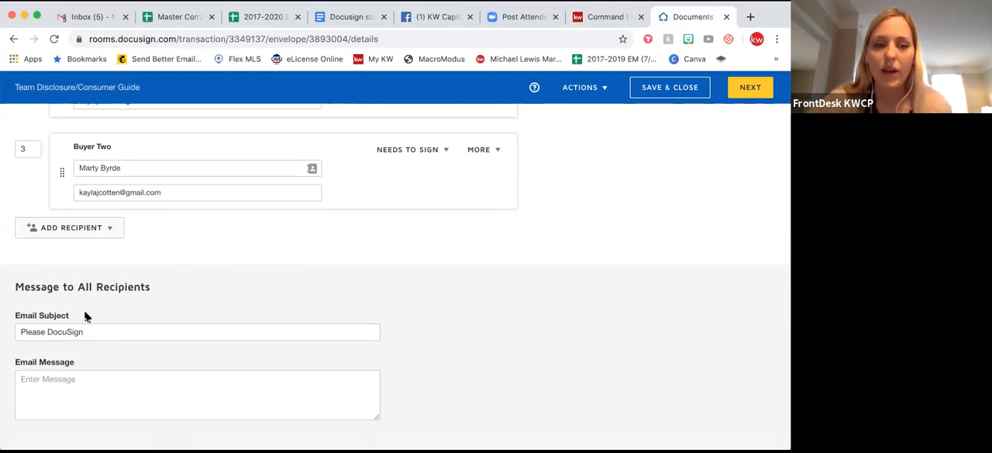
left_click(51, 331)
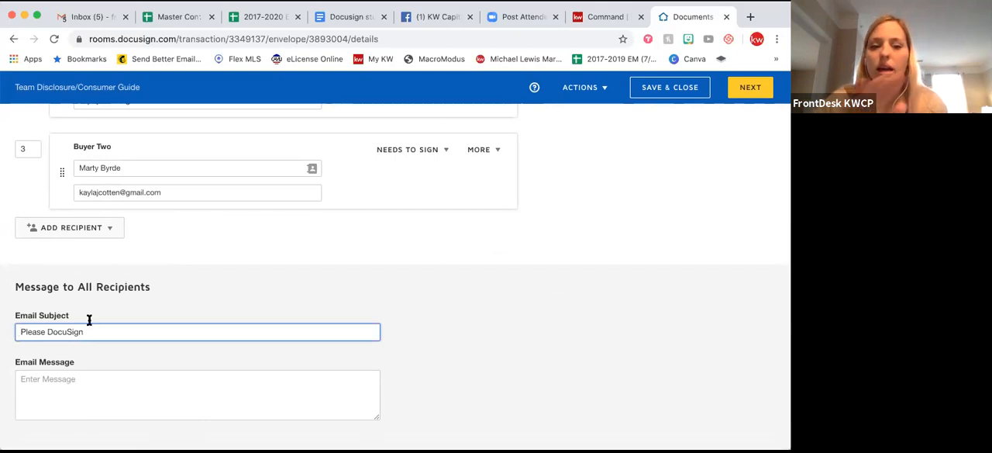
left_click(55, 394)
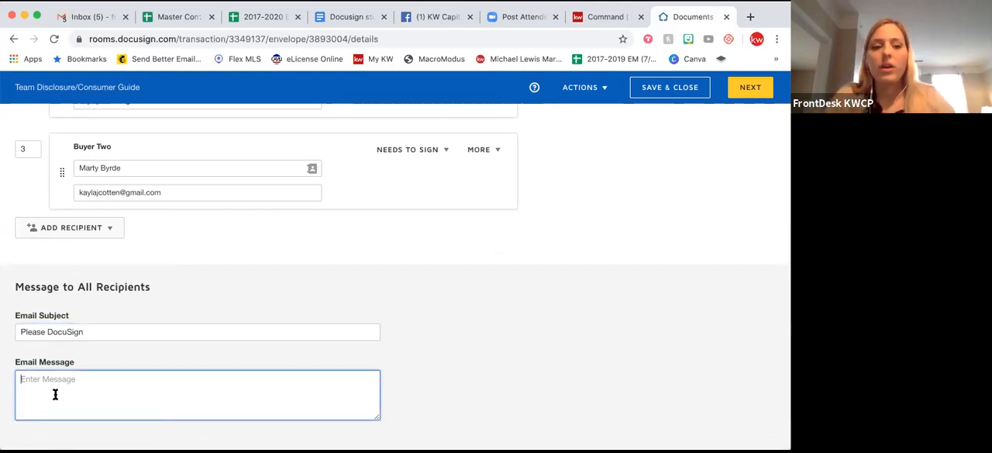
type("Call m")
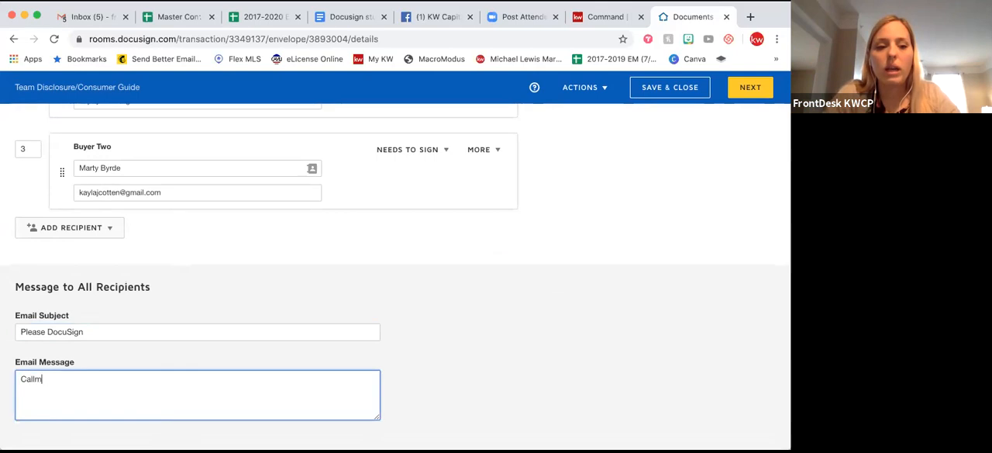
type("e if you have questions!")
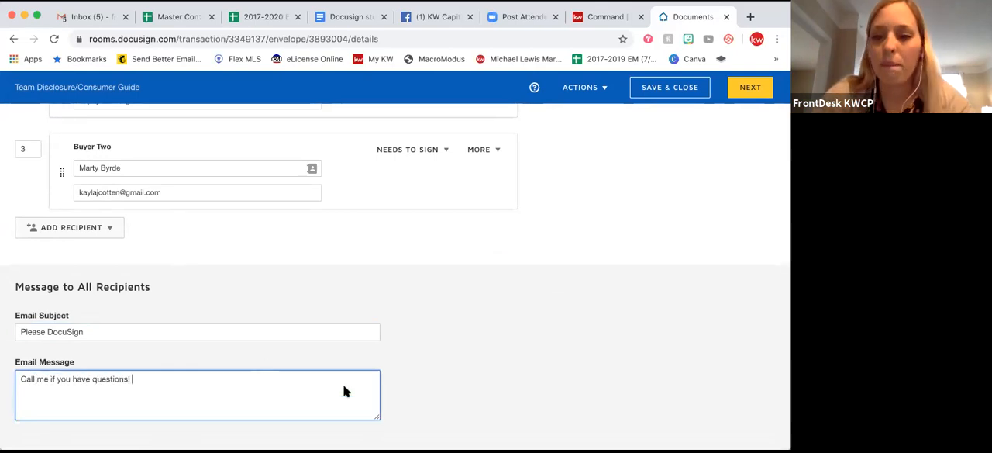
left_click(582, 413)
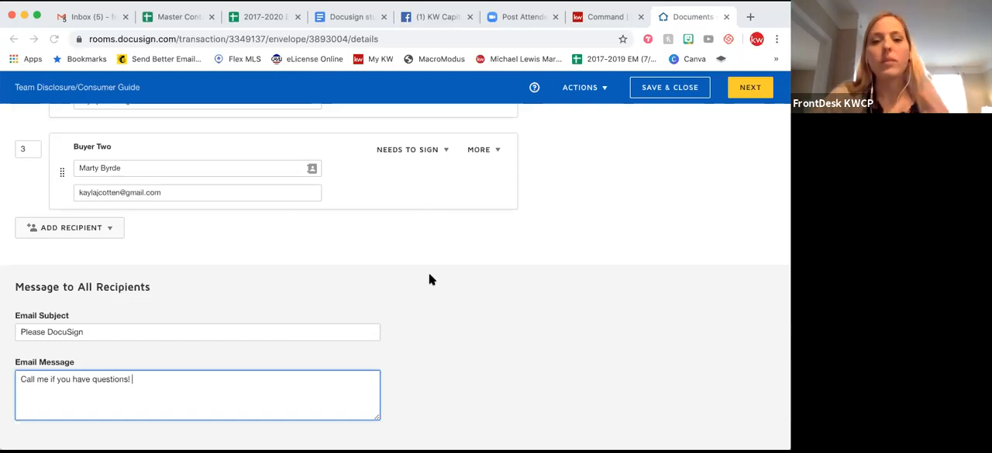
Continue to the field placement stage and check the signature and date fields on the Team Disclosure form.
scroll(430, 279, "up", 10)
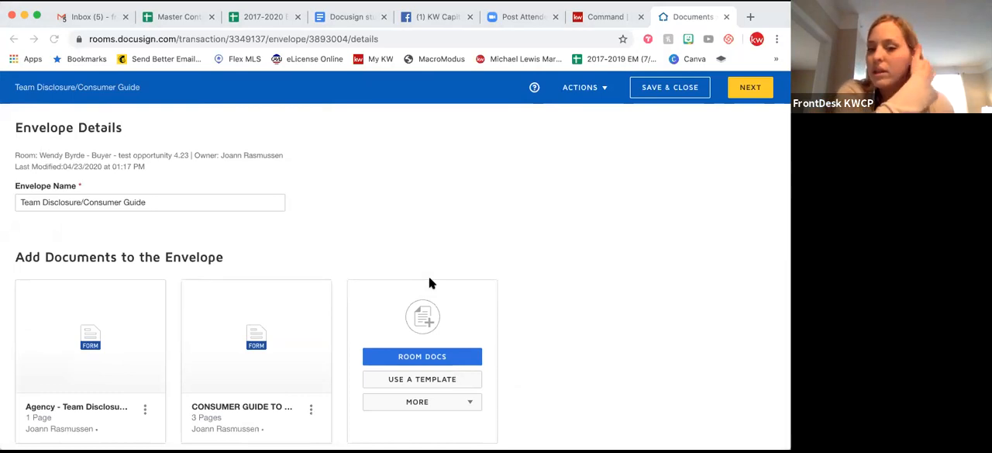
left_click(750, 91)
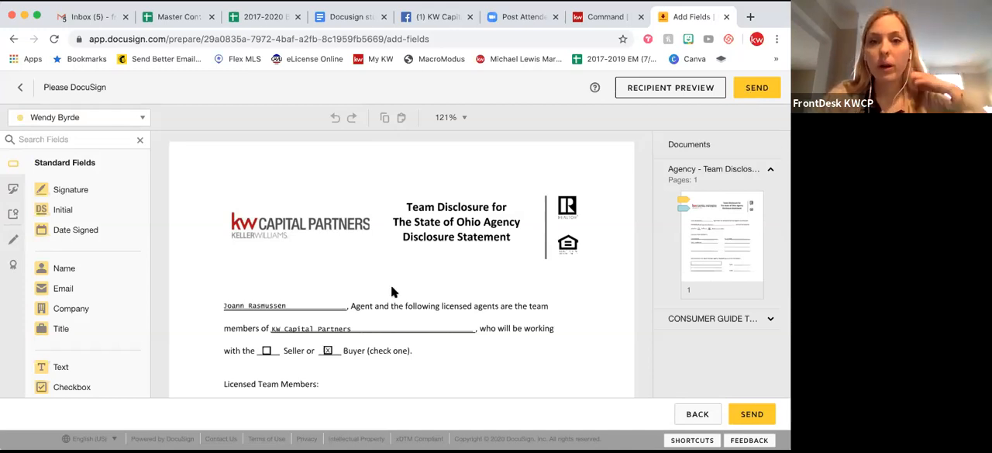
scroll(391, 292, "down", 3)
scroll(392, 290, "up", 2)
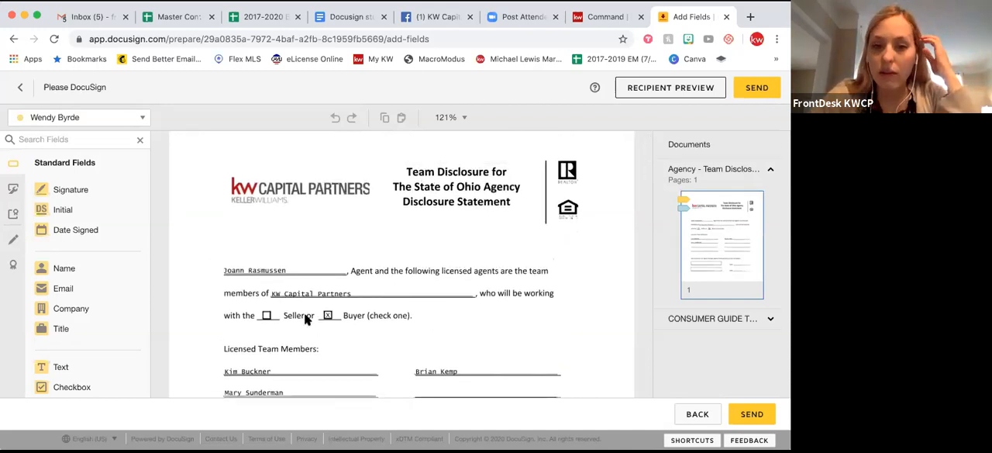
scroll(305, 320, "down", 4)
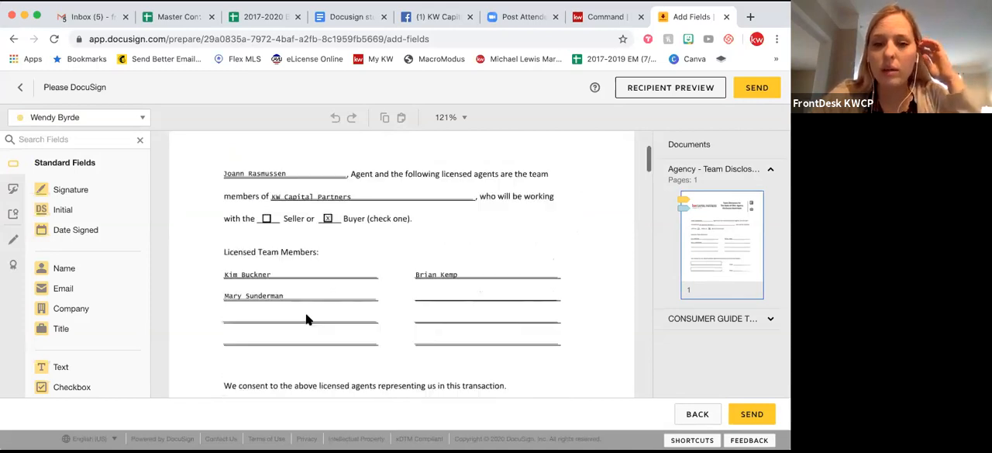
scroll(306, 320, "down", 1)
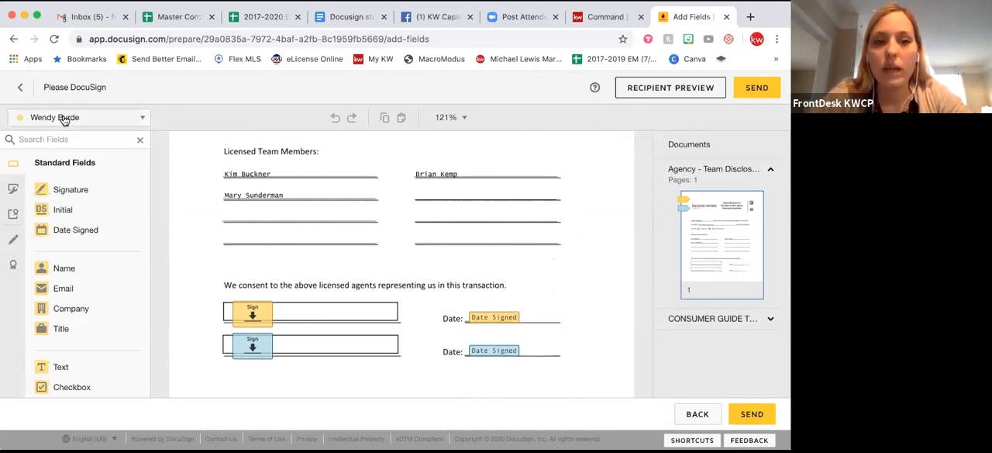
Place a Name field for the second authorized signer above the Licensed Team Members heading on the Team Disclosure, and delete it again.
left_click(87, 118)
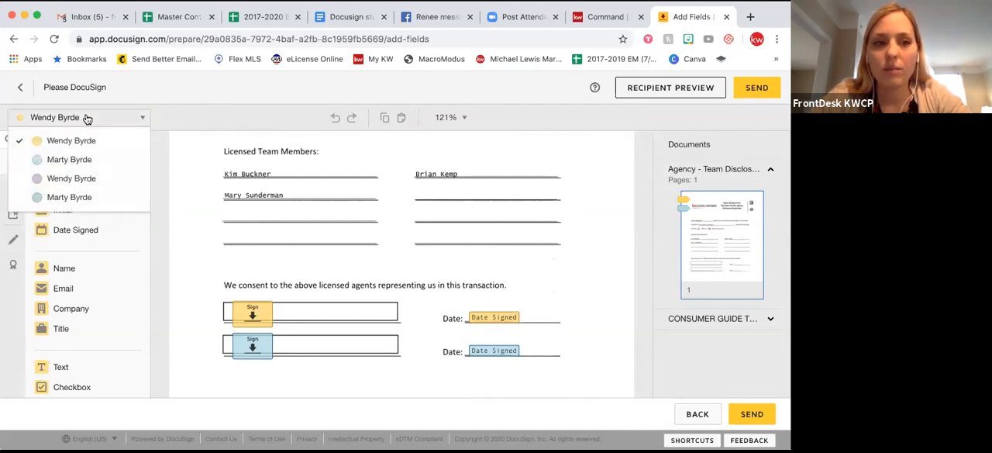
left_click(80, 161)
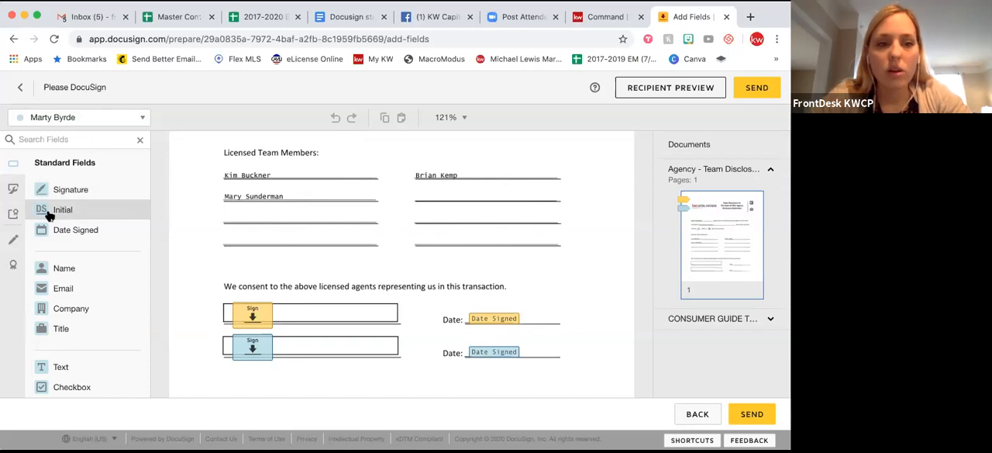
scroll(222, 252, "down", 2)
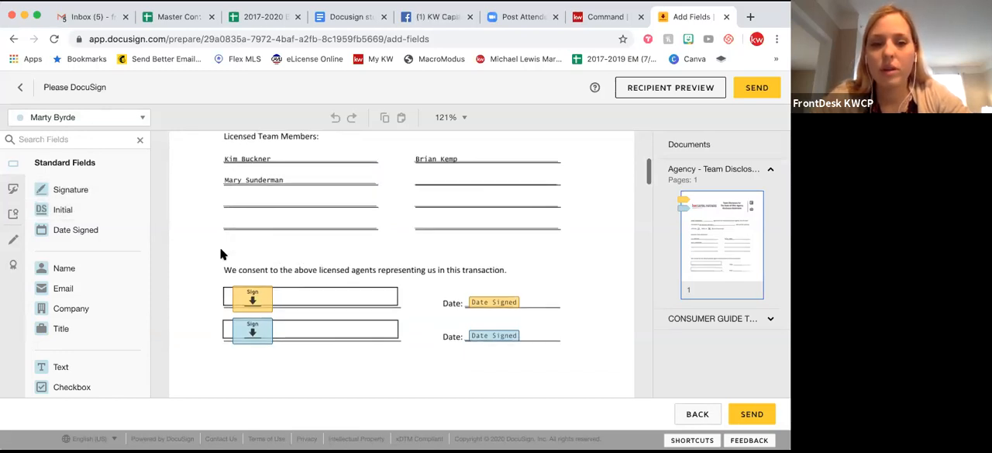
scroll(221, 252, "up", 4)
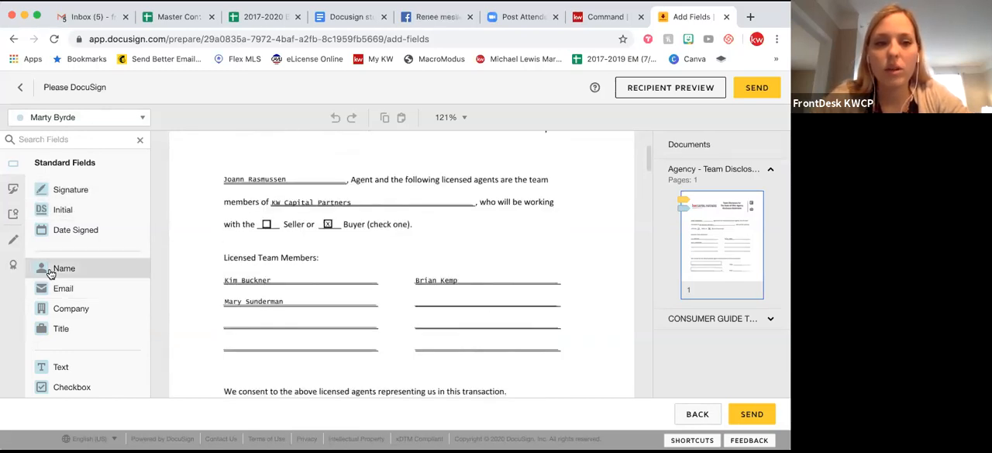
left_click_drag(49, 269, 252, 246)
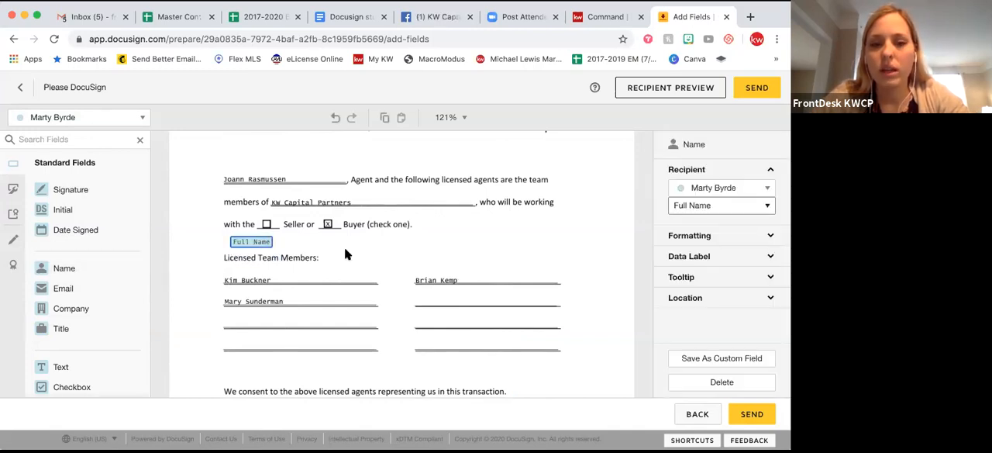
left_click(246, 253)
left_click(243, 242)
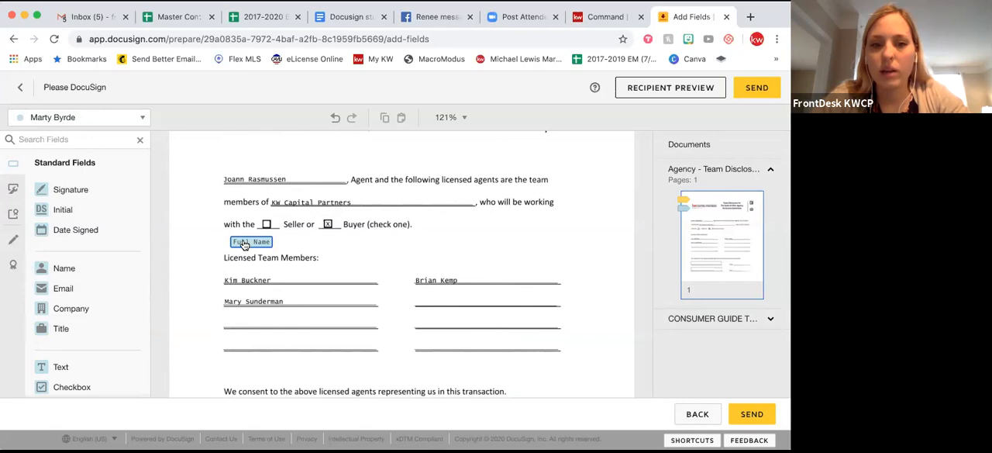
key("Delete")
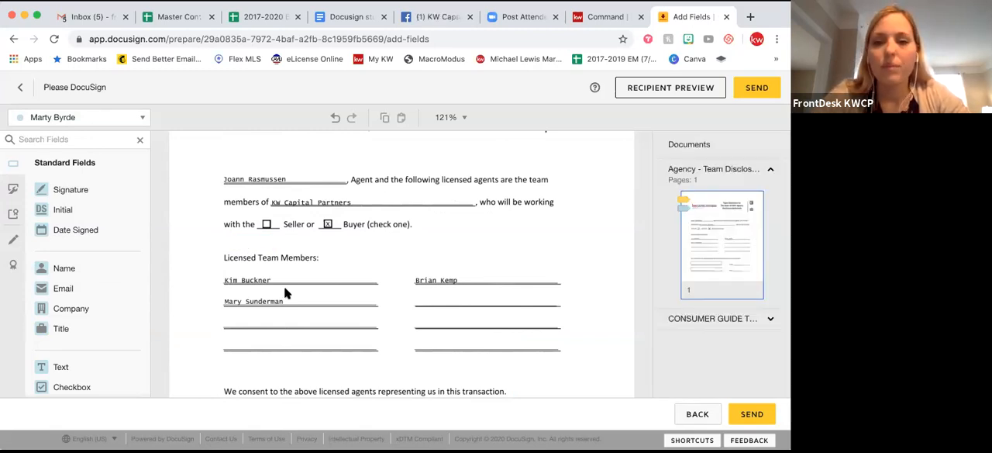
Check the signature and date fields at the end of the Consumer Guide to Agency Relationships against the envelope's recipient list.
scroll(285, 289, "down", 10)
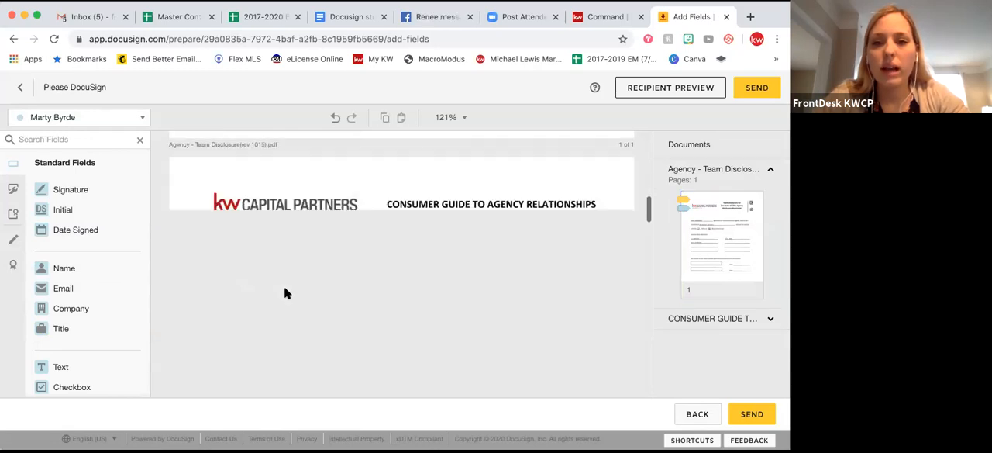
scroll(411, 261, "down", 10)
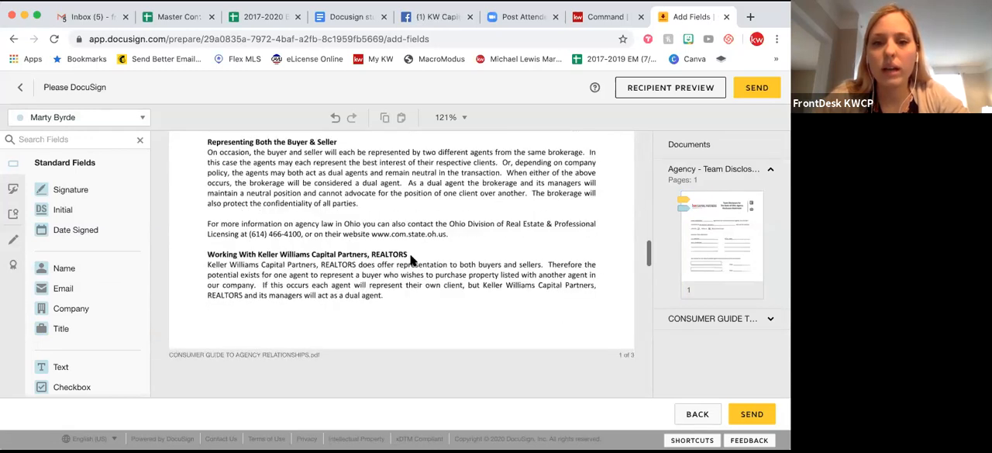
scroll(411, 261, "down", 10)
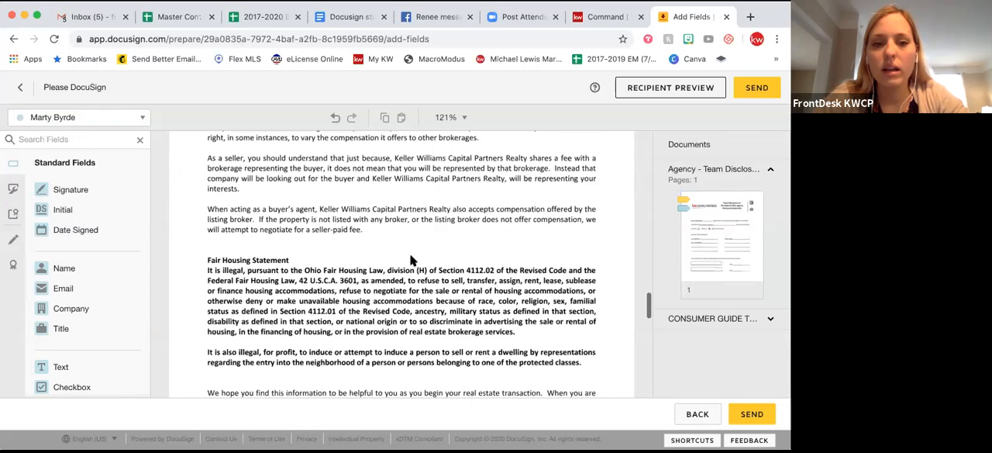
scroll(411, 261, "down", 10)
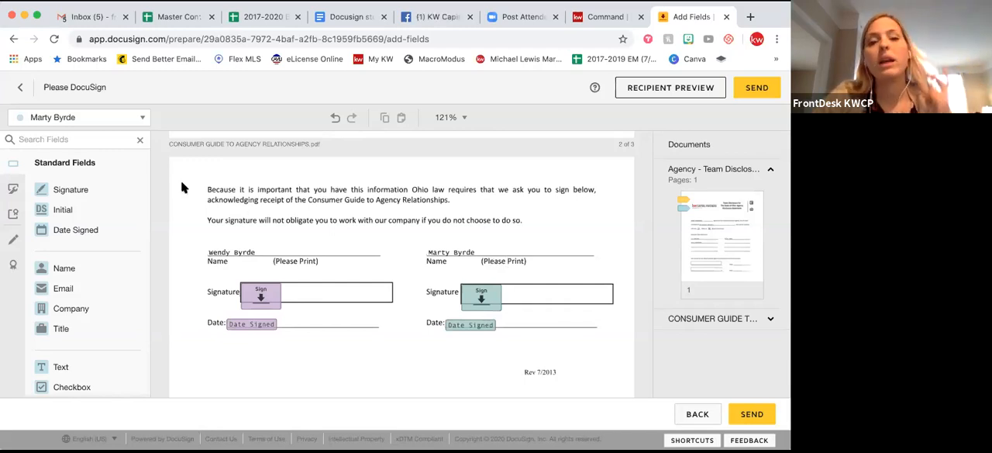
left_click(92, 118)
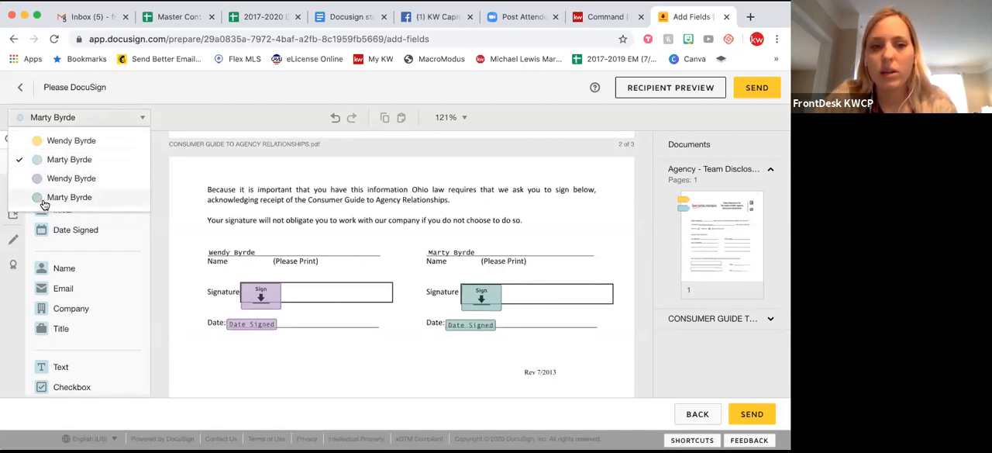
left_click(368, 239)
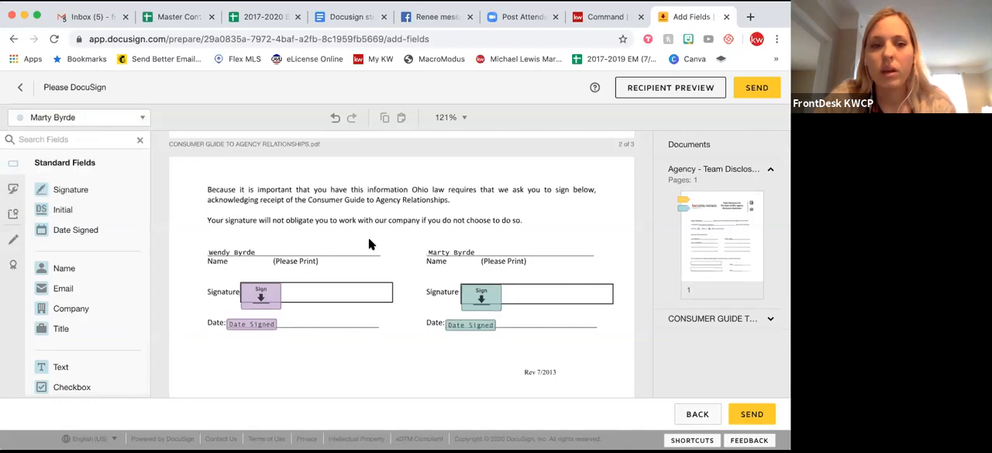
scroll(328, 319, "down", 3)
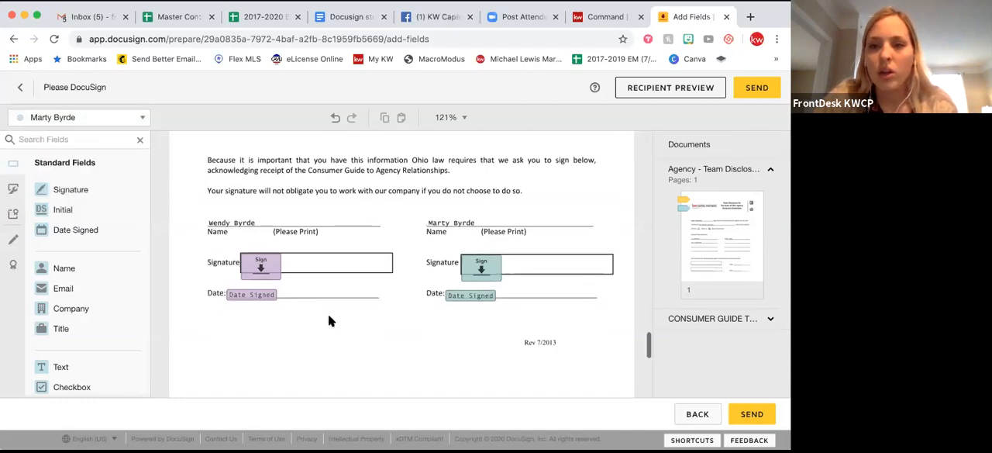
Preview the envelope as the selected recipient in the mobile phone view, and close the preview.
left_click(686, 92)
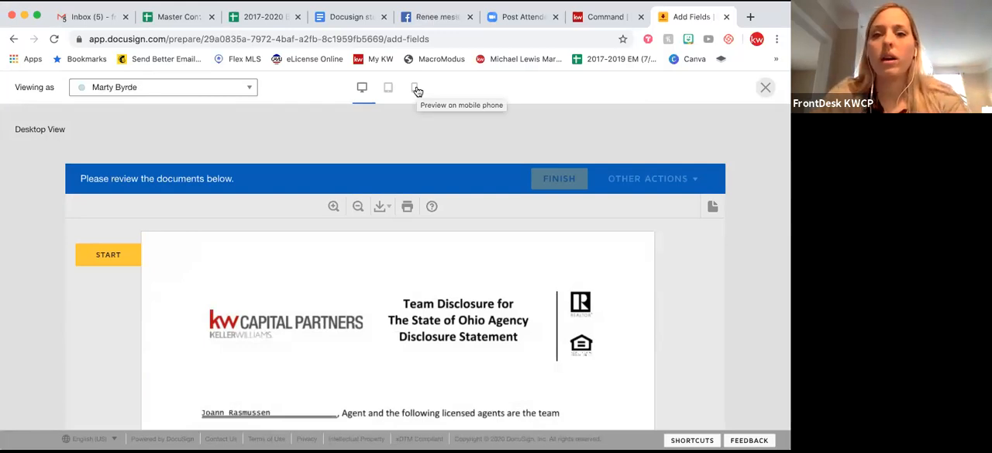
left_click(415, 89)
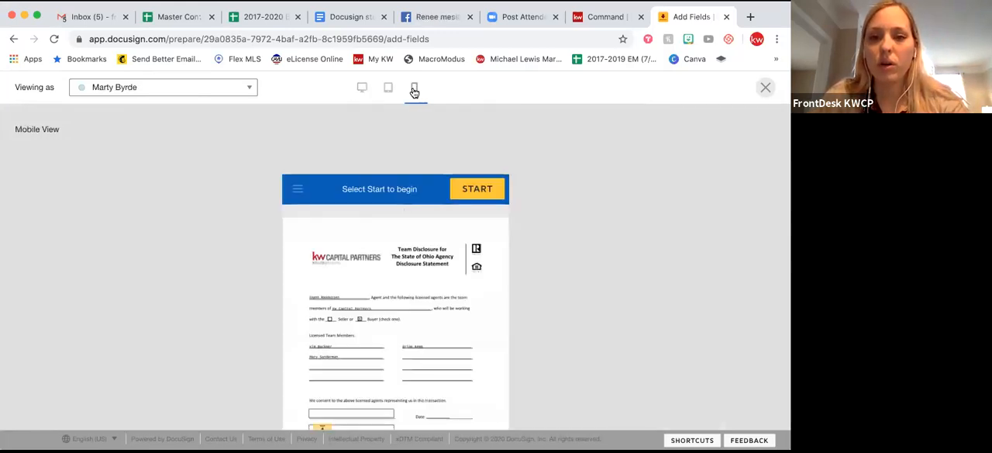
scroll(411, 297, "down", 3)
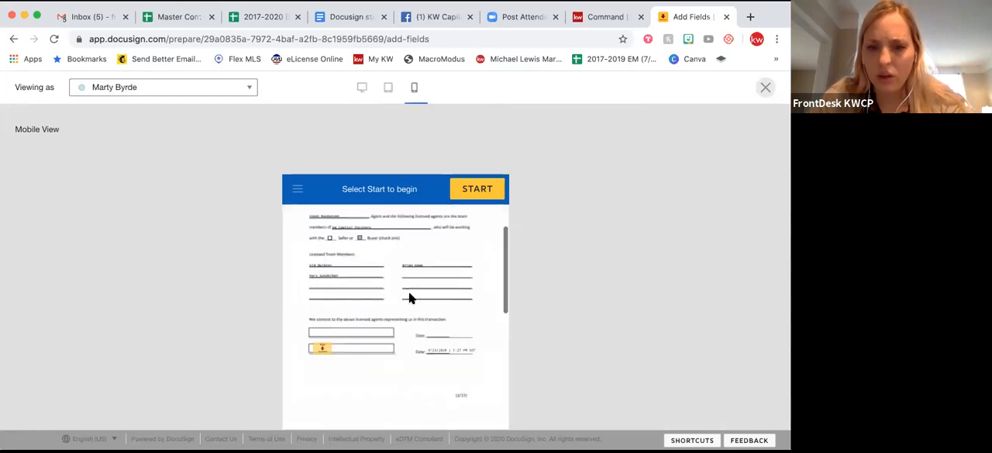
scroll(422, 287, "up", 3)
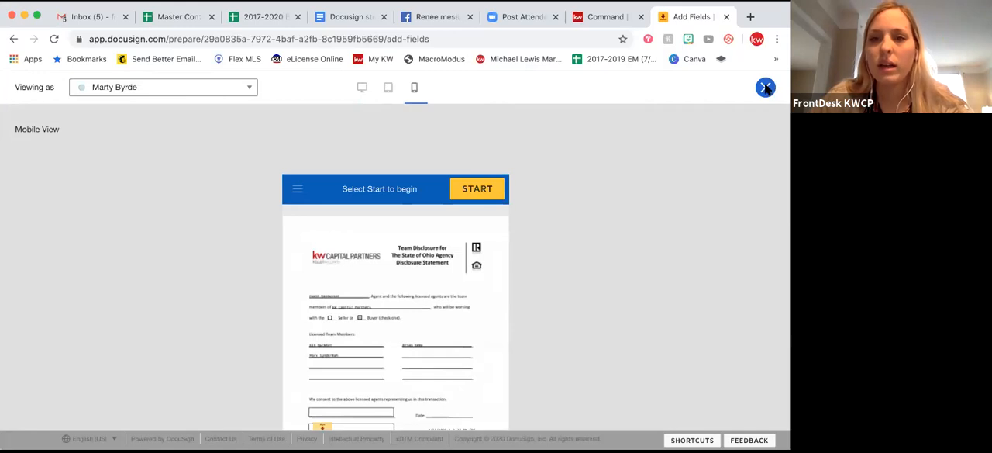
left_click(766, 88)
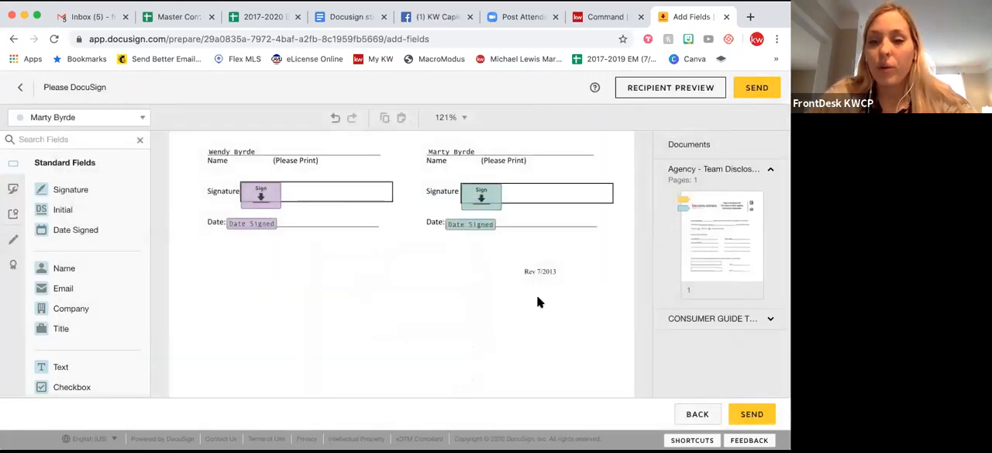
Send the Team Disclosure and Consumer Guide envelope to the recipients for signature.
scroll(536, 294, "down", 5)
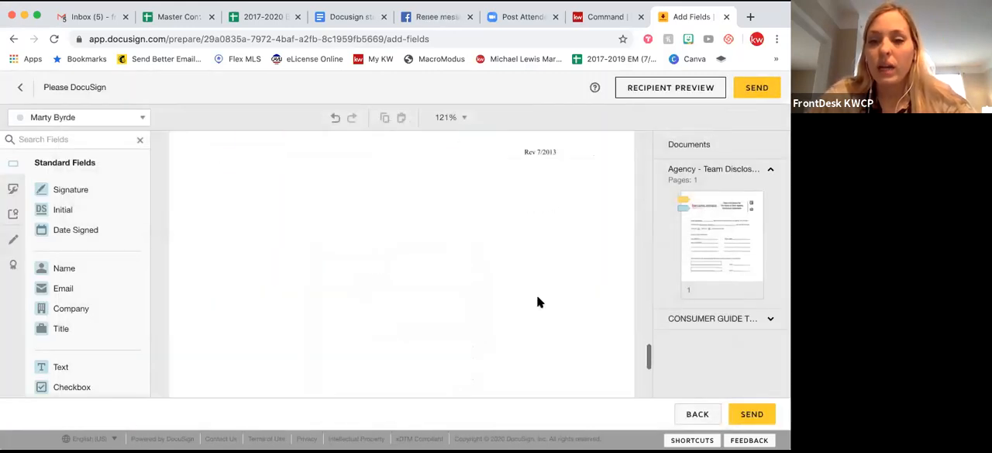
left_click(758, 89)
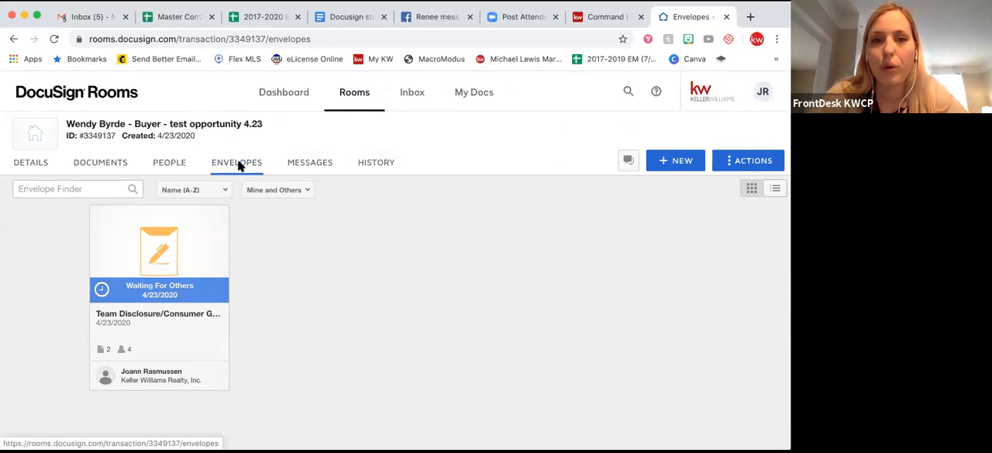
Close the Facebook page, and review the recipients' signing status in the Team Disclosure/Consumer Guide envelope's details.
left_click(470, 16)
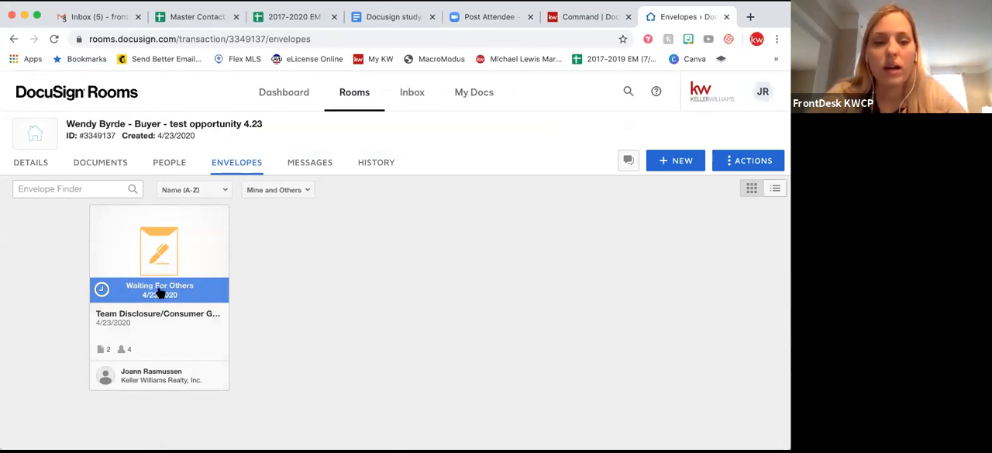
left_click(162, 288)
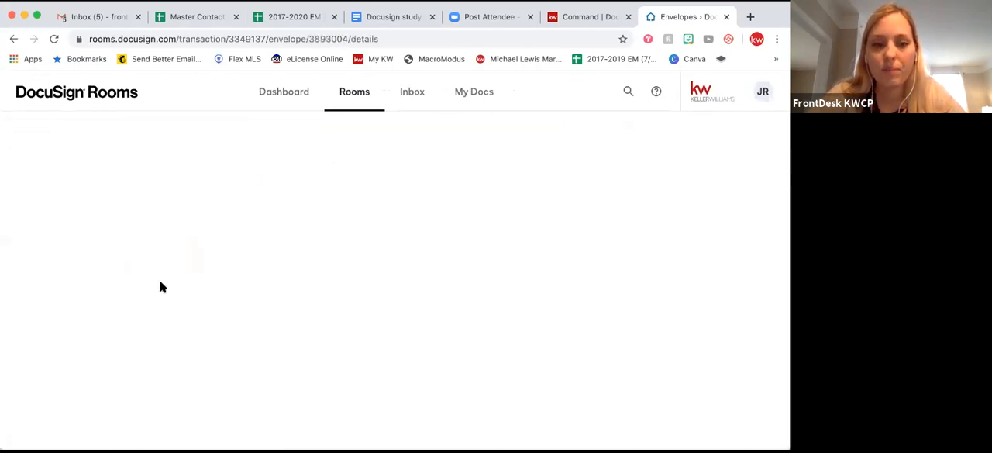
scroll(160, 287, "down", 3)
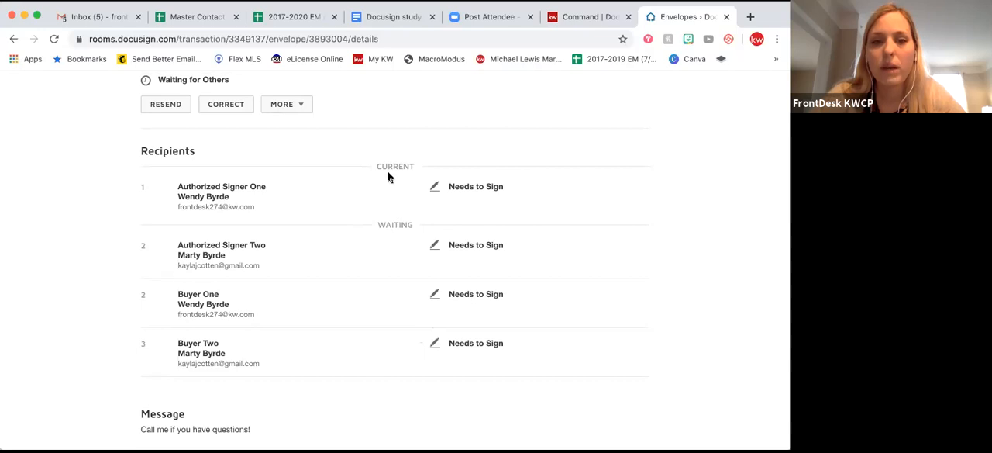
scroll(147, 184, "up", 2)
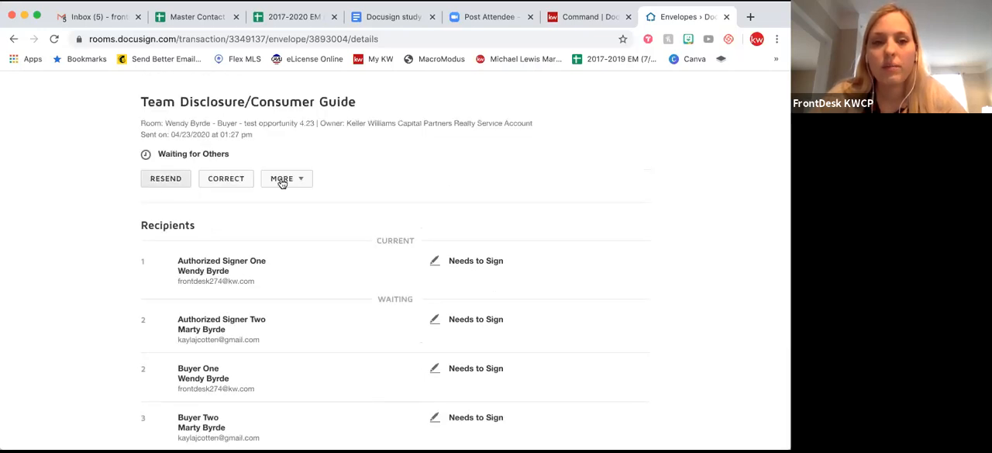
scroll(452, 277, "up", 1)
scroll(454, 279, "down", 1)
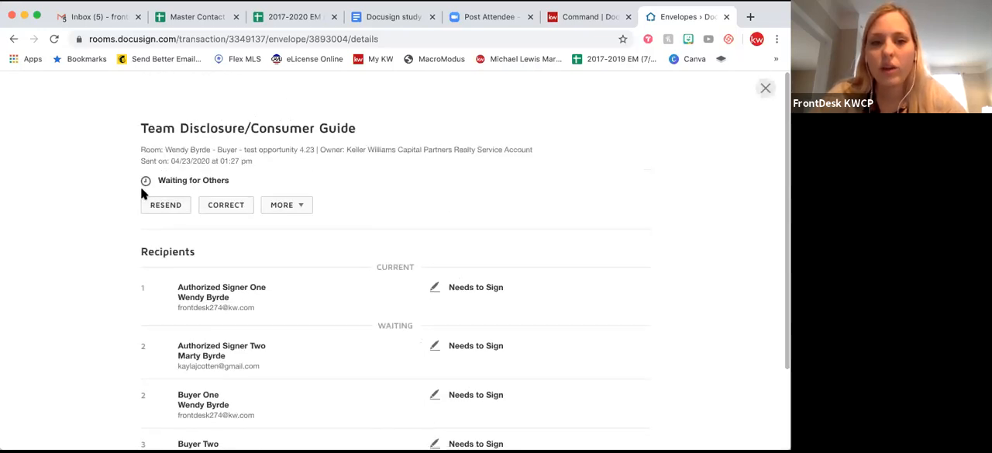
left_click(765, 93)
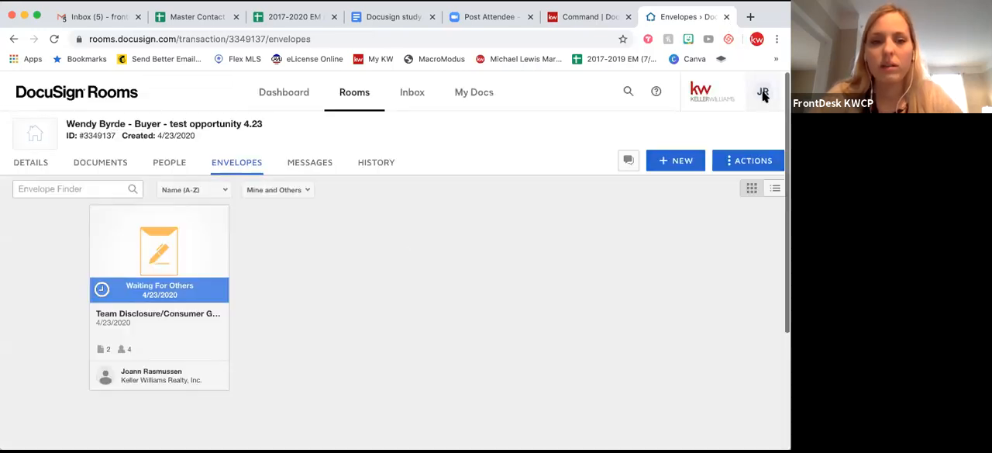
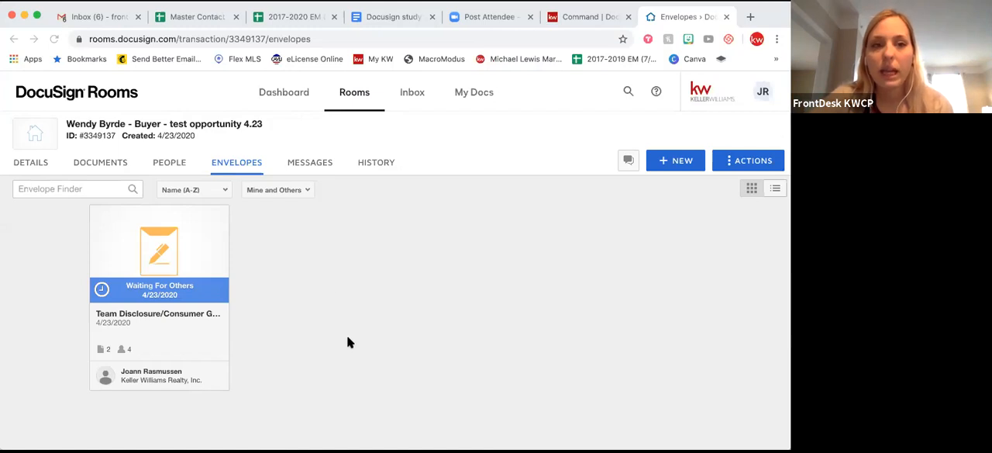
Upload the Agency Disclosure Statement (version 1) PDF from the computer's Documents folder to the room's documents.
left_click(100, 166)
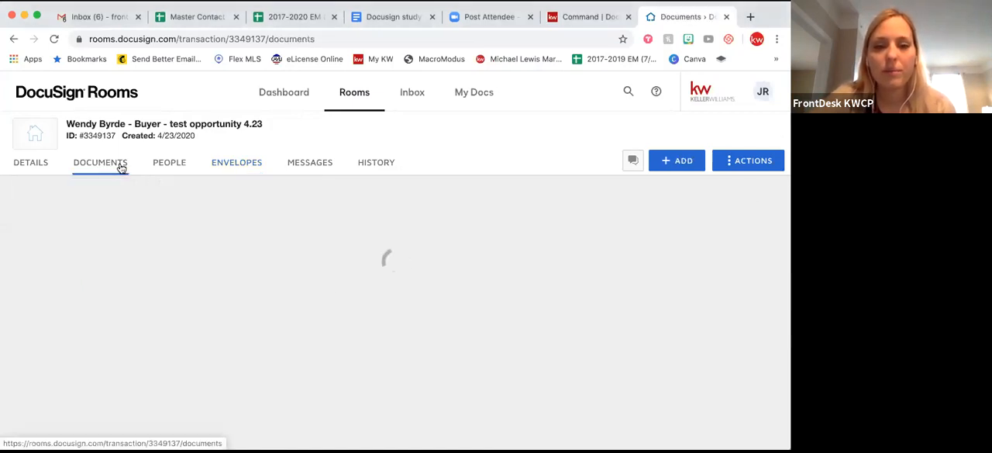
left_click(666, 164)
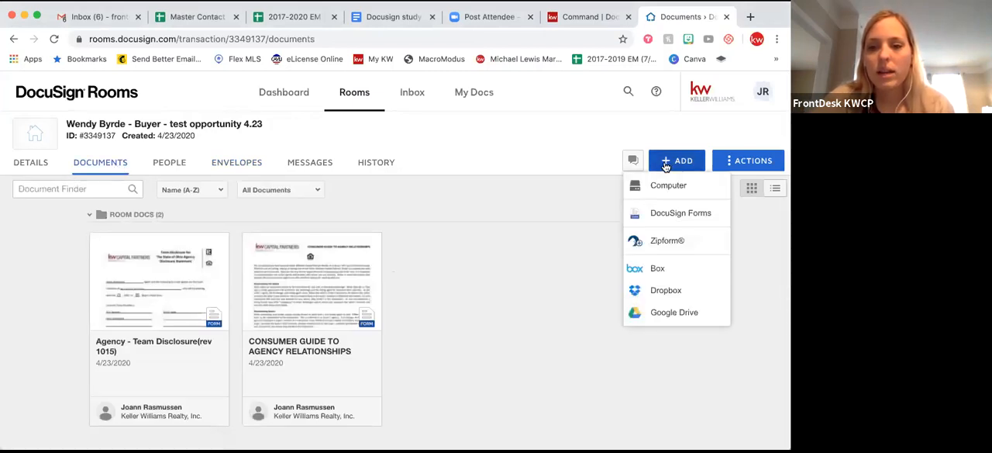
left_click(655, 187)
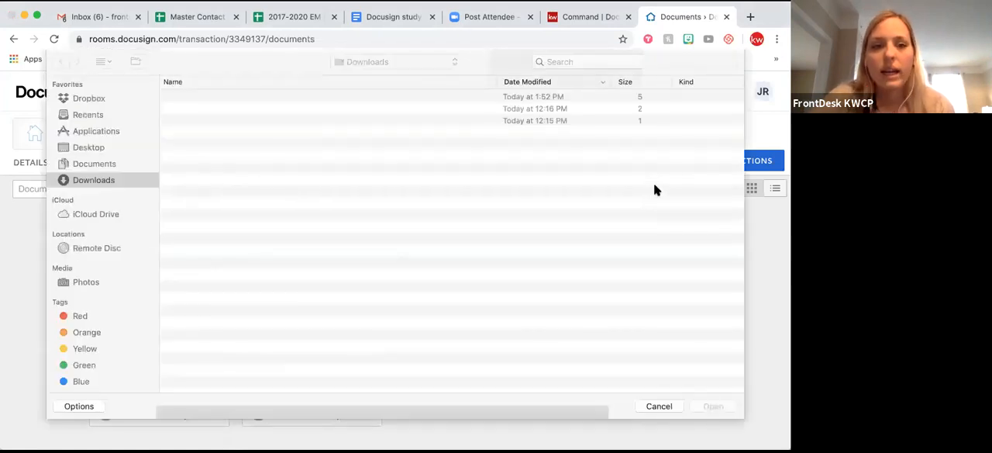
left_click(105, 165)
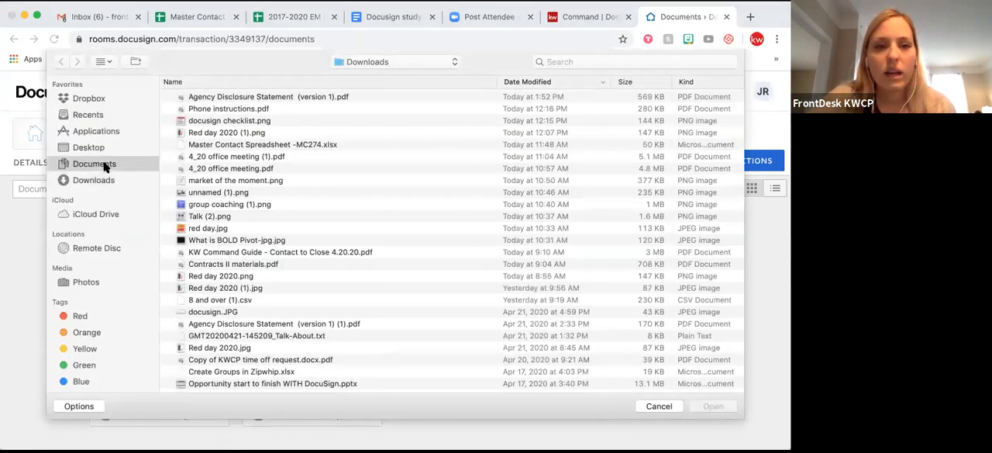
left_click(274, 98)
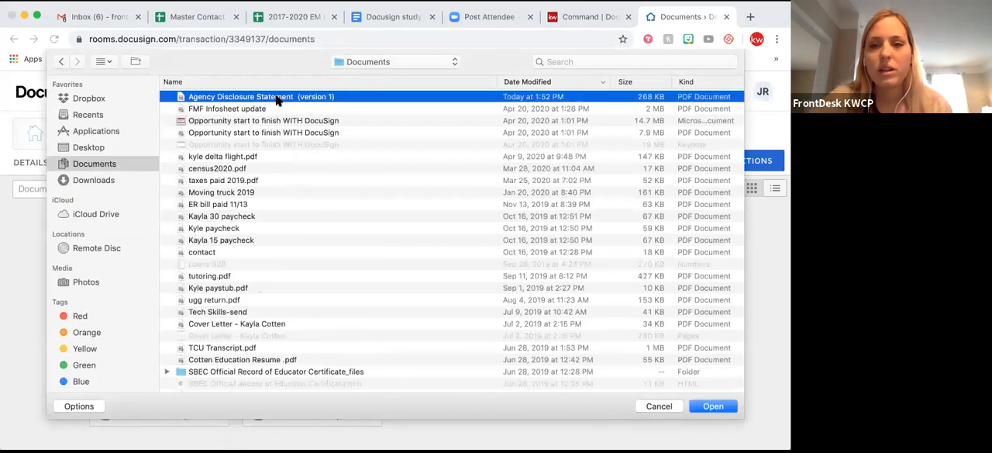
left_click(712, 406)
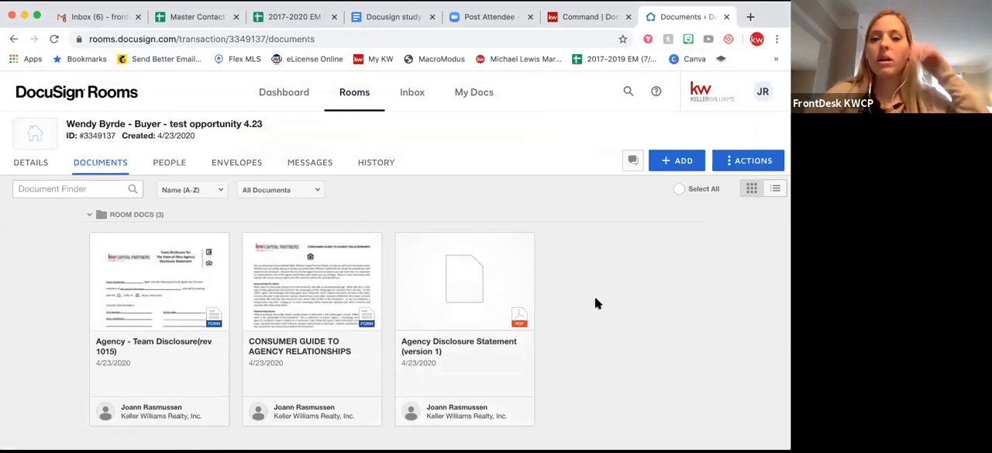
Open the uploaded Agency Disclosure Statement and start a DocuSign envelope from it.
scroll(595, 303, "down", 2)
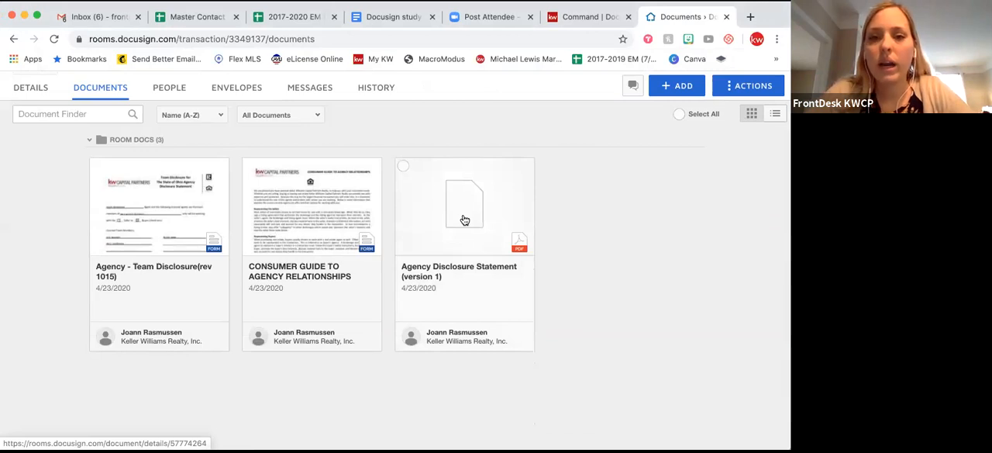
left_click(403, 168)
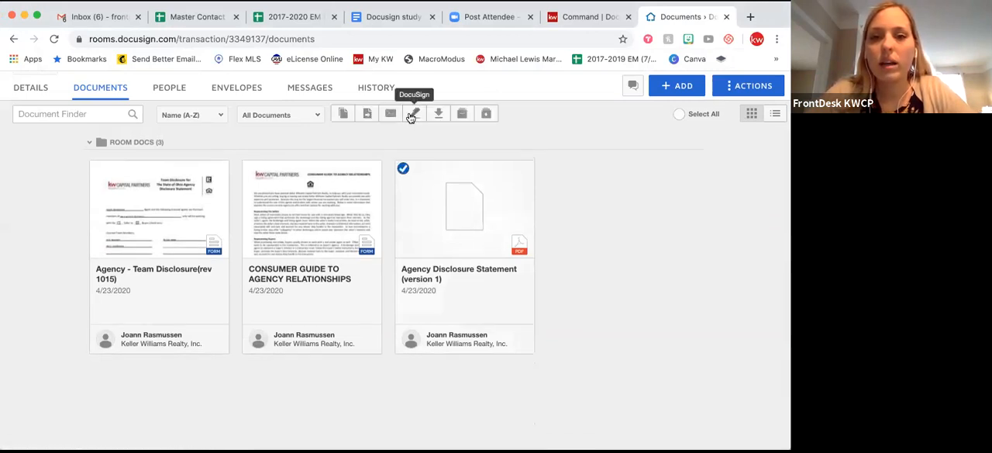
left_click(402, 168)
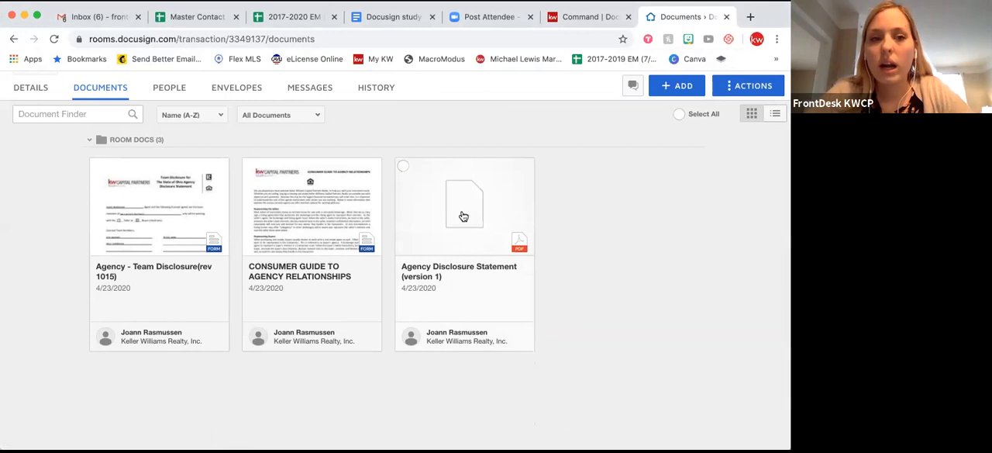
left_click(461, 213)
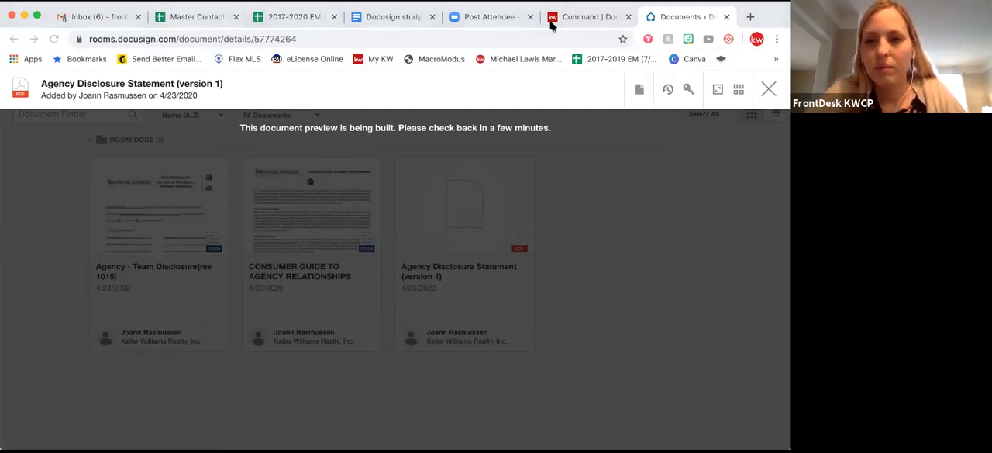
left_click(639, 91)
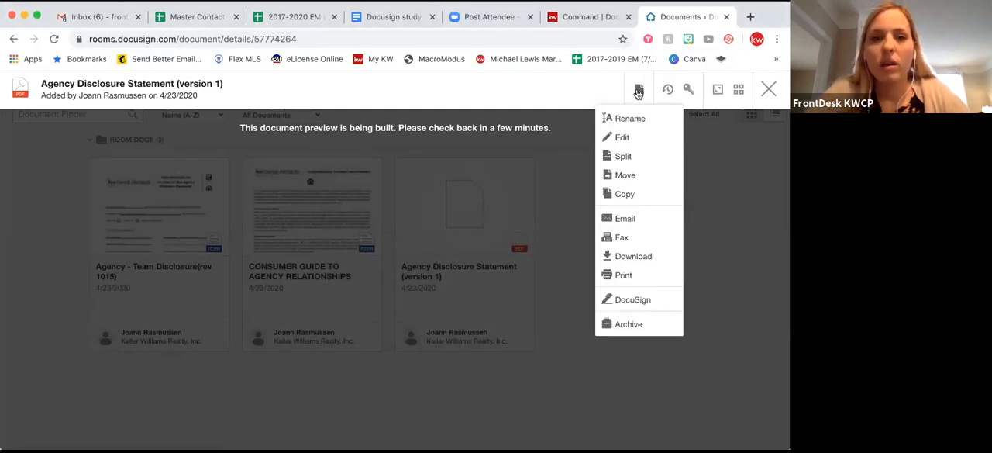
left_click(637, 93)
left_click(638, 92)
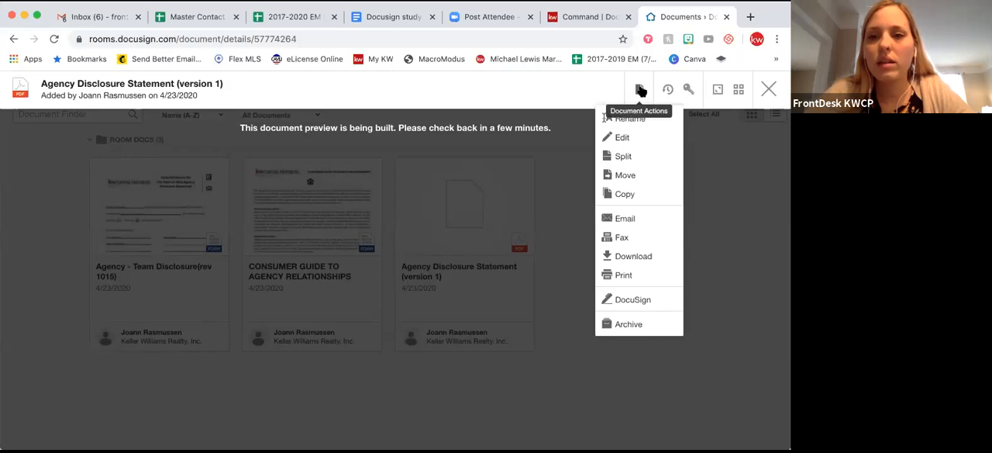
left_click(640, 91)
left_click(640, 93)
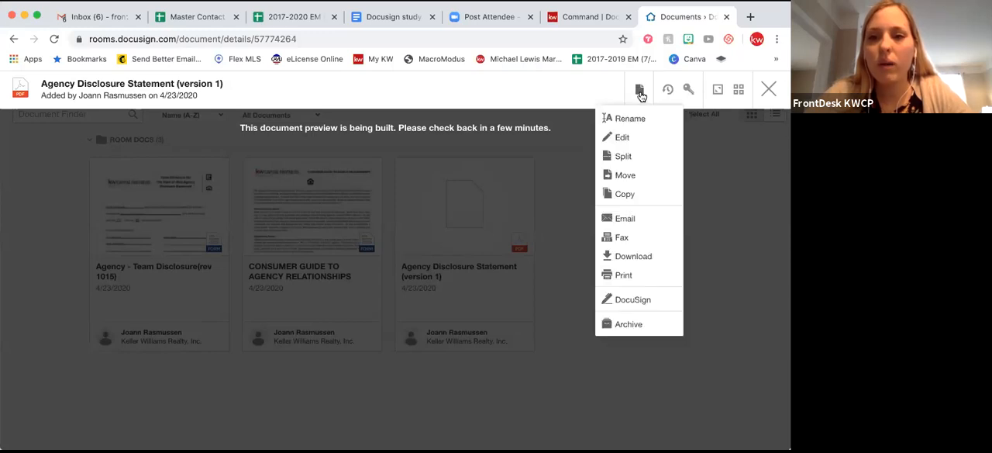
left_click(632, 301)
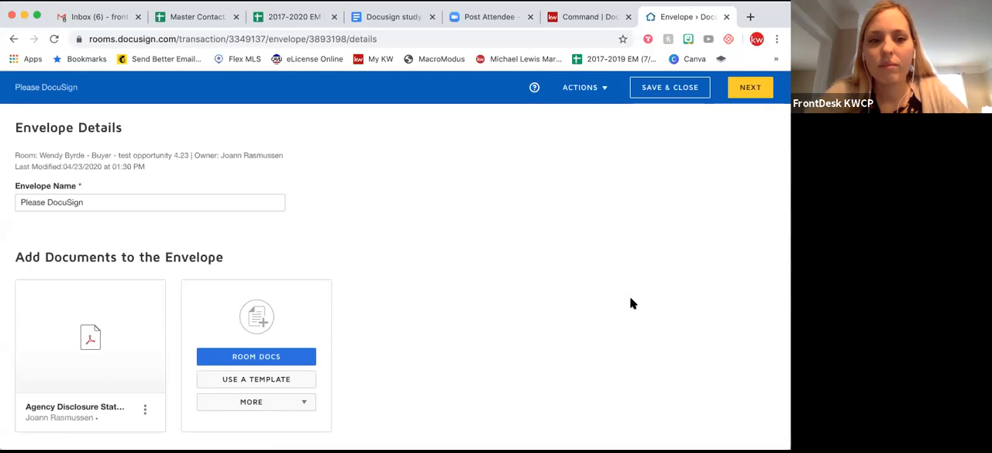
Add the room participants with the roles Buyer 1 and Buyer 2 as recipients of the envelope.
scroll(287, 256, "down", 3)
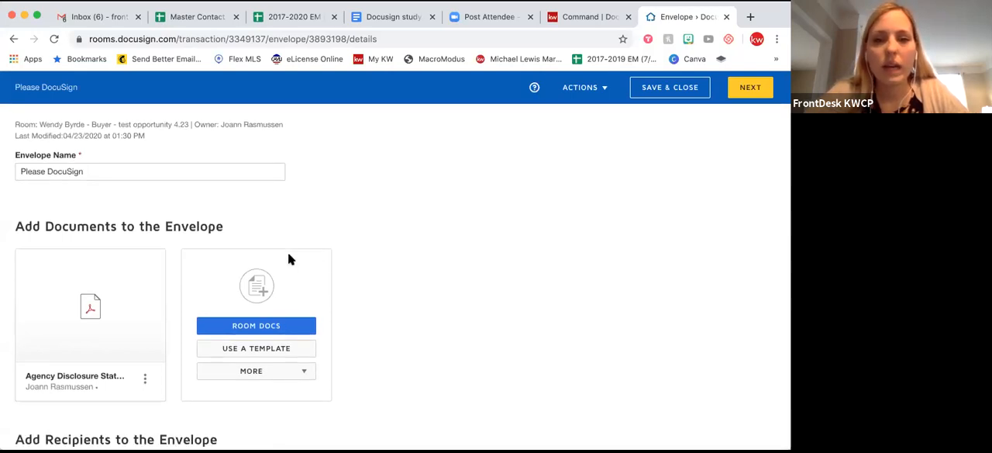
scroll(288, 260, "down", 4)
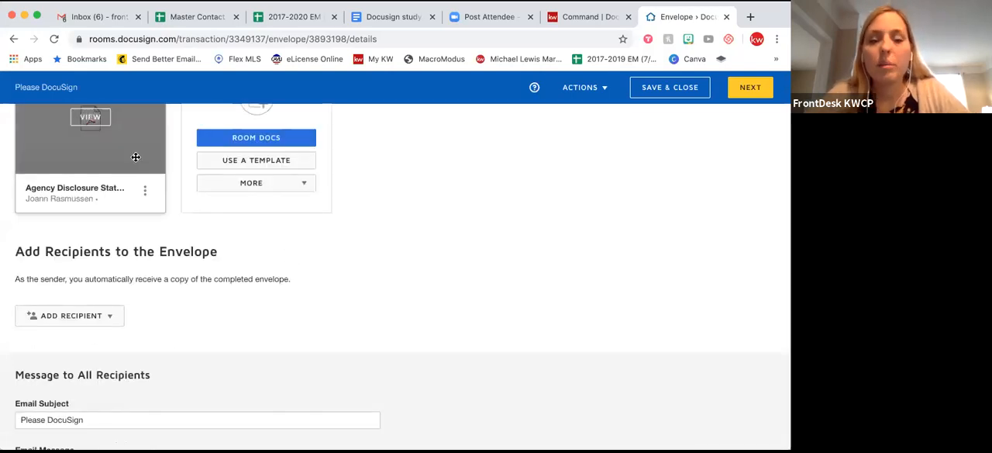
scroll(180, 230, "up", 1)
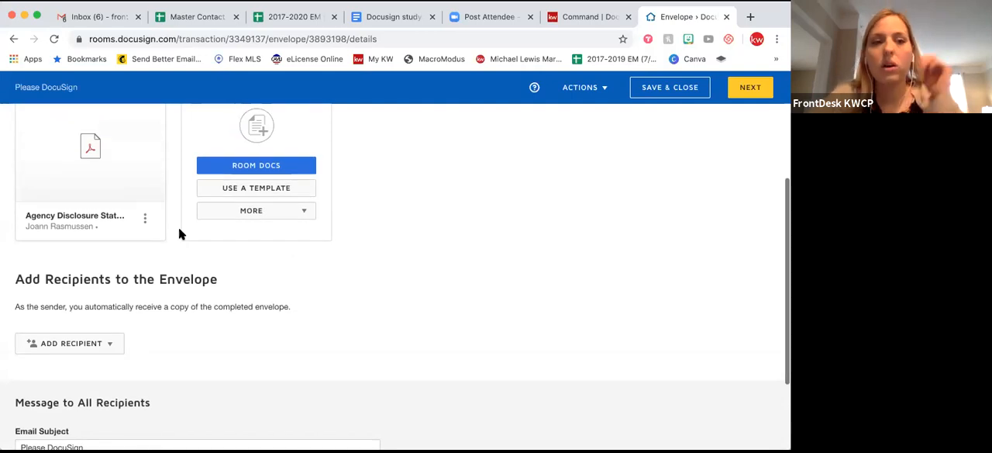
left_click(93, 346)
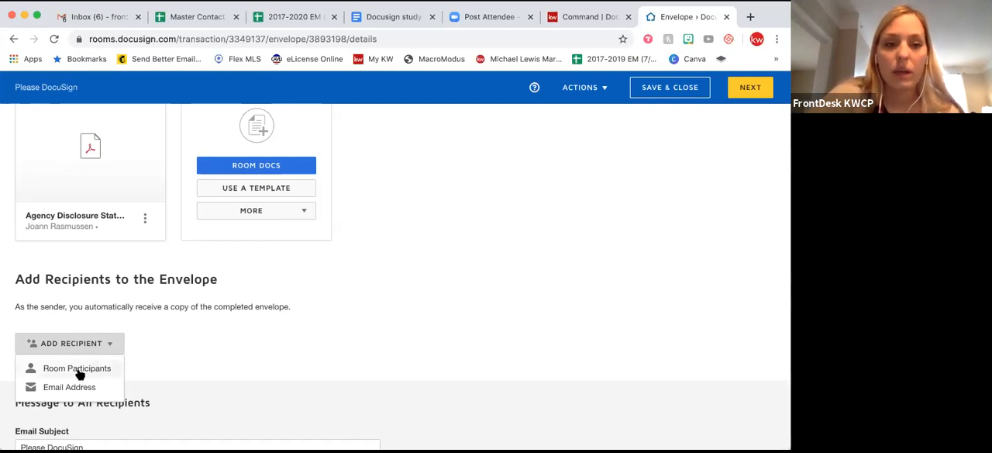
left_click(71, 370)
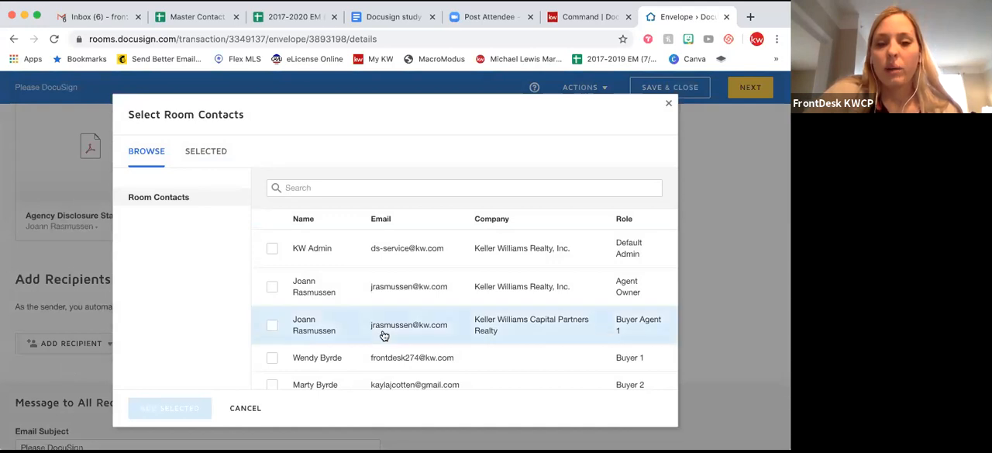
scroll(376, 334, "down", 1)
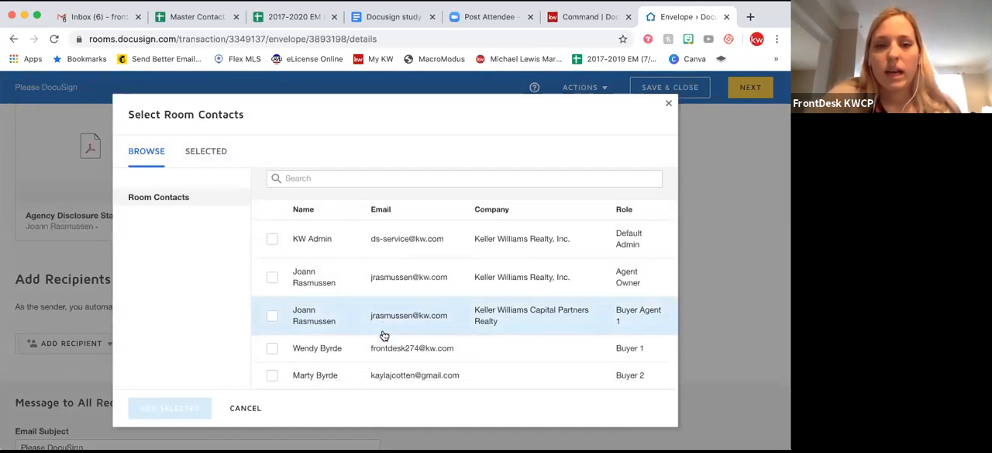
left_click(272, 348)
left_click(273, 376)
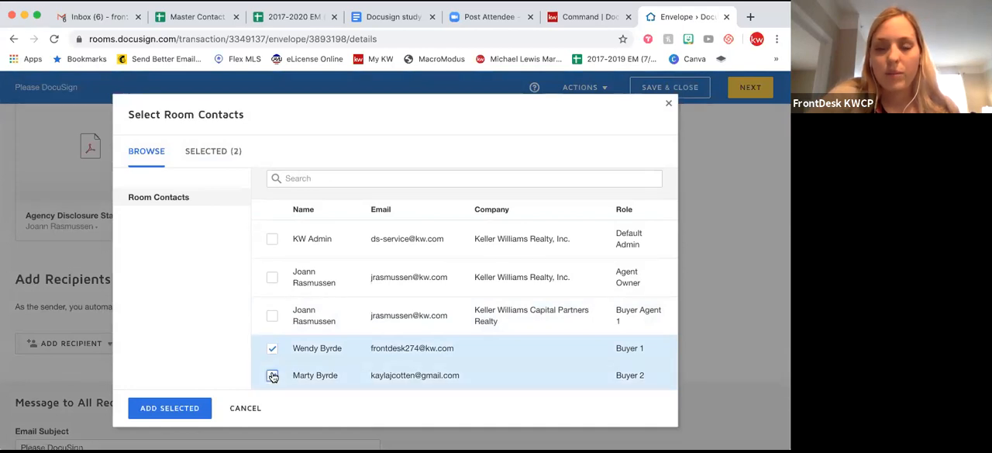
left_click(143, 414)
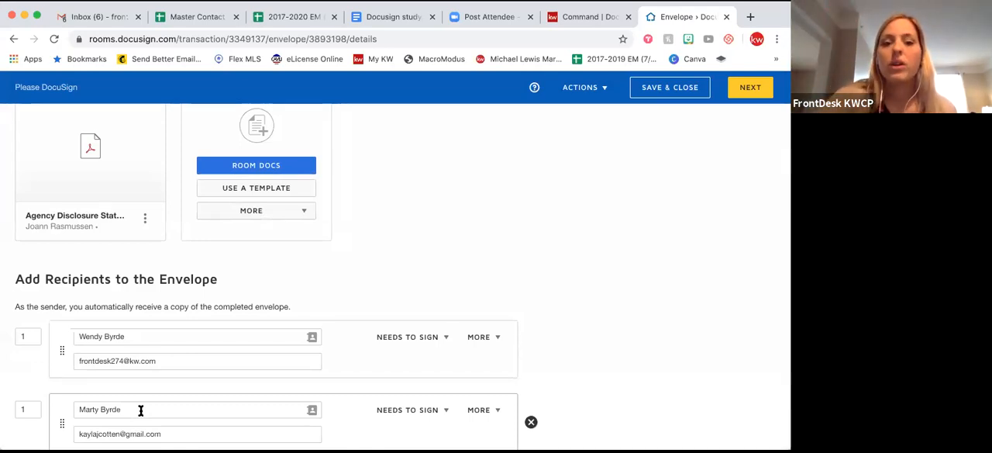
Try signing order 2 for the second buyer, and set it back to 1.
scroll(350, 299, "down", 3)
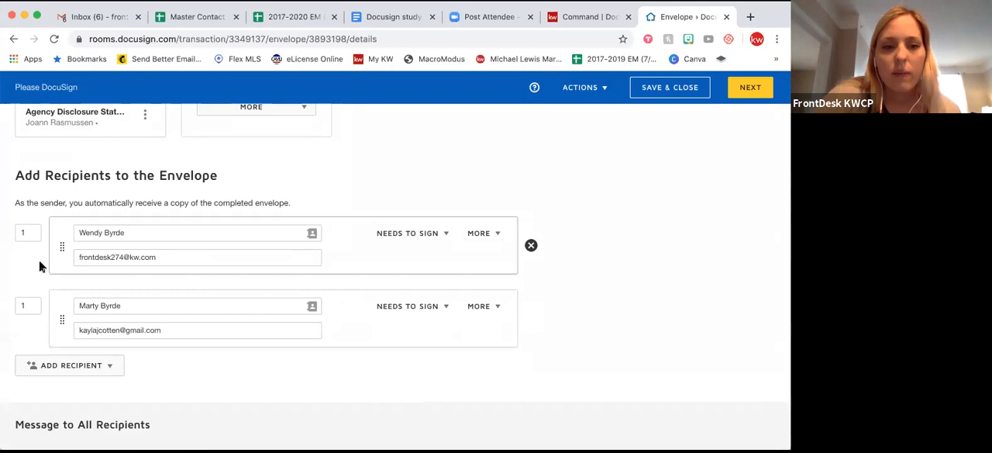
left_click(29, 306)
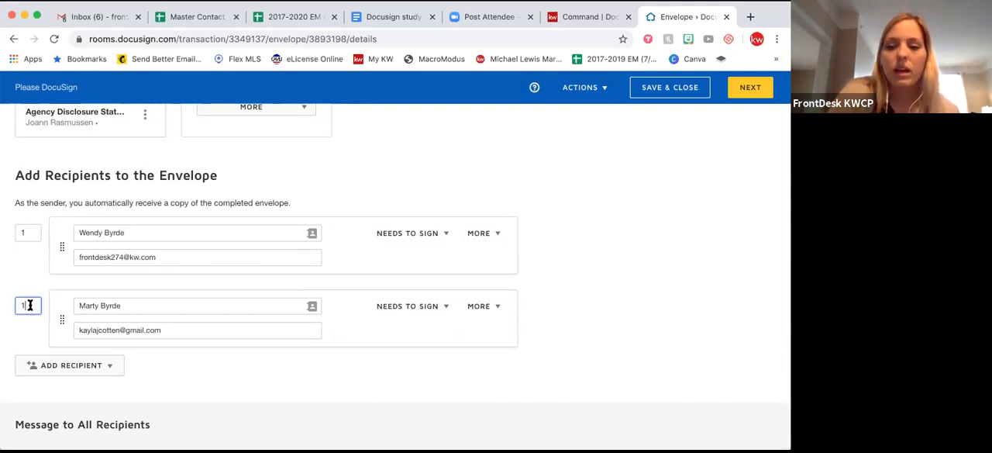
key("BackSpace")
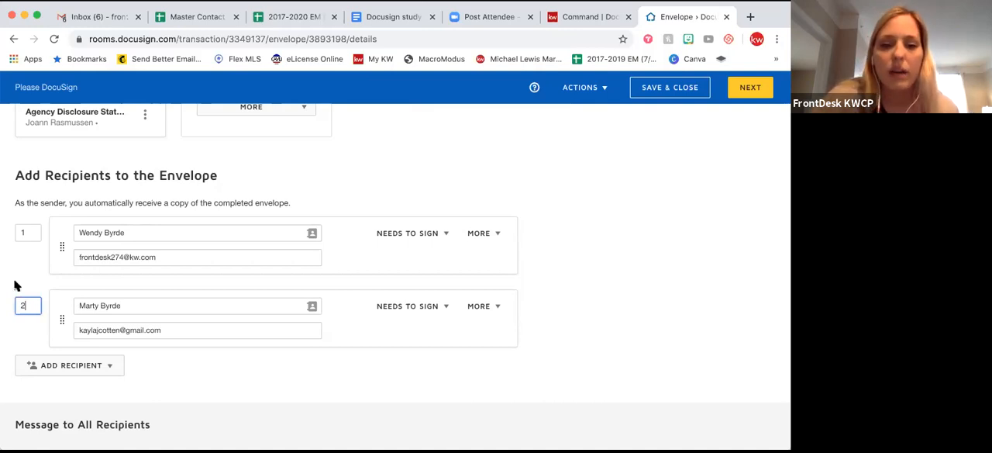
key("BackSpace")
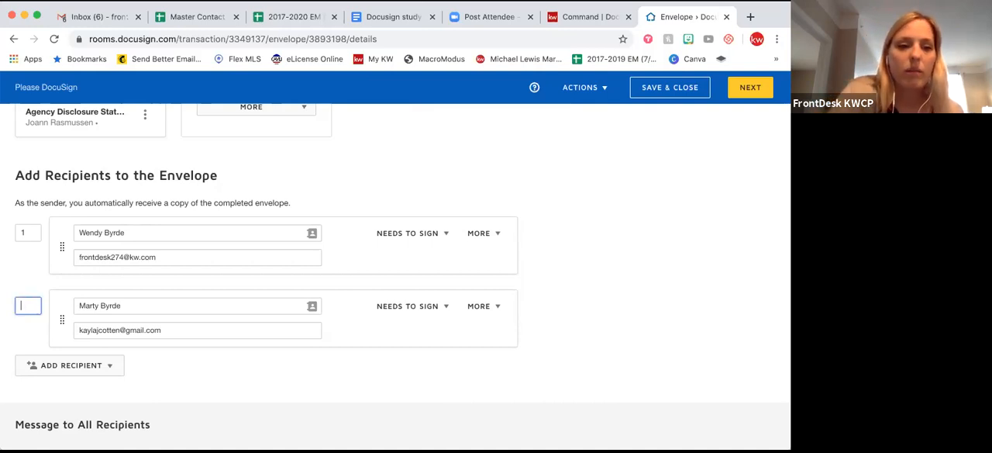
left_click(27, 254)
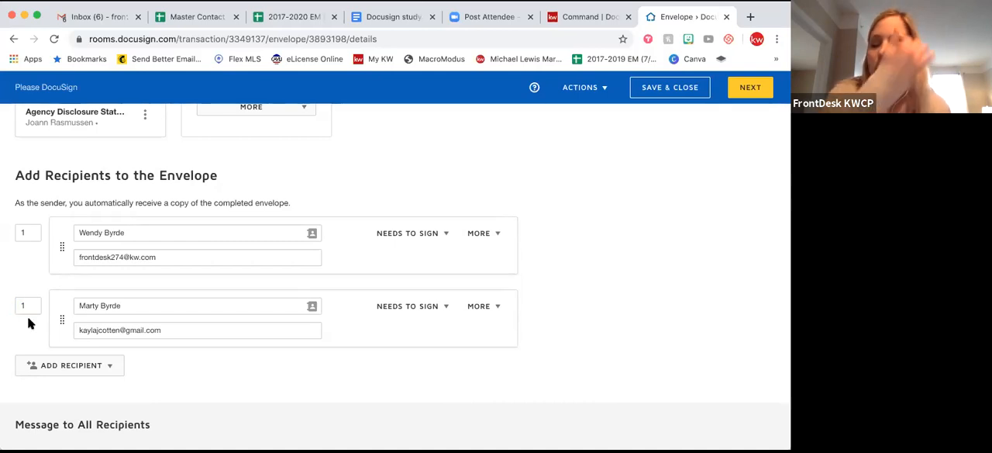
Continue the envelope to the field placement page, and go back to the envelope details.
scroll(28, 322, "down", 4)
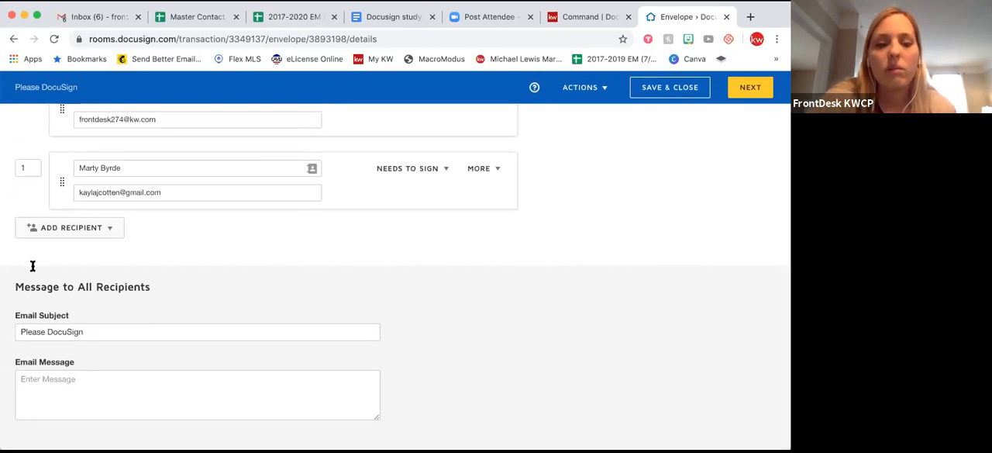
scroll(185, 316, "up", 10)
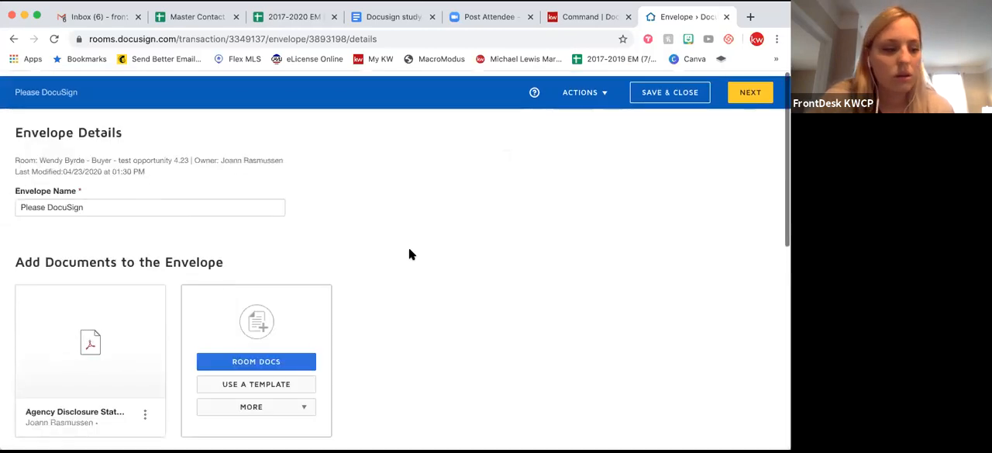
left_click(749, 87)
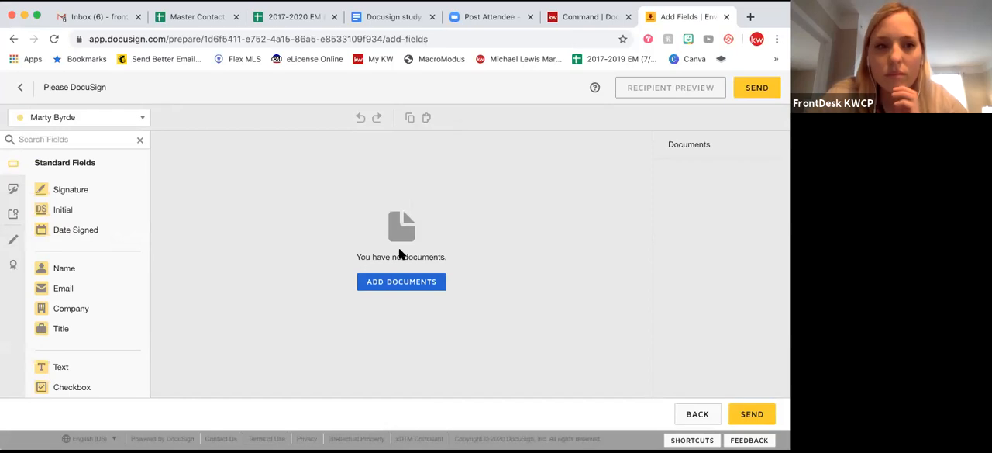
left_click(21, 90)
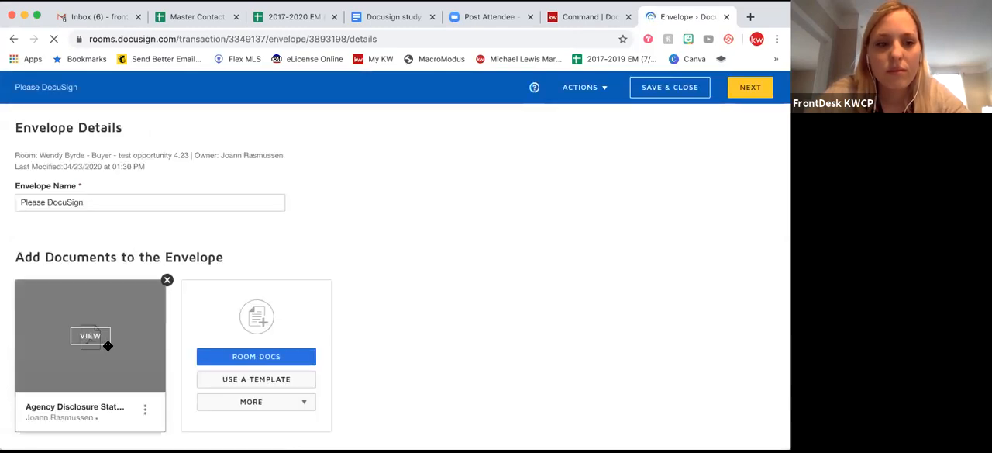
View the Agency Disclosure Statement attached to the envelope, and close the document viewer.
scroll(104, 341, "down", 2)
left_click(89, 281)
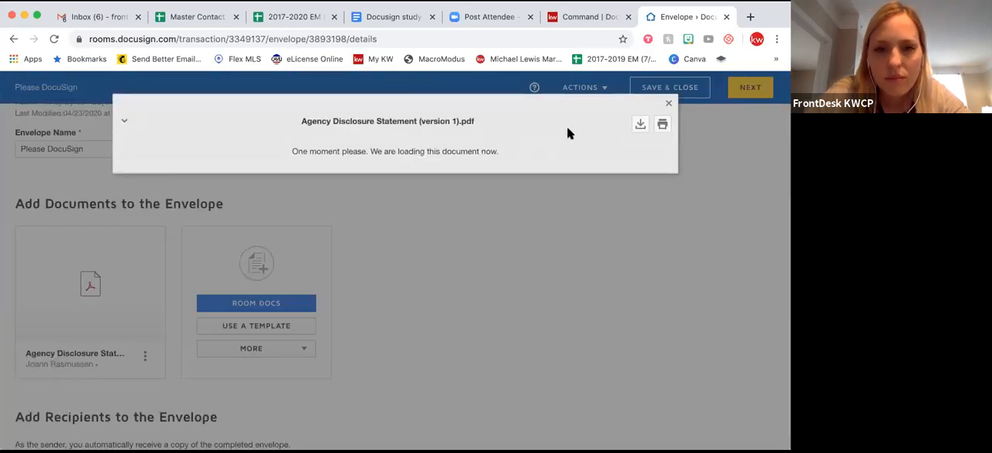
left_click(669, 104)
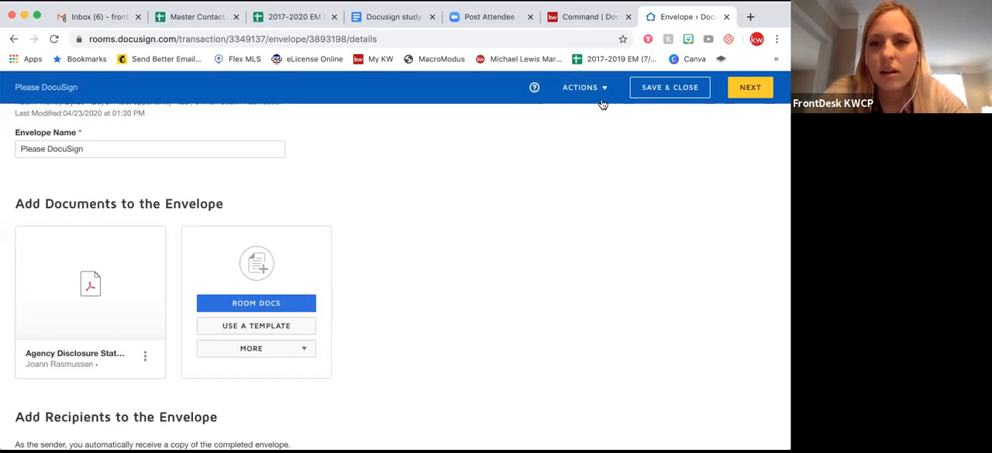
Discard the draft Agency Disclosure Statement envelope, and open the room's details.
left_click(606, 93)
left_click(575, 150)
left_click(312, 194)
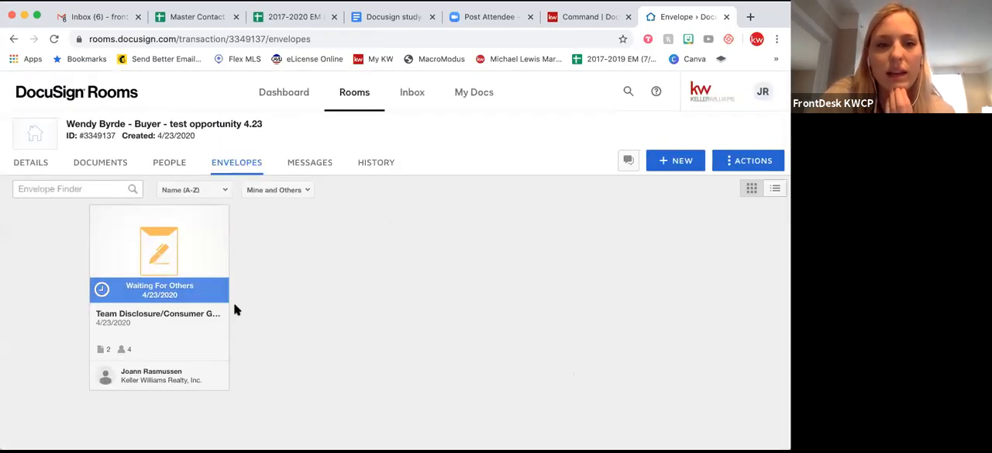
left_click(44, 169)
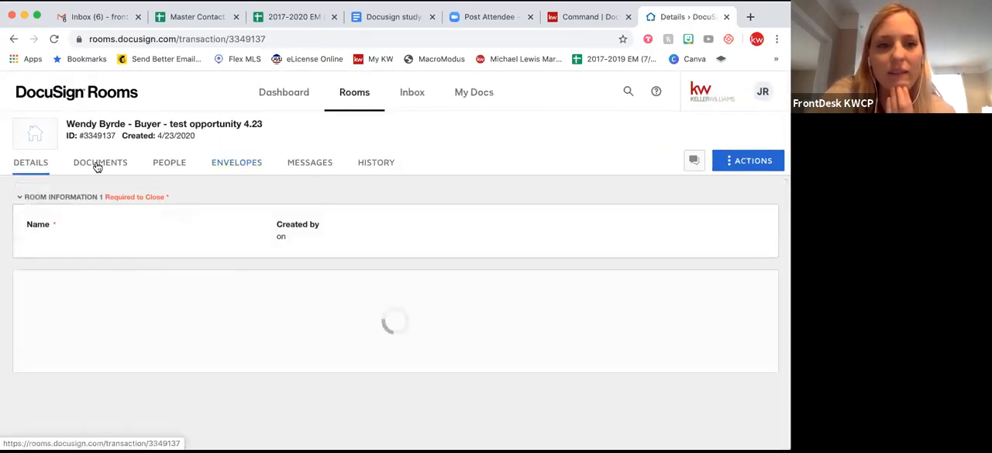
Open the room's documents and start adding a document from the computer.
left_click(98, 167)
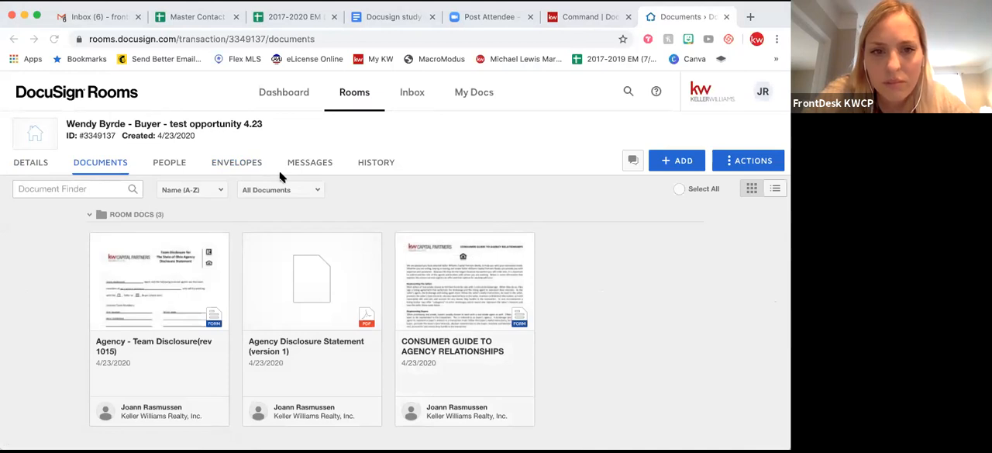
left_click(673, 161)
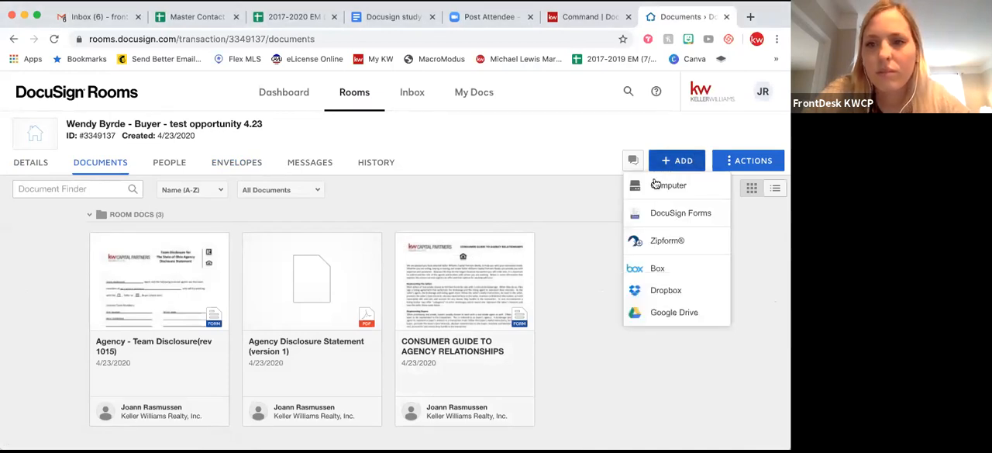
left_click(659, 188)
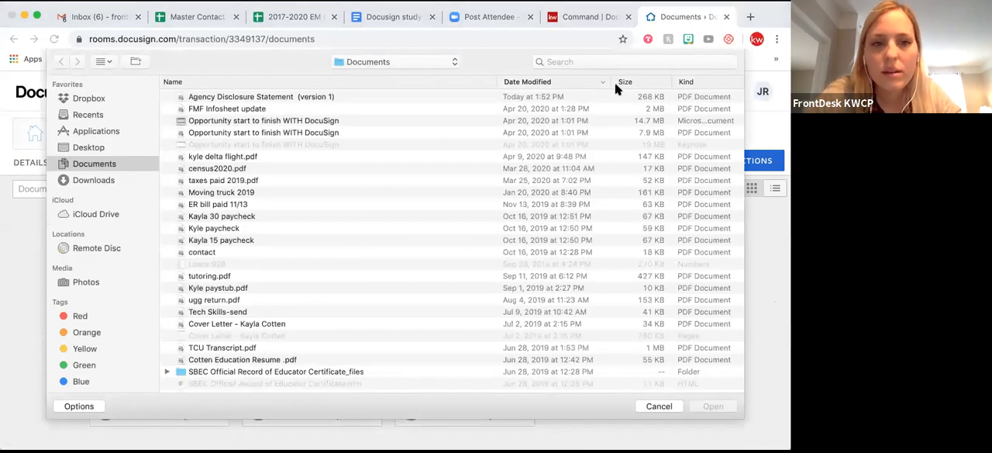
left_click(312, 96)
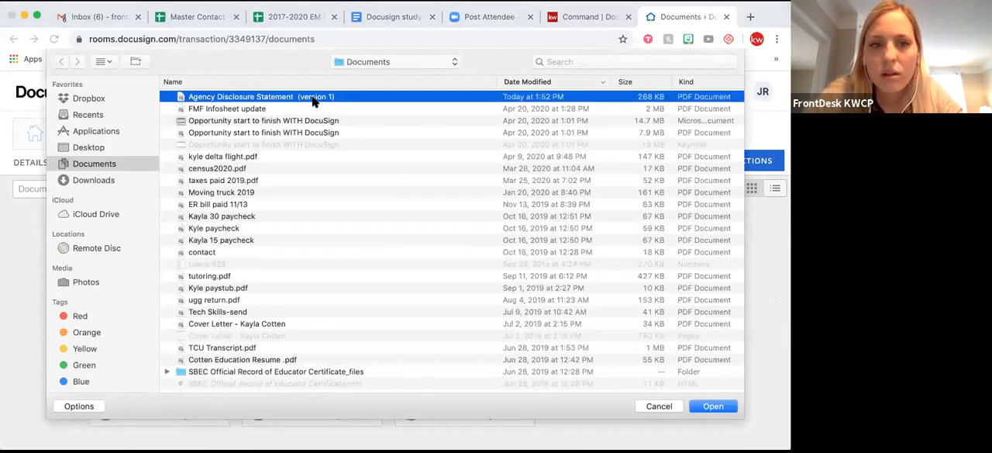
right_click(314, 97)
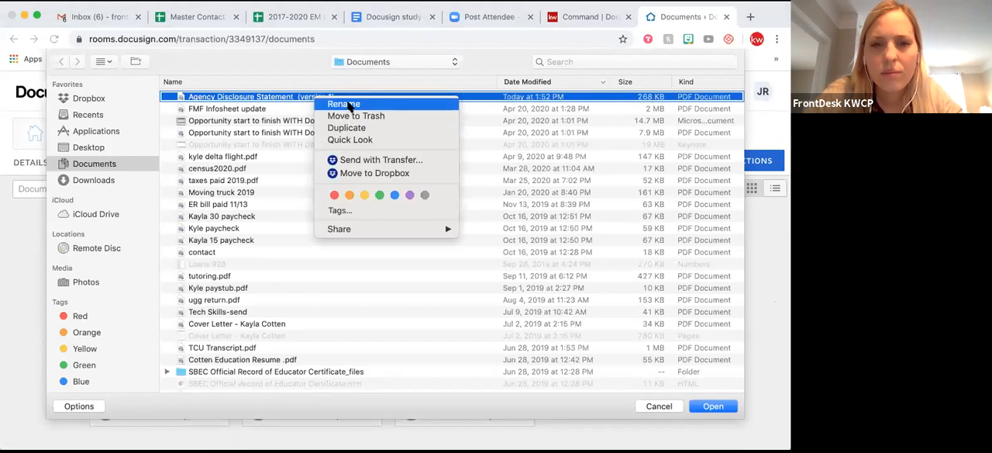
left_click(537, 26)
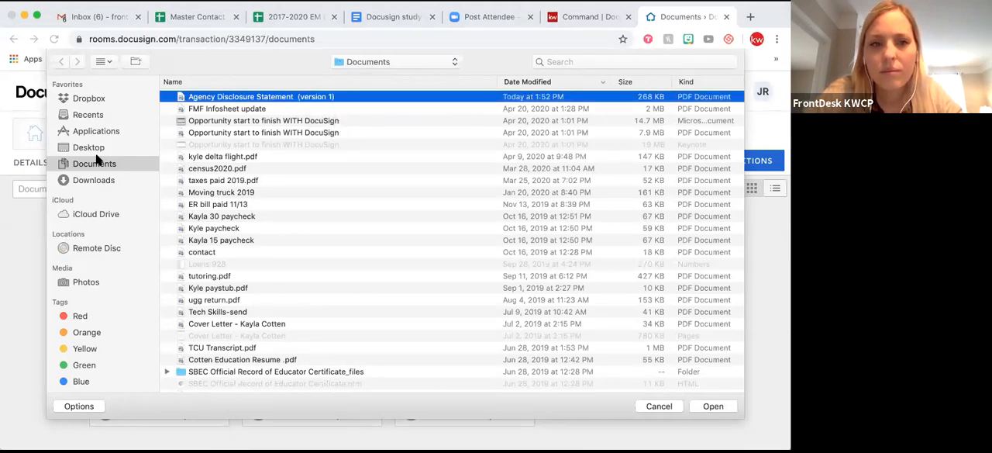
Search the computer's files for "agency" and upload Agency Disclosure Statement (version 1).pdf to the room.
left_click(83, 180)
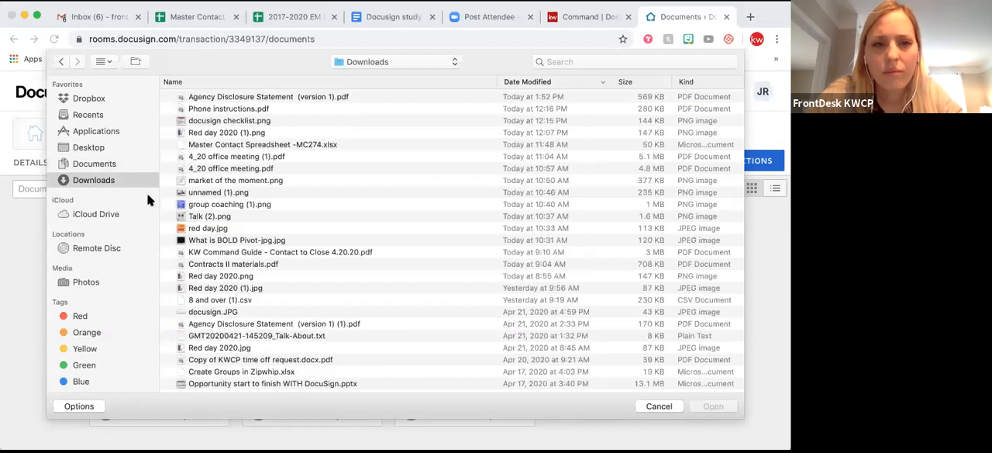
left_click(562, 59)
type("agency")
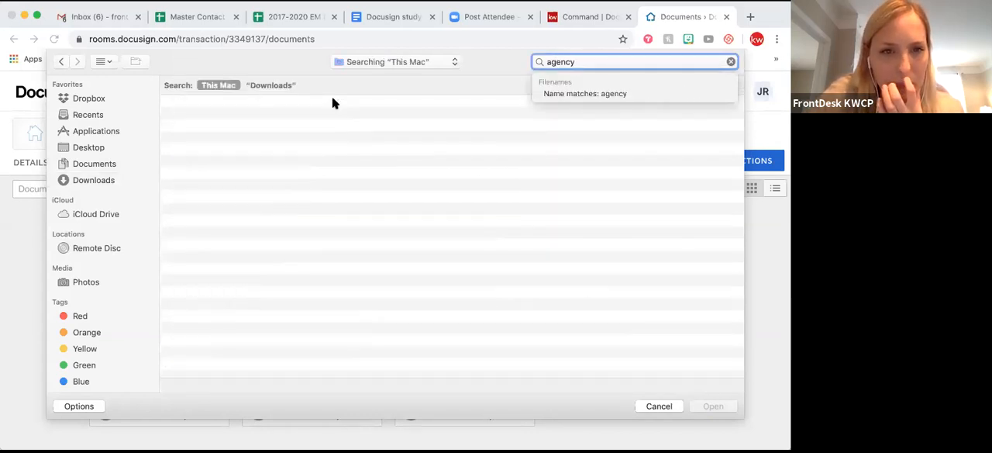
left_click(310, 127)
left_click(310, 128)
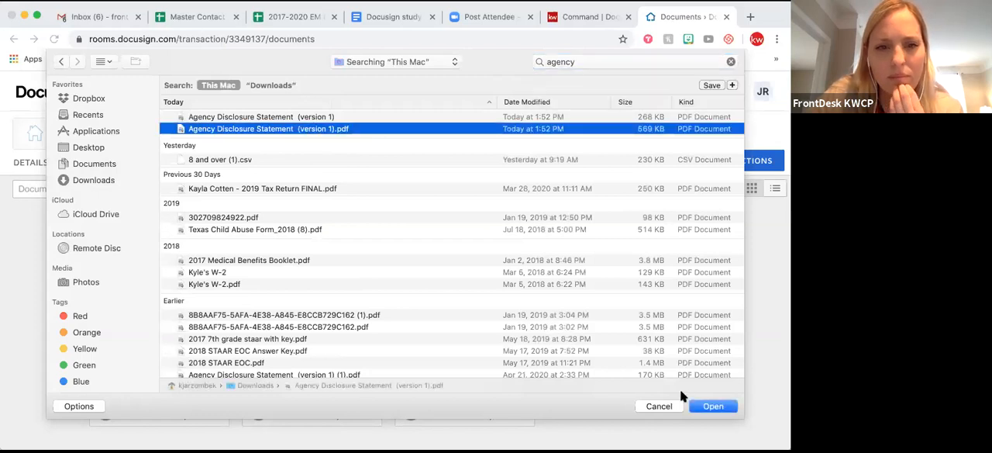
left_click(715, 404)
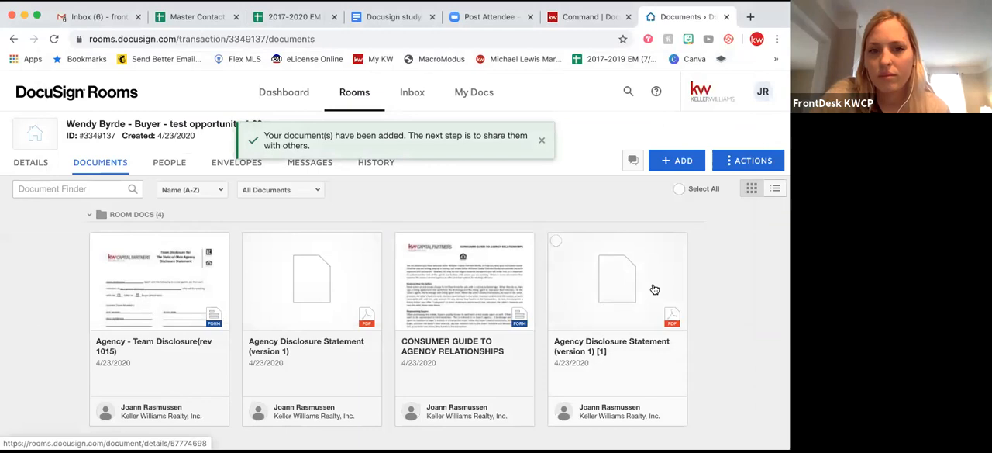
Check the newly uploaded Agency Disclosure Statement in the viewer, and archive the earlier copy of it in the room.
left_click(642, 298)
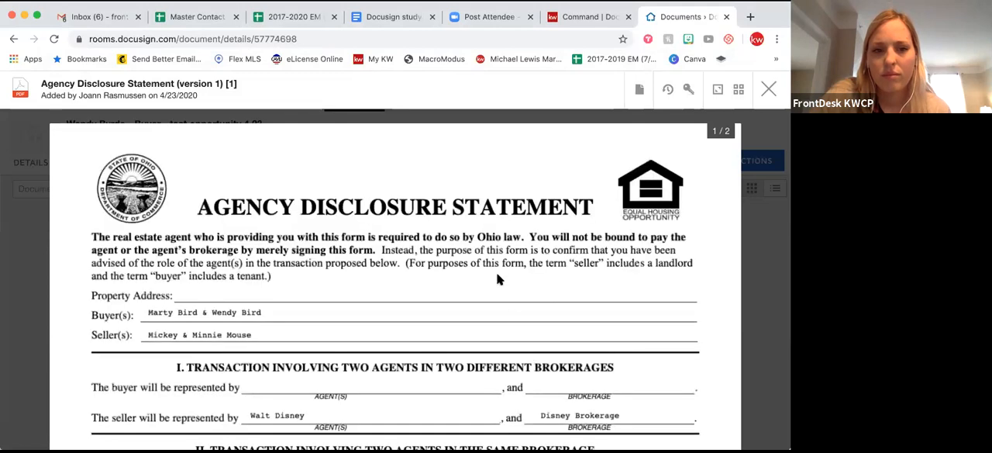
left_click(768, 90)
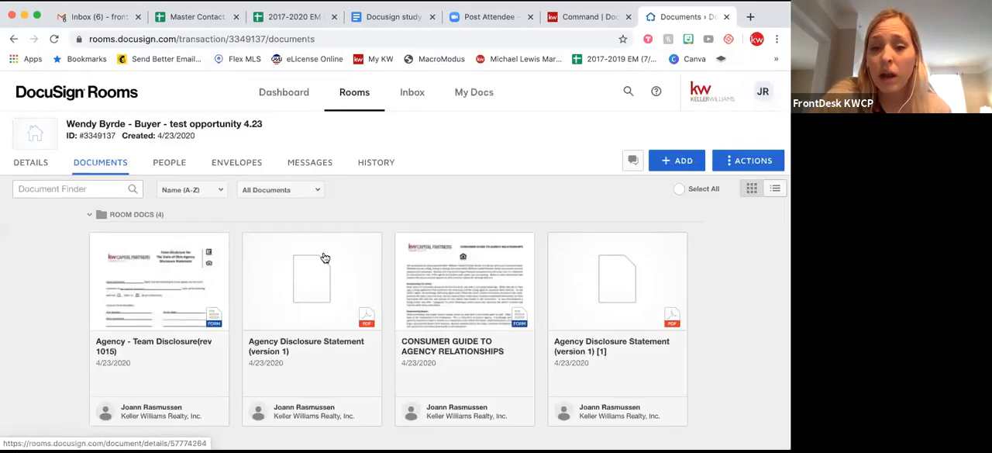
left_click(250, 243)
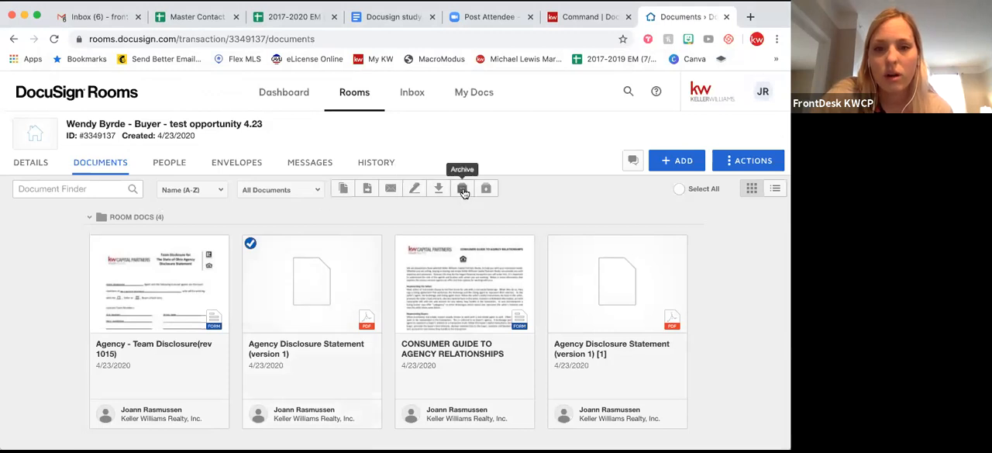
left_click(462, 189)
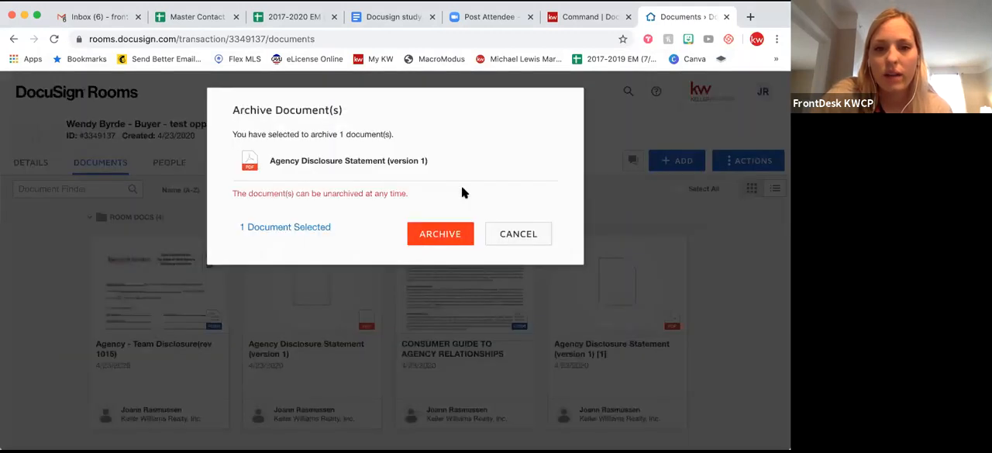
left_click(424, 234)
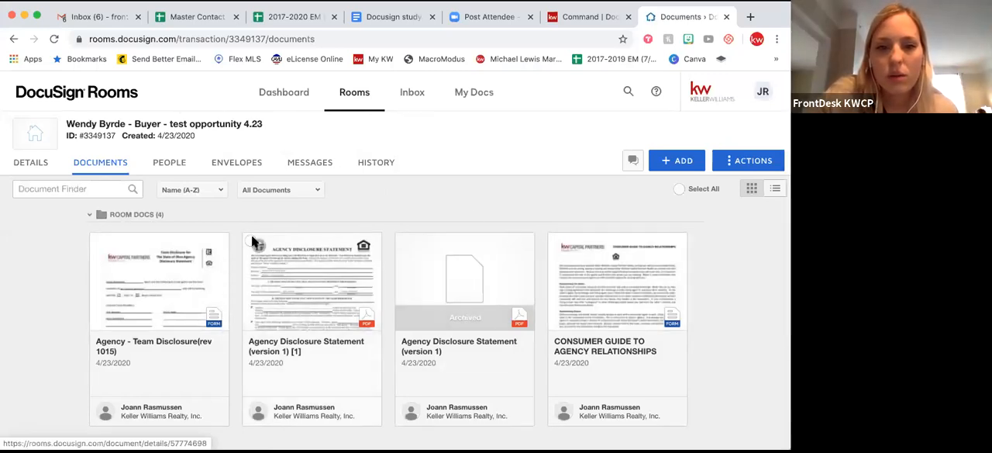
Open the new Agency Disclosure Statement (version 1) [1] and create a DocuSign envelope from it.
left_click(280, 263)
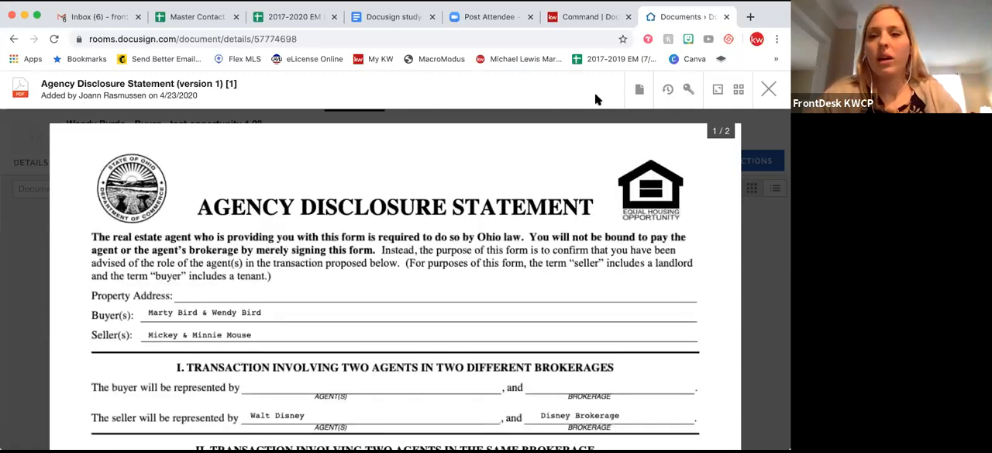
left_click(641, 92)
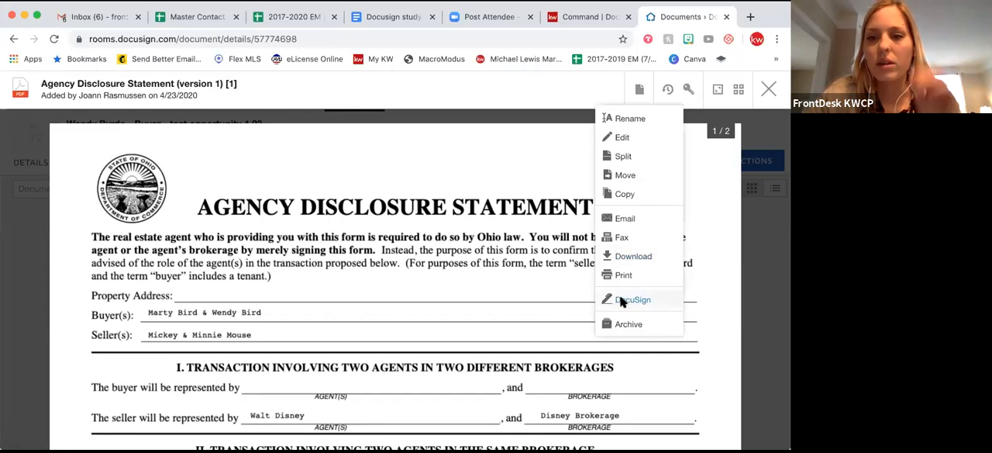
left_click(622, 300)
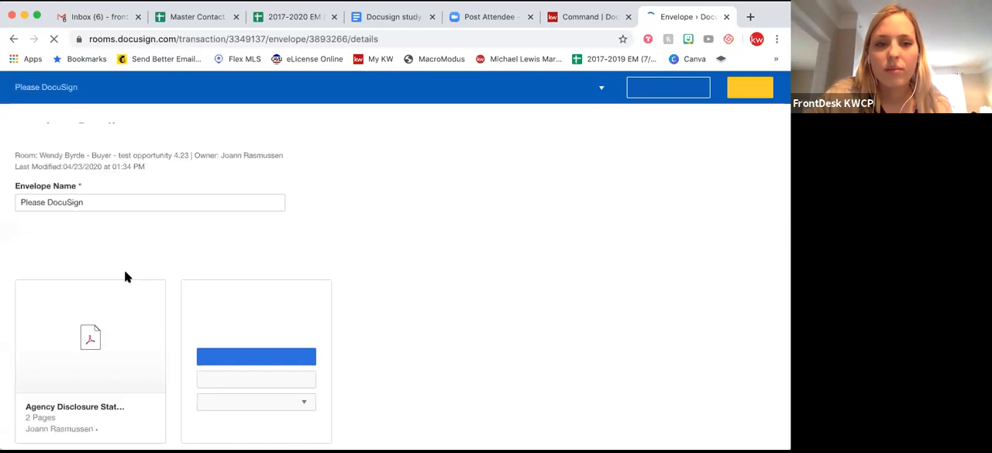
Add the two buyers from the room's people as envelope recipients, and continue to field placement.
scroll(126, 277, "down", 5)
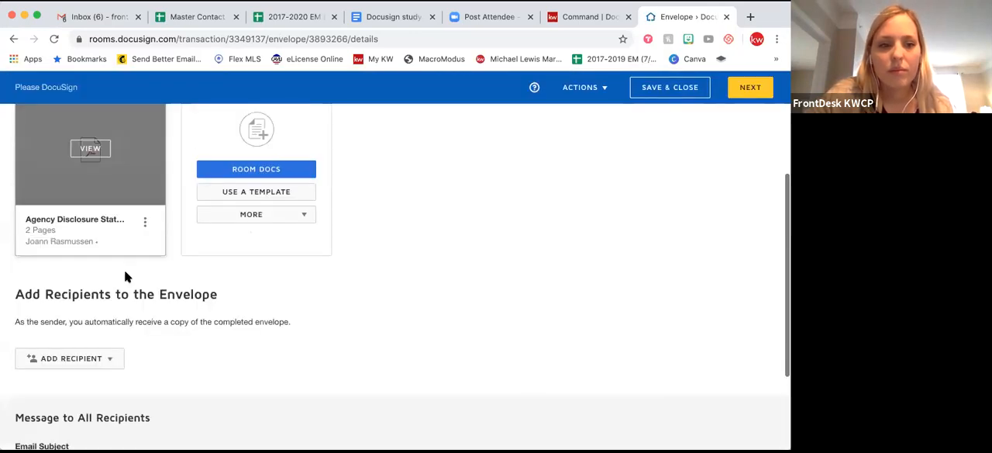
left_click(106, 357)
left_click(89, 386)
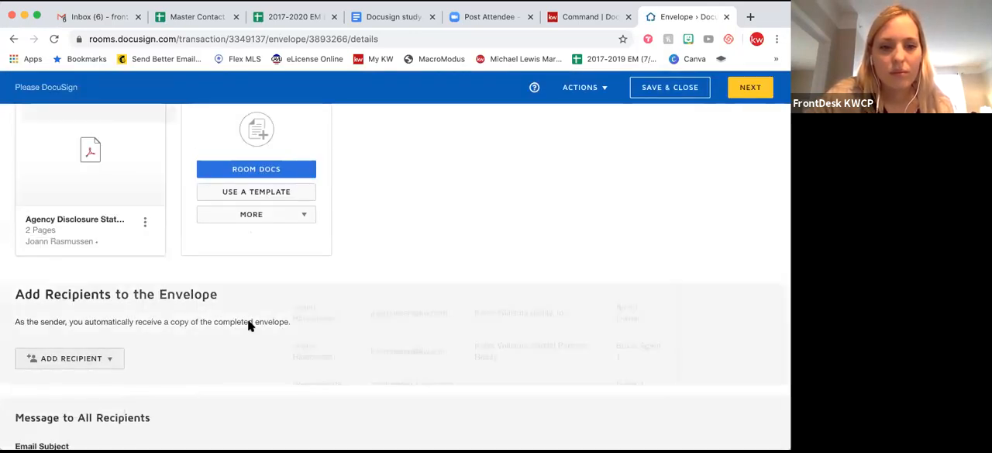
left_click(273, 358)
left_click(272, 384)
left_click(175, 408)
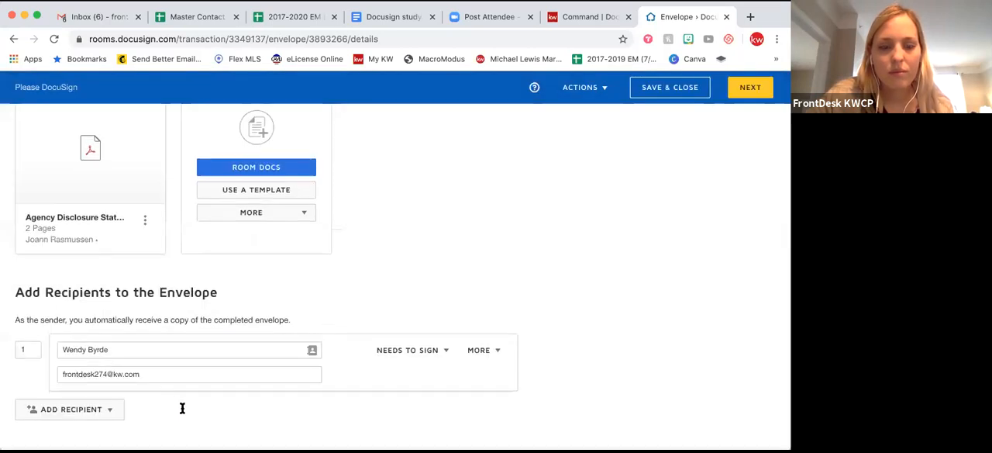
scroll(183, 408, "down", 4)
scroll(182, 408, "down", 4)
scroll(183, 408, "up", 12)
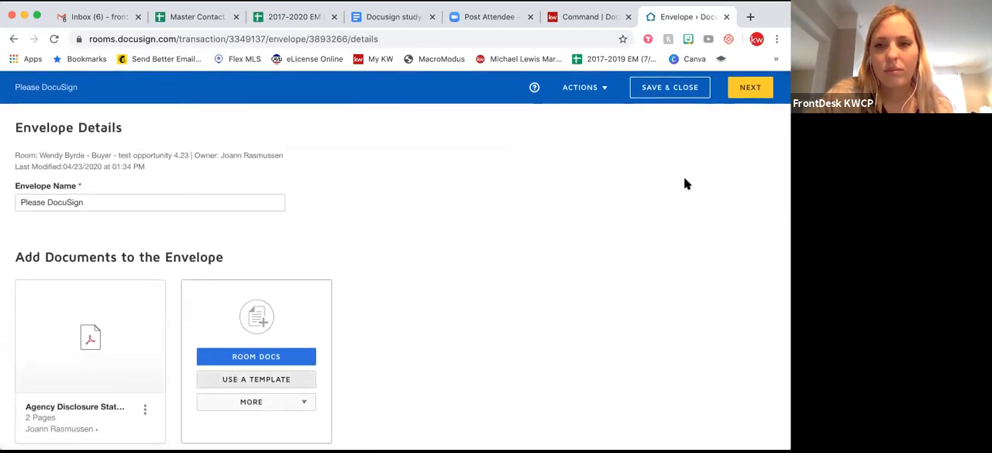
left_click(746, 88)
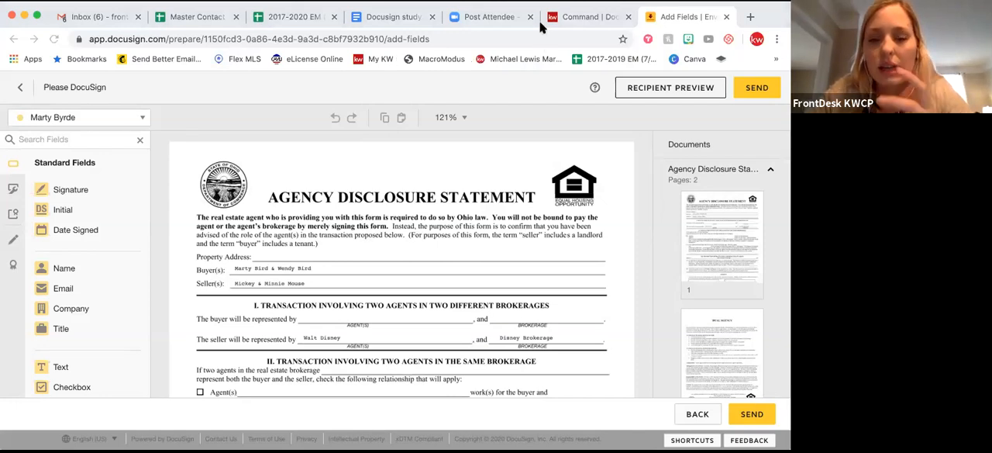
Look through both pages of the Agency Disclosure Statement for the blanks that need fields.
scroll(482, 310, "down", 1)
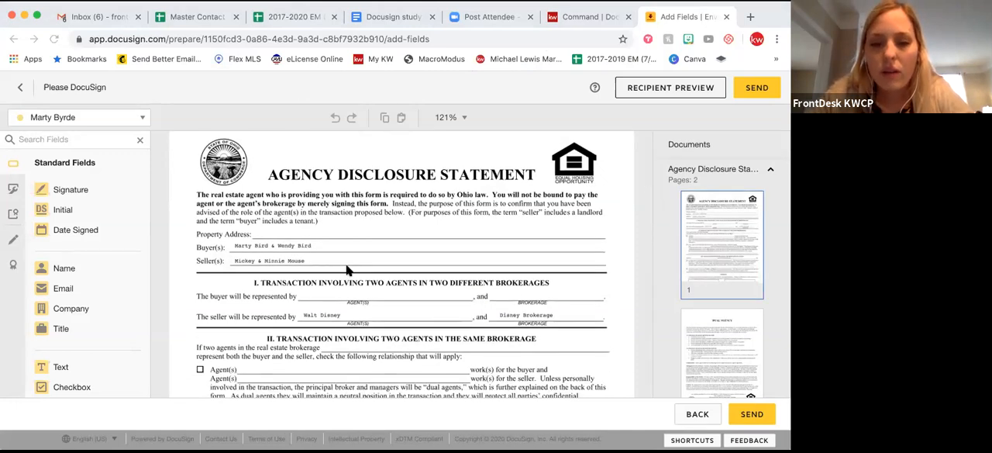
scroll(346, 264, "down", 3)
scroll(346, 264, "down", 6)
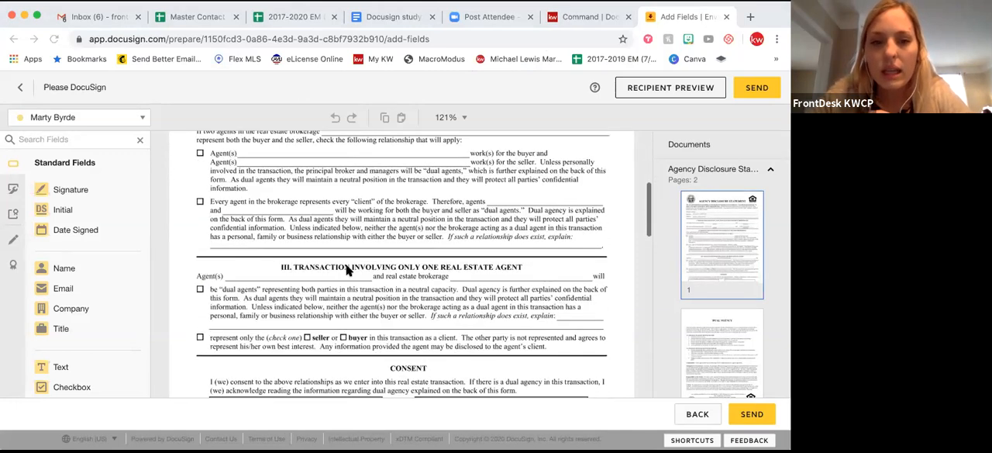
scroll(371, 260, "down", 15)
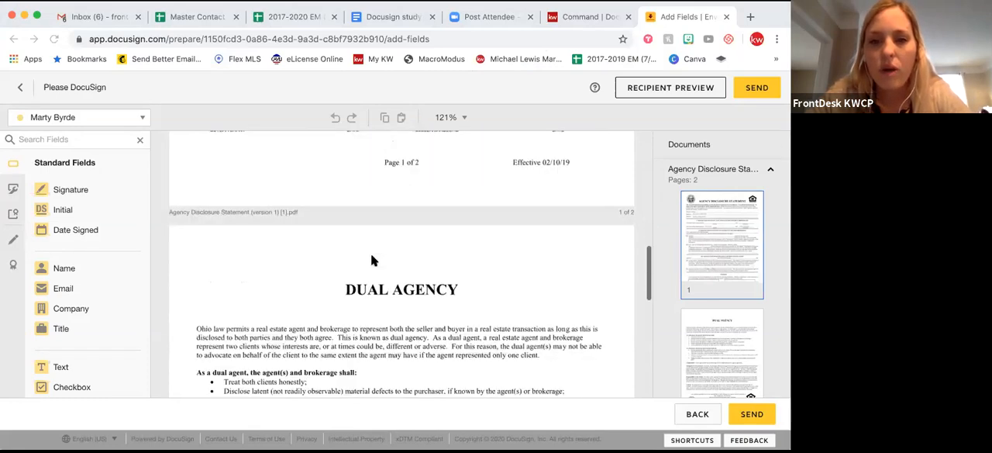
scroll(371, 261, "down", 3)
scroll(371, 260, "up", 20)
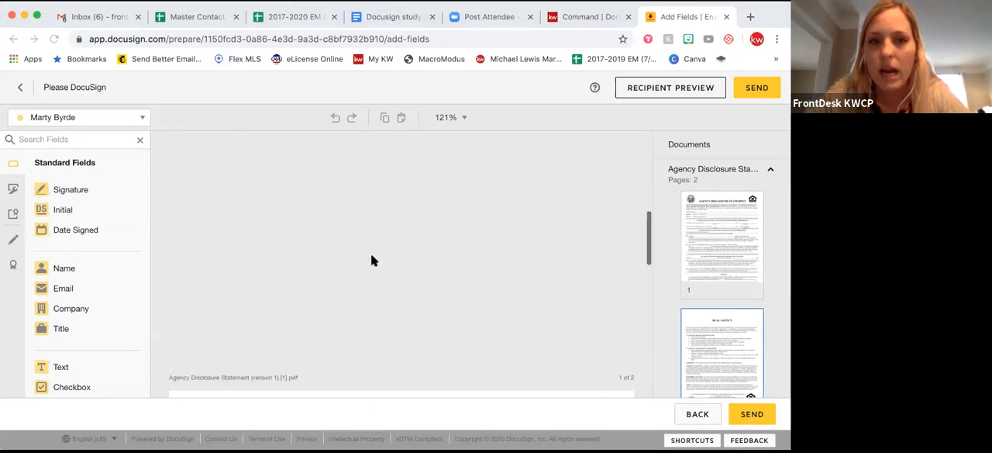
scroll(371, 260, "up", 7)
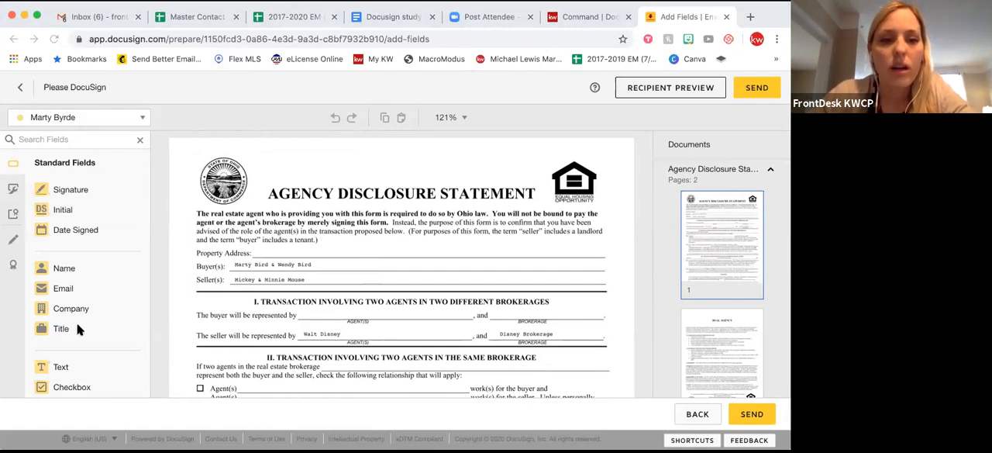
Place a Text field on the Property Address line of the disclosure and fill it with the property's street address.
scroll(77, 329, "down", 3)
scroll(77, 328, "up", 3)
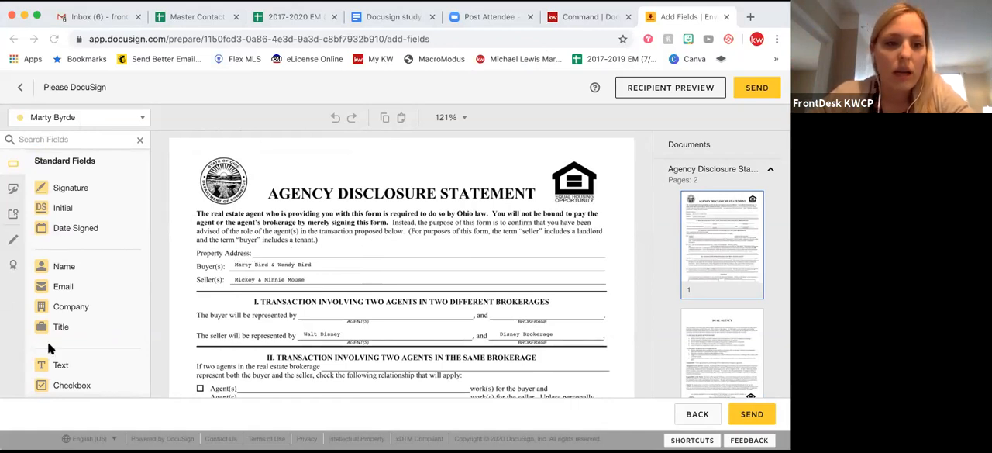
scroll(47, 341, "down", 1)
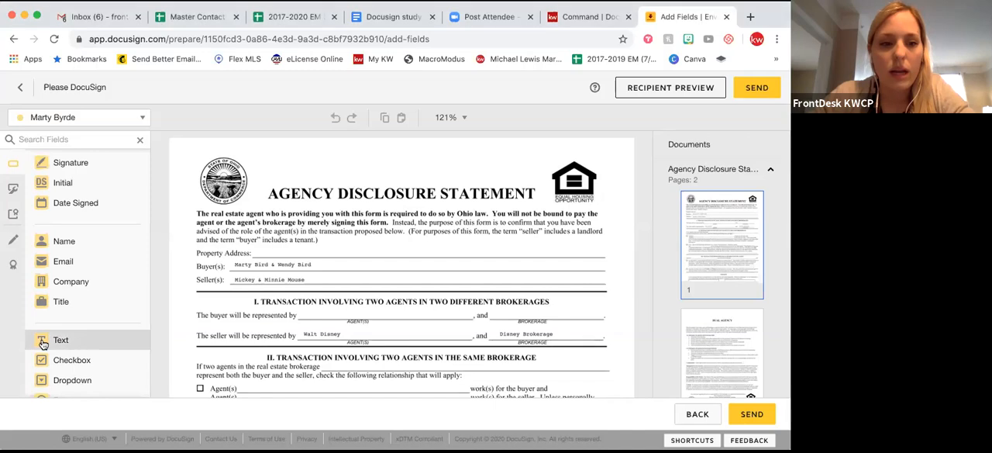
left_click_drag(43, 344, 256, 246)
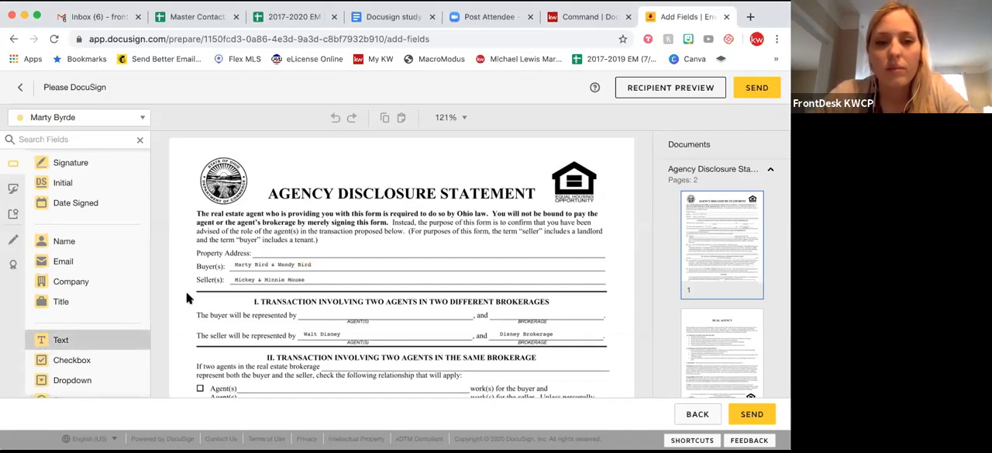
double_click(284, 249)
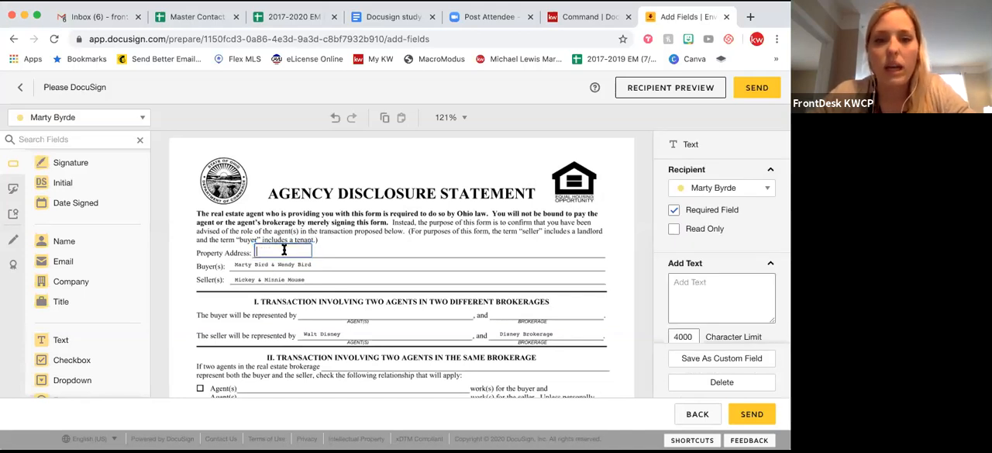
key("super+a")
type("Brid")
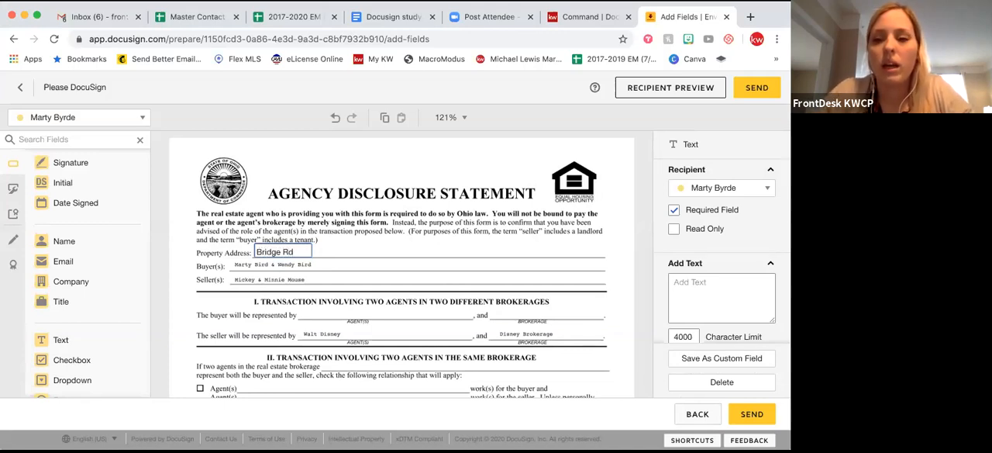
left_click(379, 272)
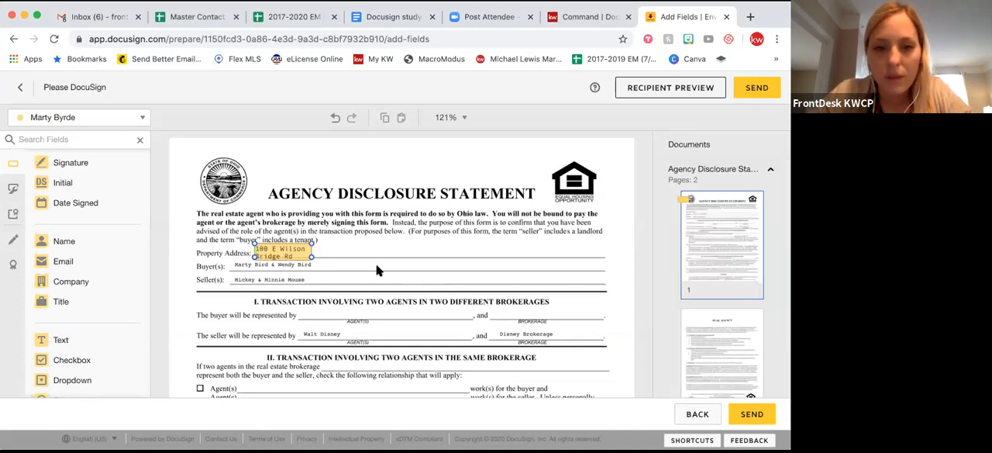
left_click(279, 256)
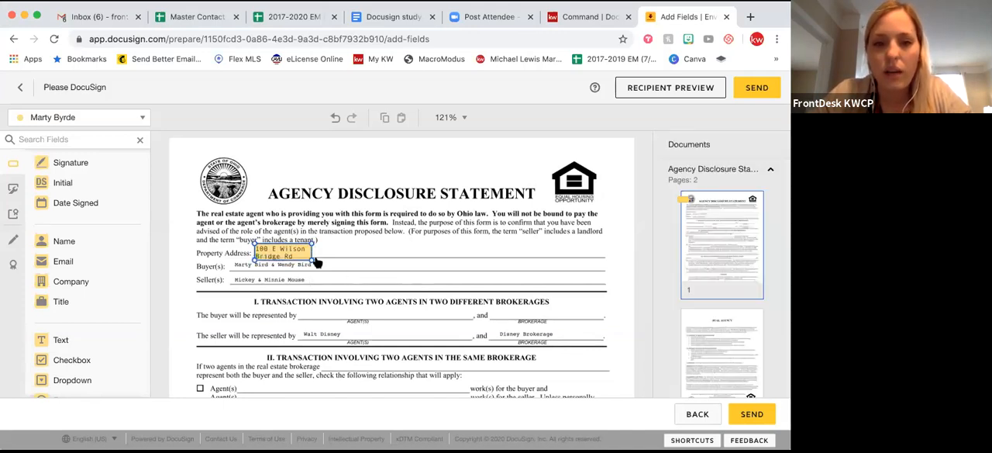
Widen the property address field so its text fits on one line, and set it on the Property Address blank.
left_click_drag(373, 260, 409, 256)
left_click(445, 251)
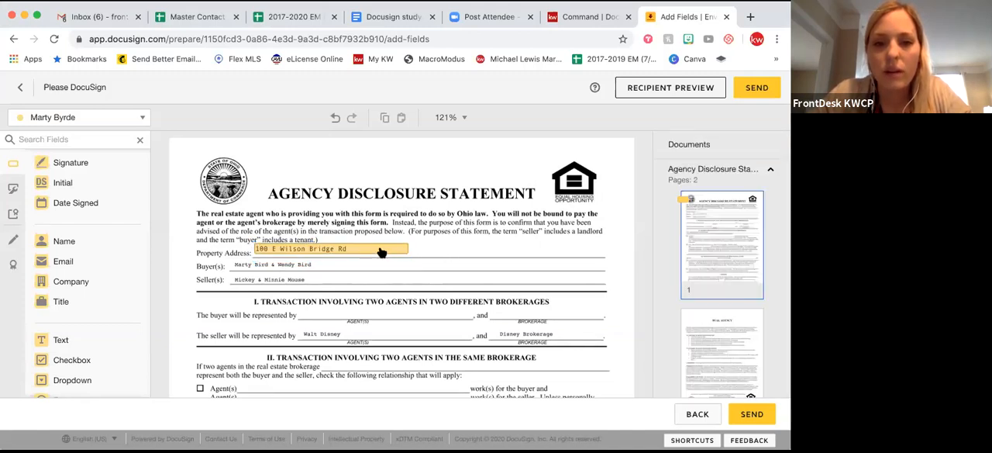
left_click_drag(382, 252, 377, 257)
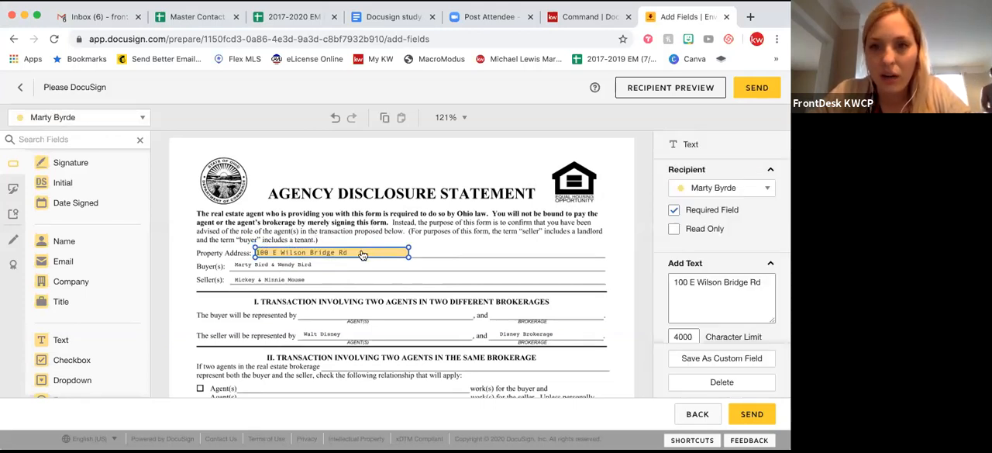
Make the property address field read-only and no longer required.
left_click(673, 212)
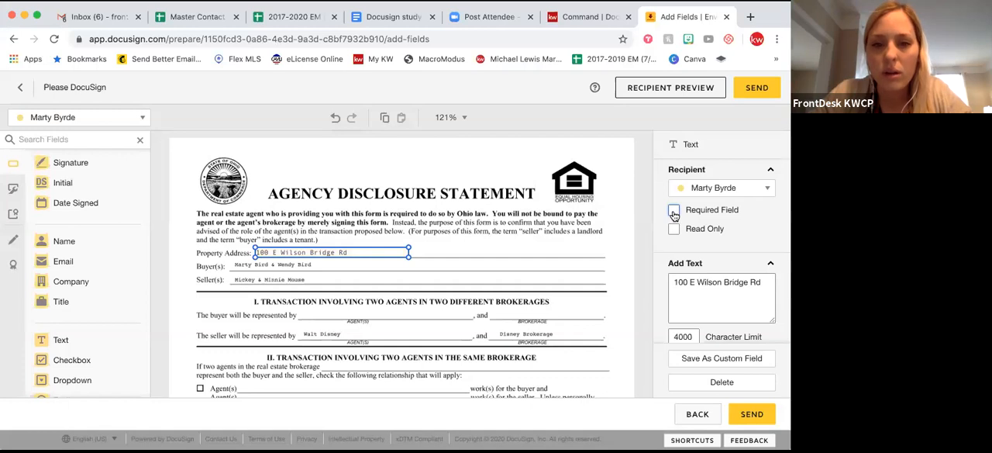
left_click(520, 248)
left_click(404, 256)
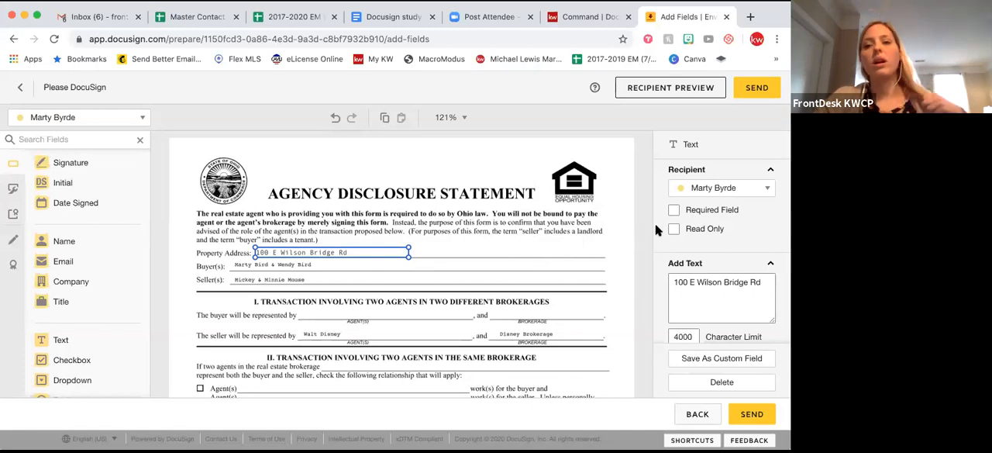
left_click(674, 229)
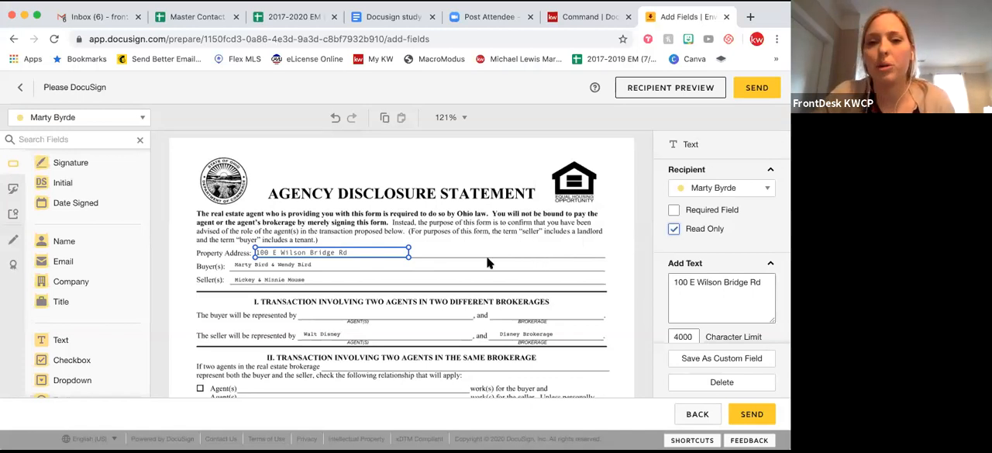
left_click(482, 252)
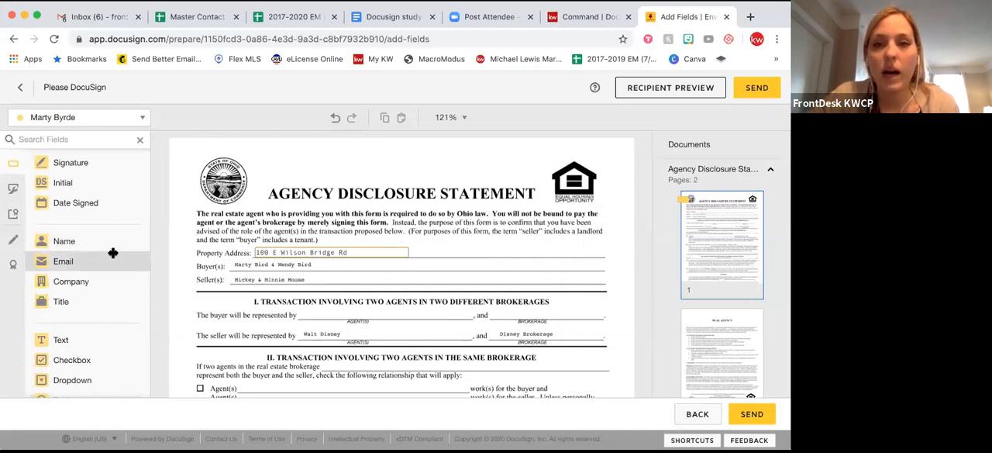
Strike through the pre-printed names on the Buyer(s) line with a line markup spanning their full length.
left_click(11, 243)
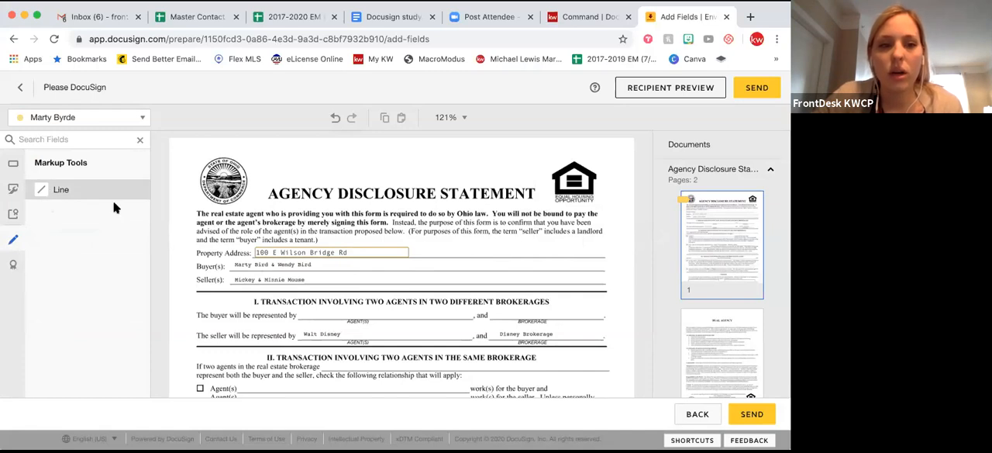
left_click(46, 190)
left_click(234, 266)
left_click(235, 268)
left_click(350, 280)
left_click(308, 265)
mouse_move(312, 265)
left_mouse_down()
mouse_move(449, 266)
mouse_move(315, 265)
left_mouse_up()
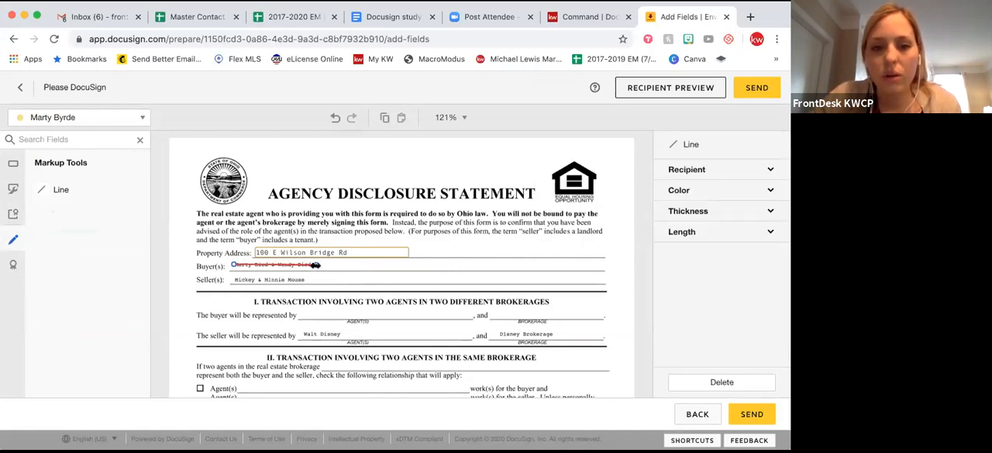
Add a Text field beside the struck-out names, enter both buyers' full names, and widen it to one line.
left_click(14, 166)
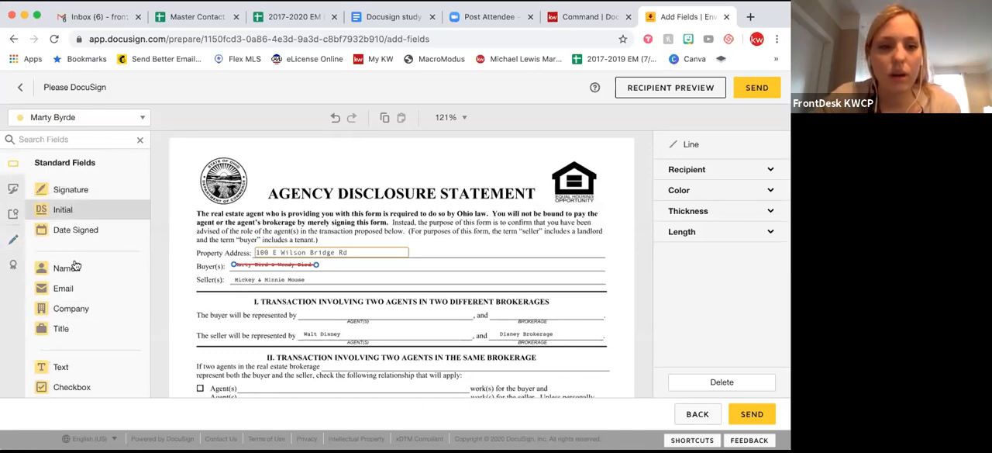
left_click_drag(62, 367, 332, 264)
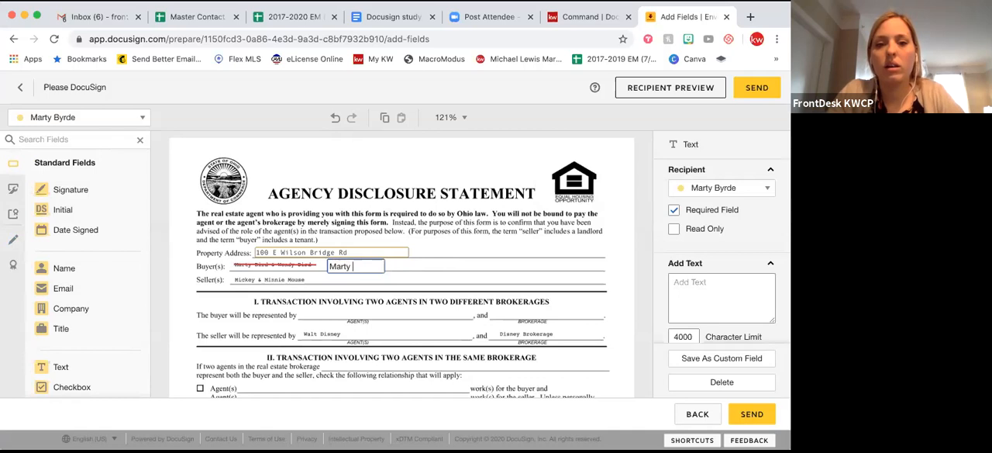
type("Marty Byrde and ")
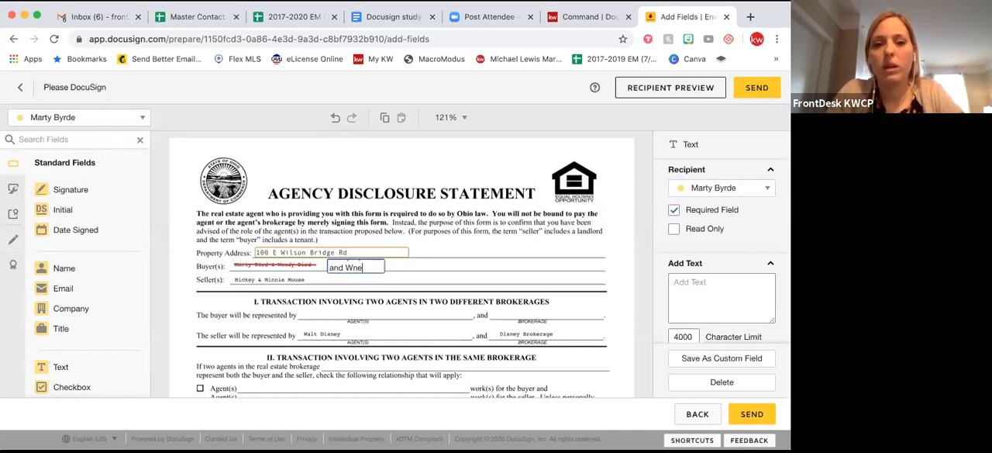
type("Wendy Byrde")
left_click(355, 272)
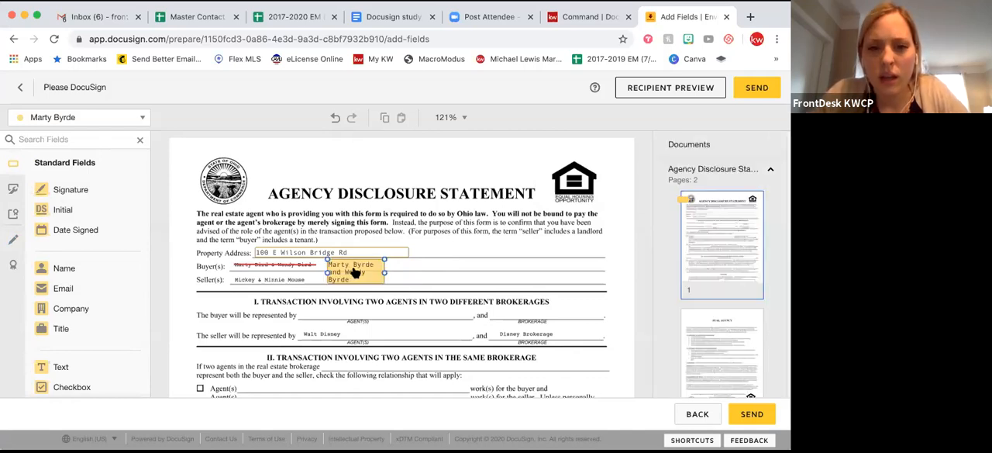
left_click_drag(385, 283, 502, 269)
left_click(424, 311)
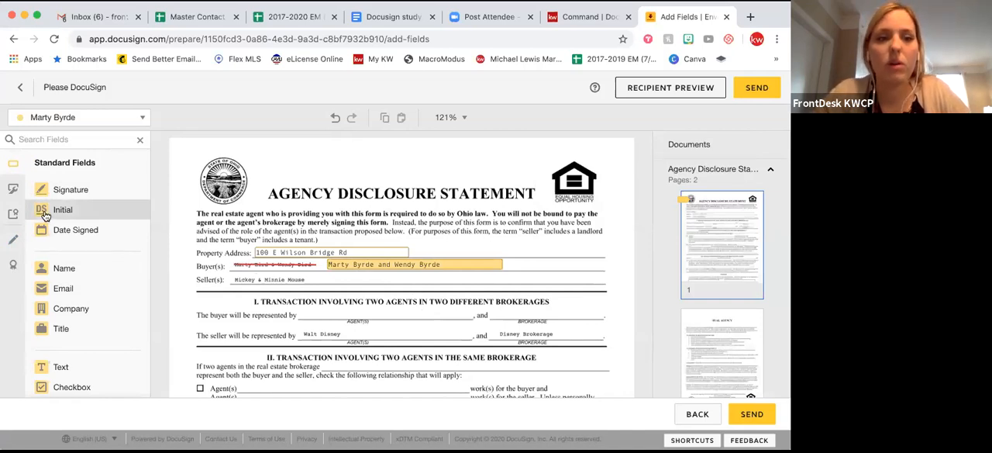
Add a small Initial field for the first buyer near the end of the Buyer(s) line, and make the replacement names field read-only.
left_click_drag(45, 216, 546, 253)
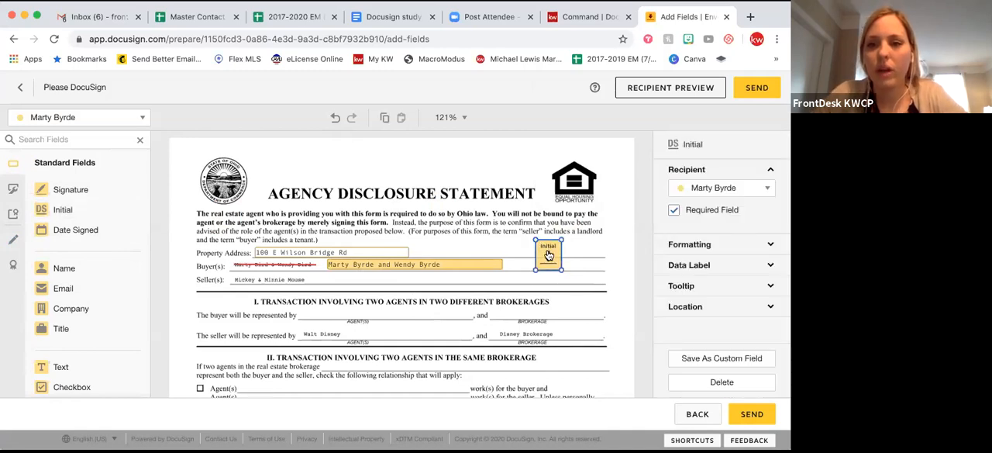
left_click_drag(561, 241, 540, 264)
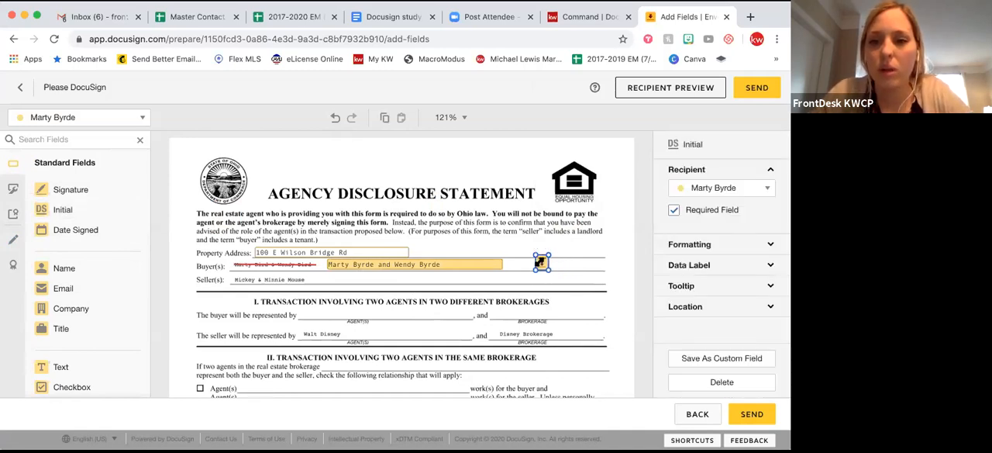
left_click(554, 264)
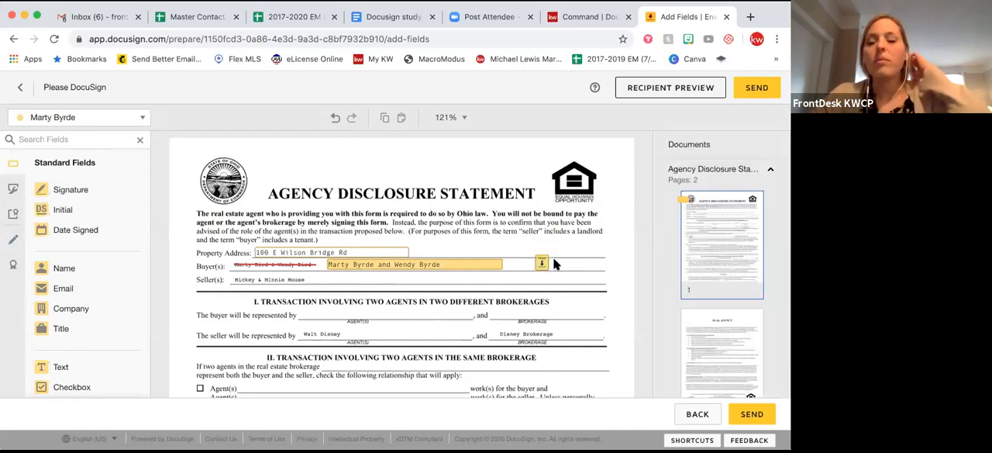
left_click(434, 268)
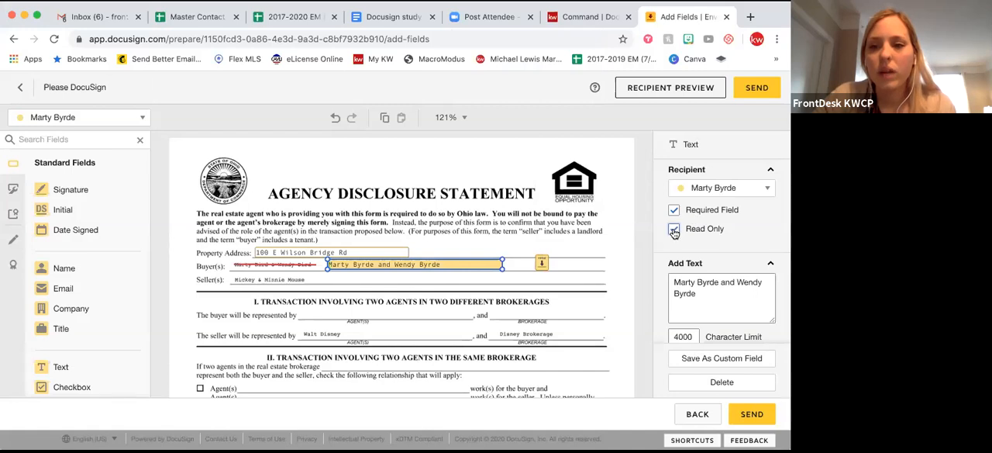
left_click(594, 284)
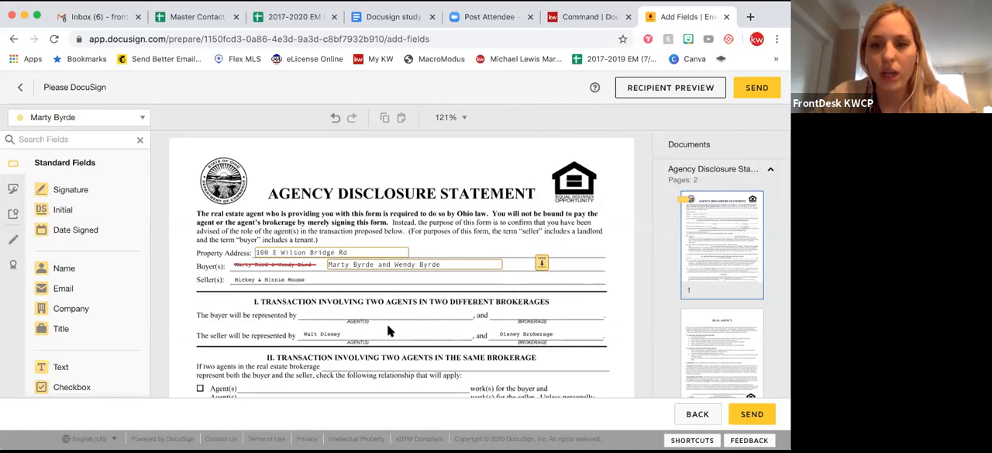
Place a reduced Signature field and a Date Signed field for the first buyer on the first Buyer/Tenant line under Consent.
scroll(335, 326, "down", 5)
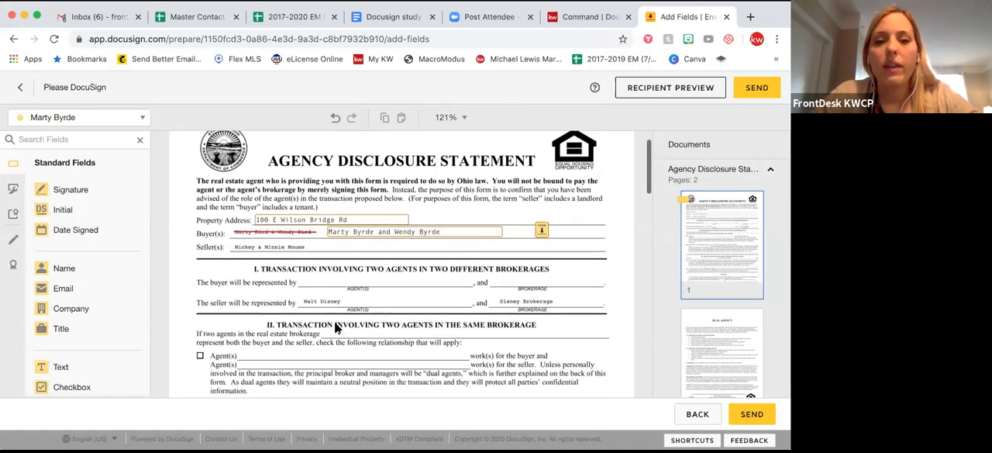
scroll(335, 326, "down", 3)
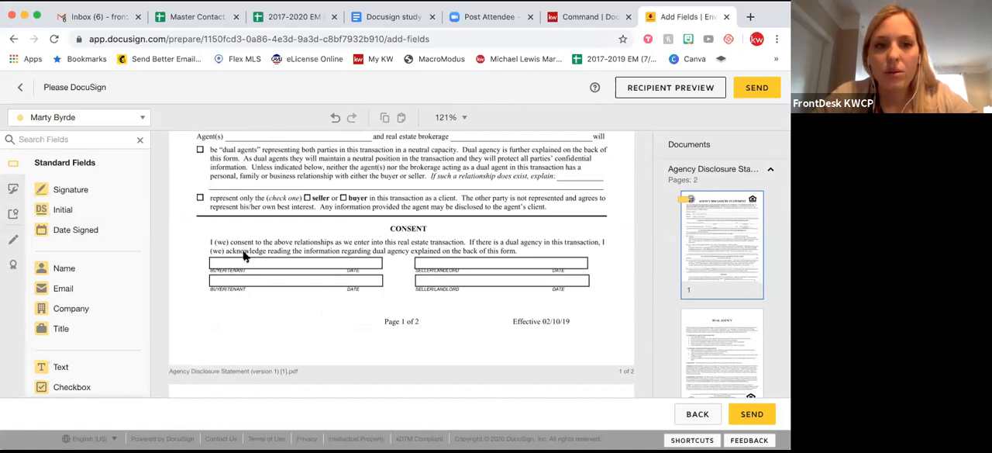
left_click(44, 196)
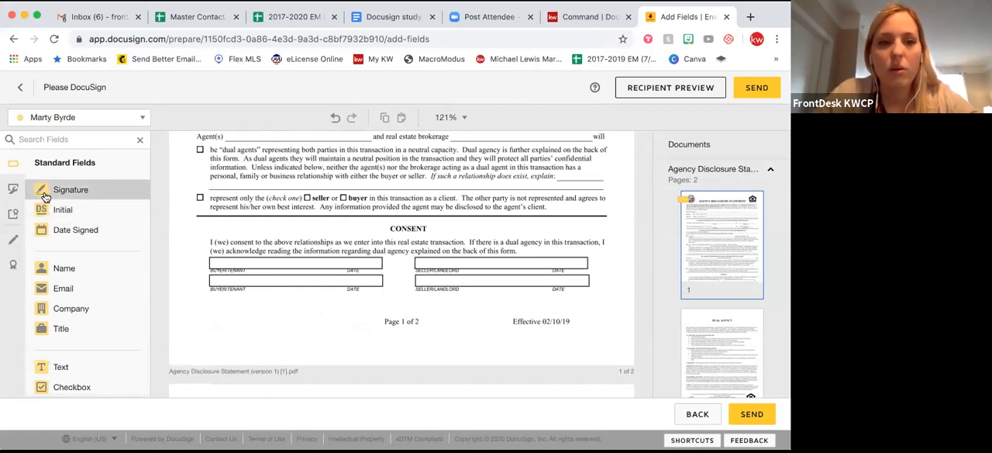
left_click(211, 246)
left_click(240, 257)
left_click(253, 242)
left_click(245, 255)
left_click_drag(250, 242, 225, 268)
left_click(261, 262)
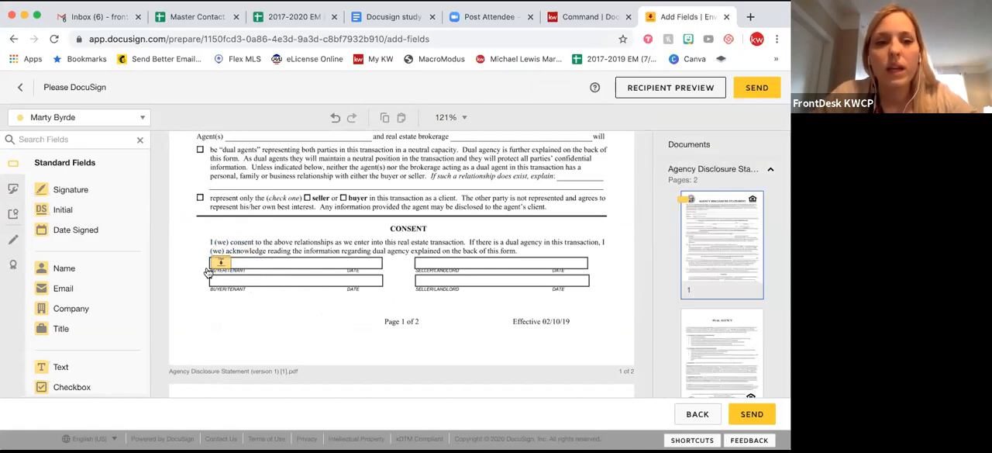
left_click_drag(53, 235, 333, 262)
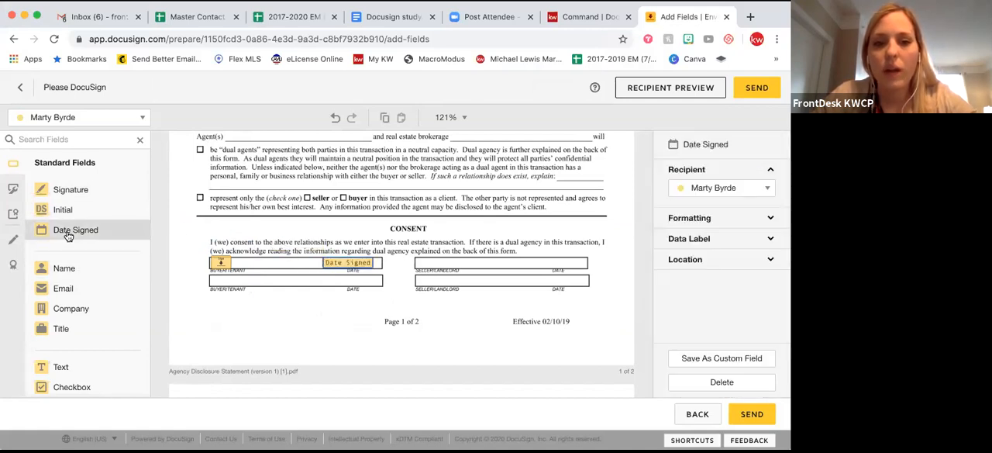
Switch the recipient to the second buyer and place Signature and Date Signed fields on the second Buyer/Tenant line.
left_click(65, 119)
left_click(62, 159)
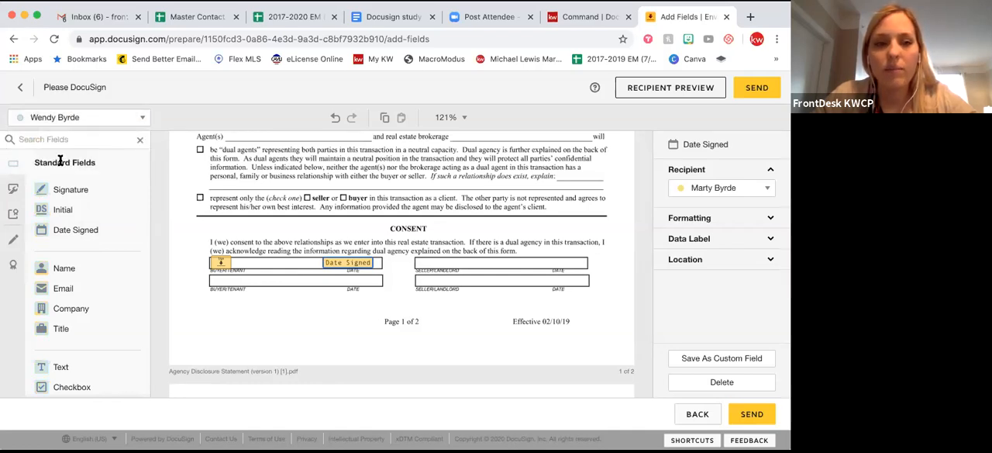
mouse_move(46, 194)
left_mouse_down()
mouse_move(136, 208)
mouse_move(203, 256)
mouse_move(213, 276)
left_mouse_up()
mouse_move(64, 230)
left_mouse_down()
mouse_move(322, 265)
mouse_move(326, 278)
left_mouse_up()
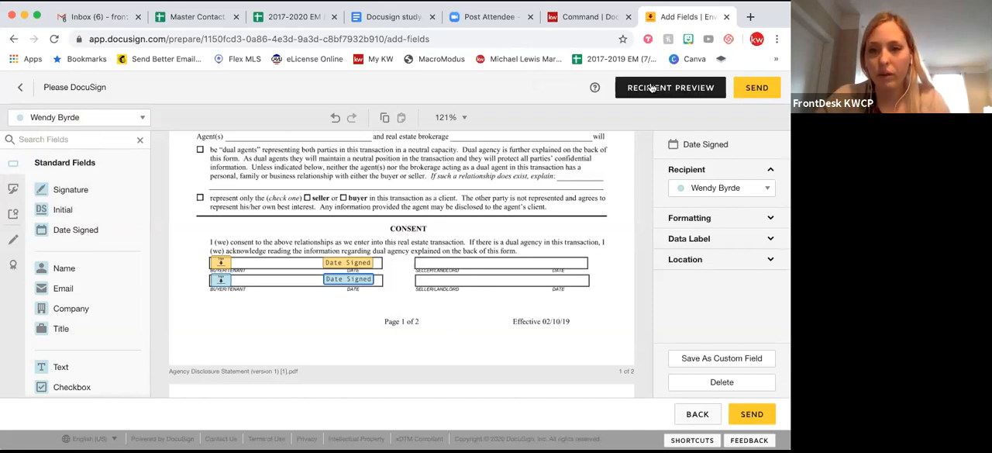
Send the Please DocuSign envelope to the buyers, and look over the room's documents.
left_click(756, 88)
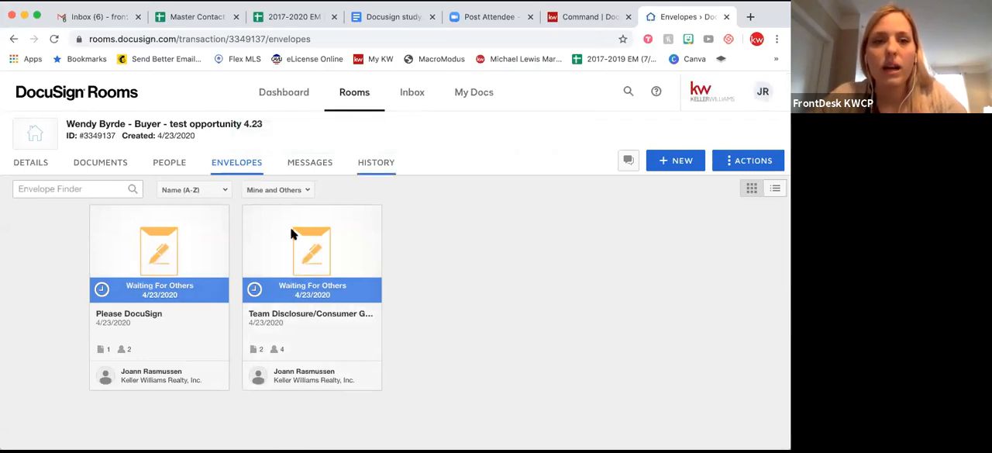
left_click(111, 171)
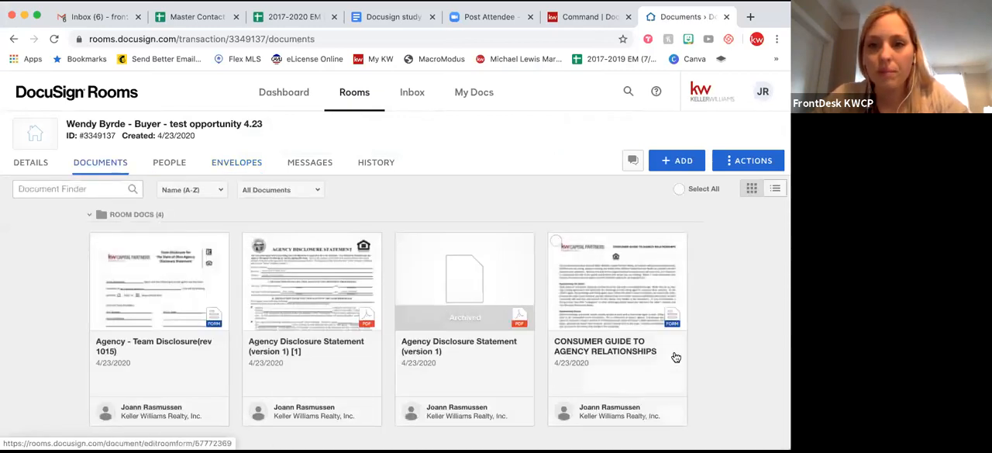
scroll(708, 335, "down", 4)
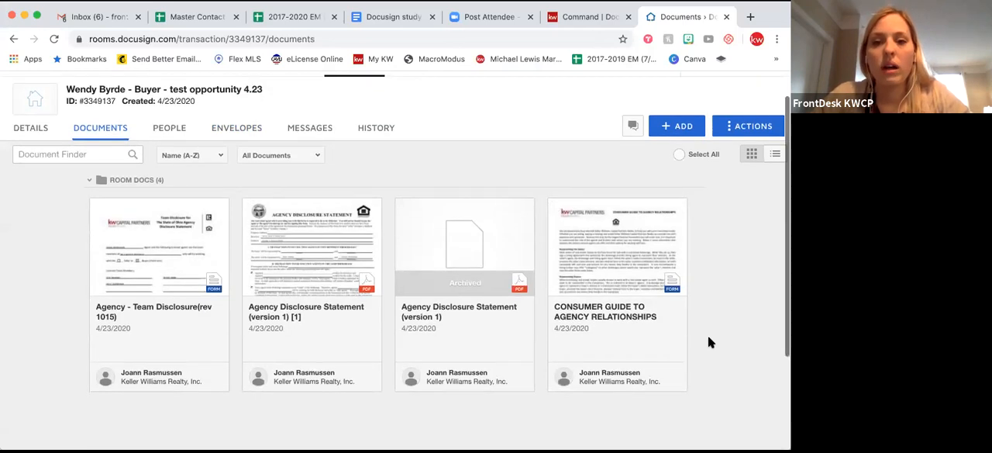
scroll(490, 94, "up", 4)
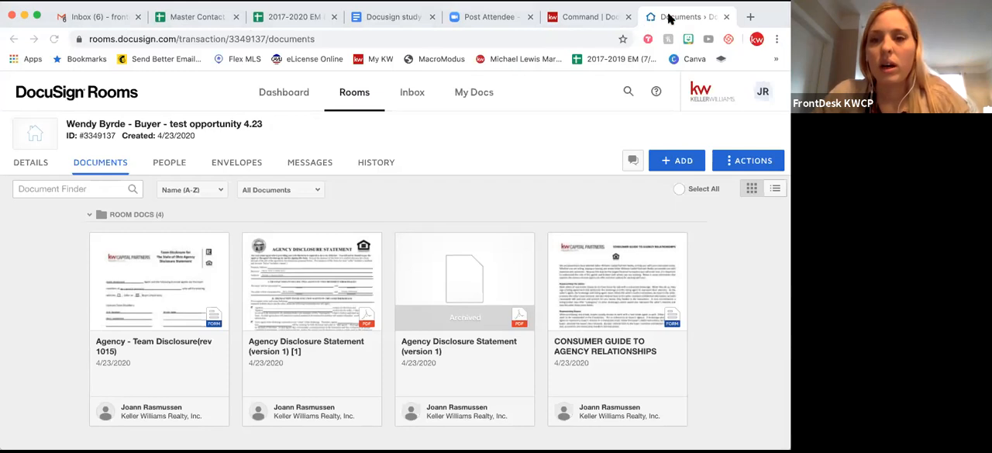
Switch to the buyer opportunity in KW Command and open its Under Contract document checklist.
left_click(618, 17)
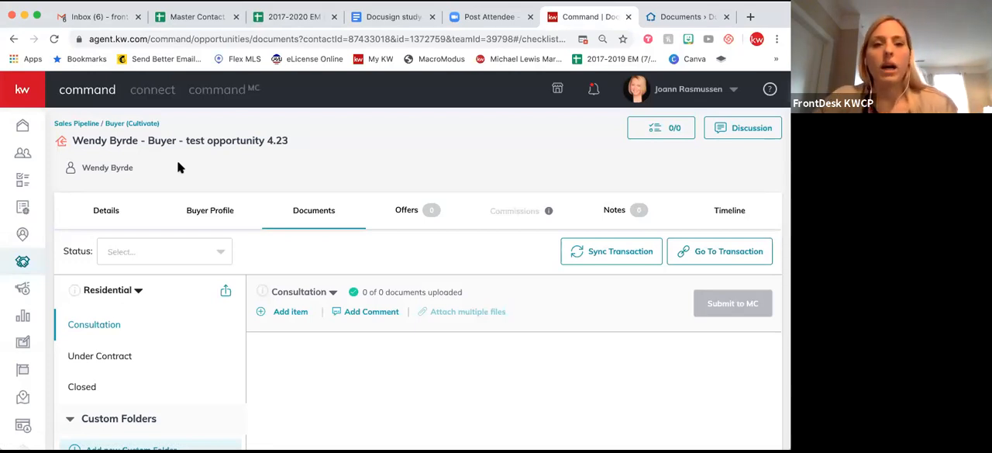
scroll(178, 323, "down", 1)
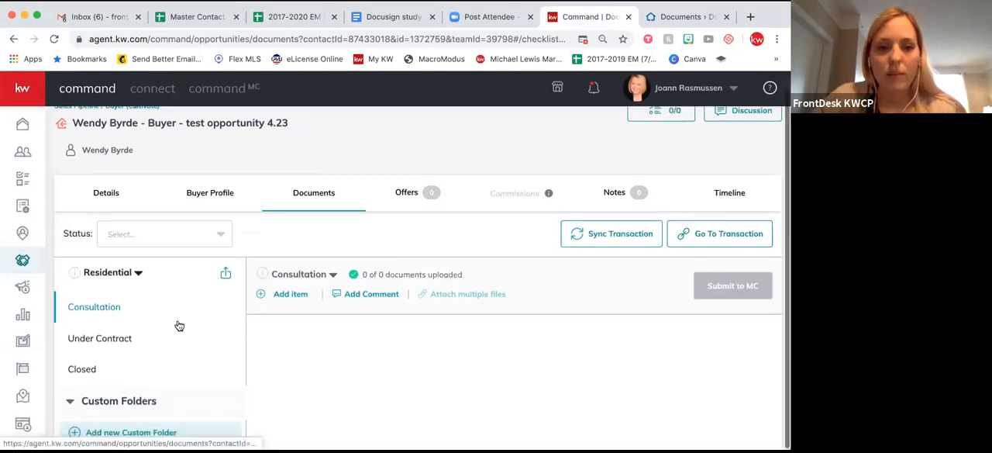
left_click(90, 350)
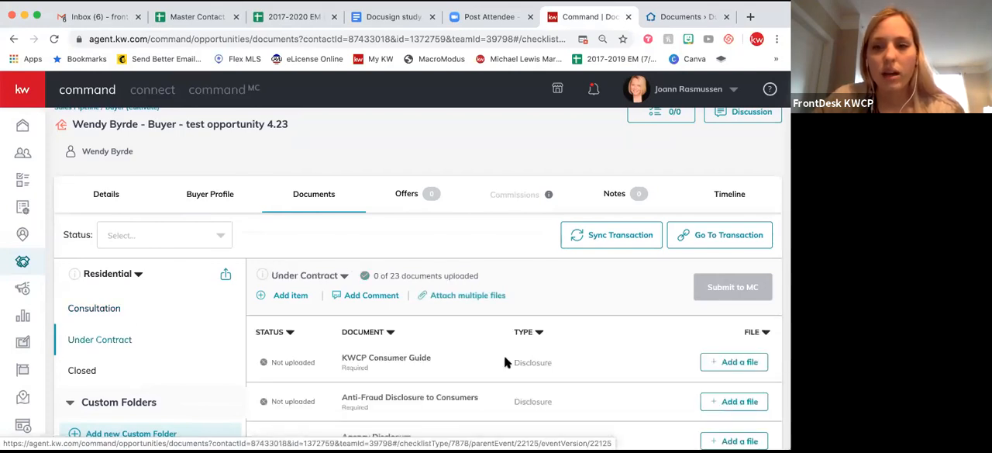
scroll(504, 361, "down", 2)
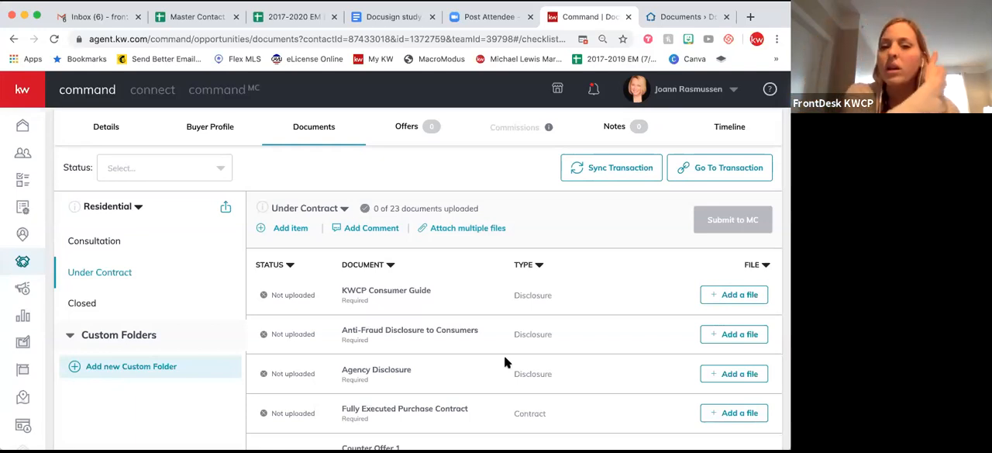
Start attaching multiple files from DocuSign and choose CONSUMER GUIDE TO AGENCY RELATIONSHIPS.pdf for the KWCP Consumer Guide item.
left_click(458, 229)
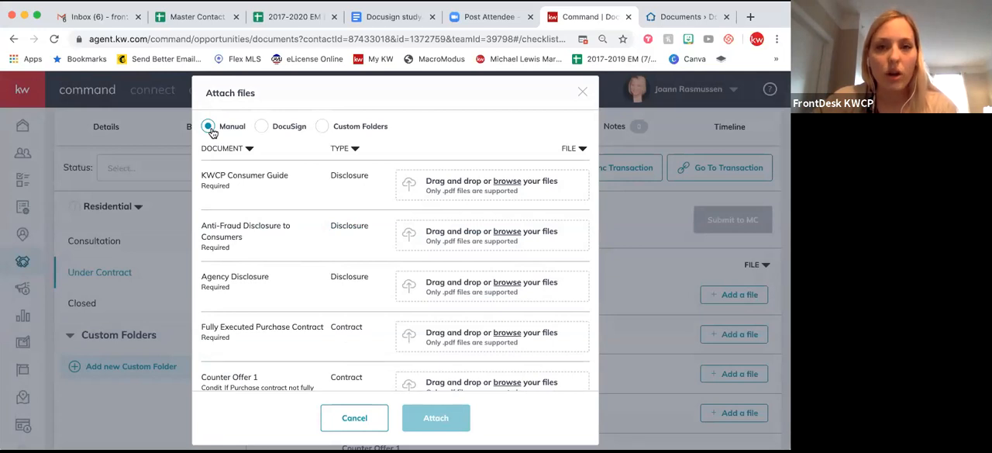
left_click(263, 128)
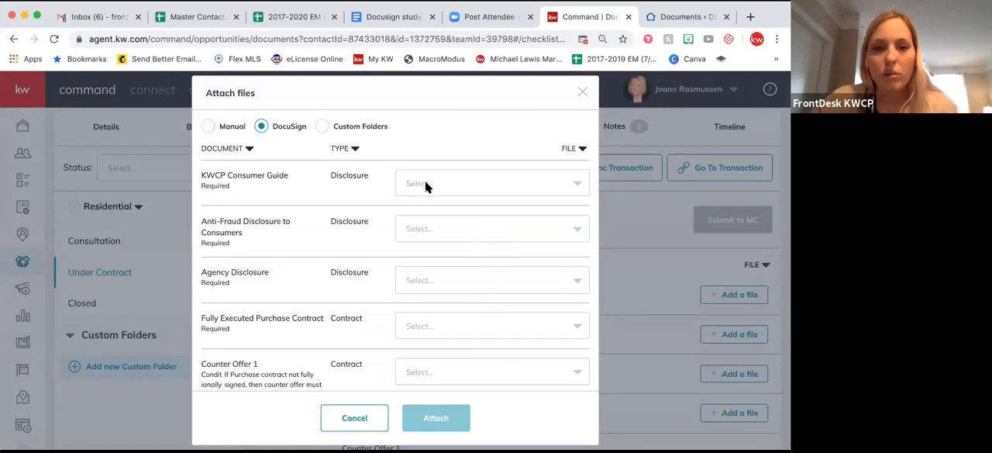
left_click(579, 186)
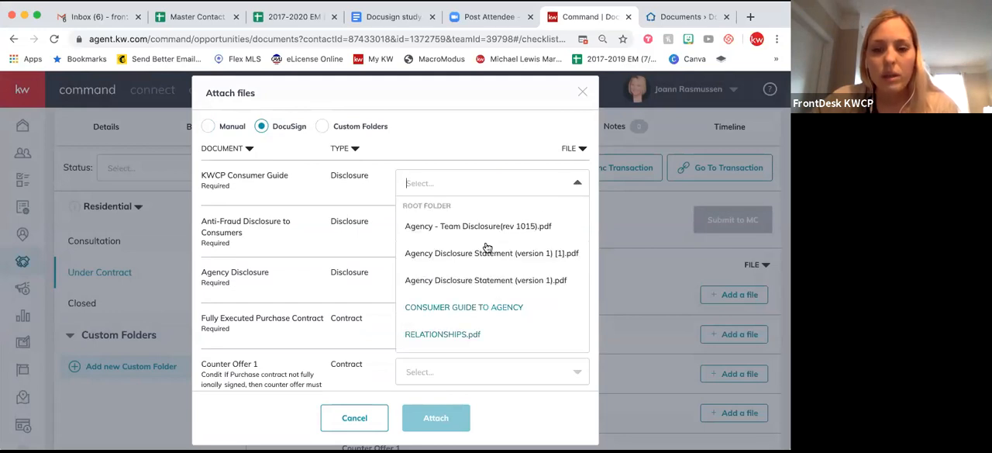
scroll(483, 345, "down", 1)
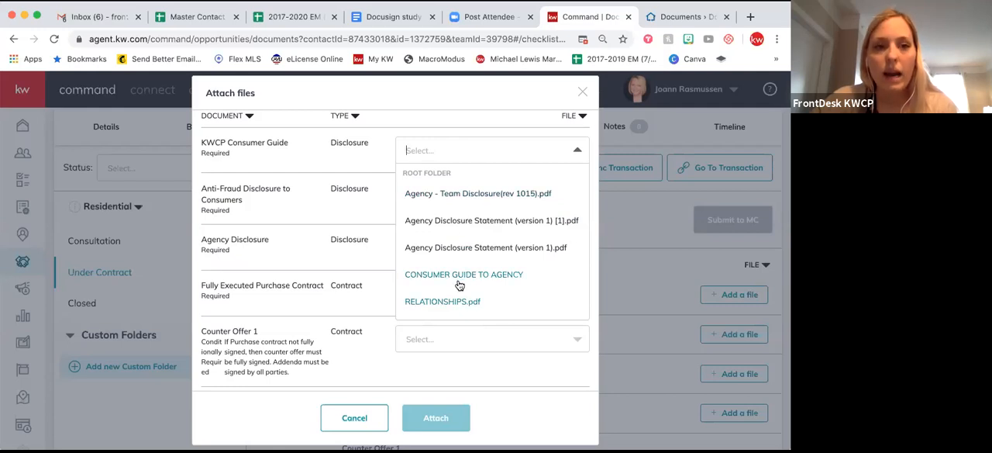
scroll(459, 285, "up", 1)
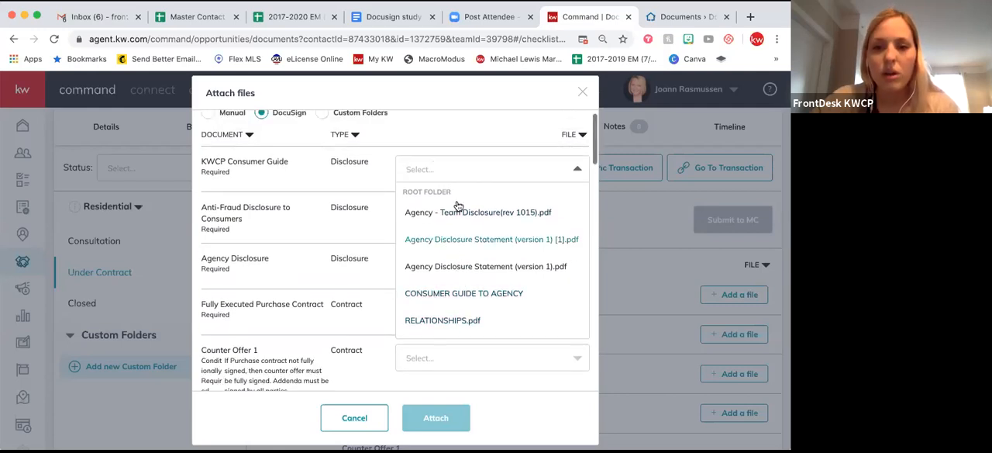
left_click(448, 307)
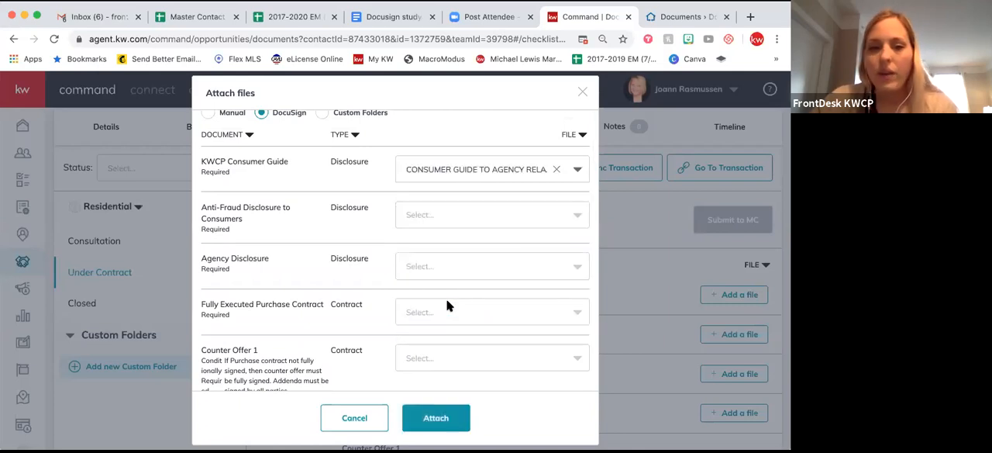
Choose Agency - Team Disclosure(rev 1015).pdf for the Team Disclosure item and attach the selected files to the checklist.
scroll(389, 324, "down", 3)
scroll(389, 324, "down", 3)
left_click(431, 319)
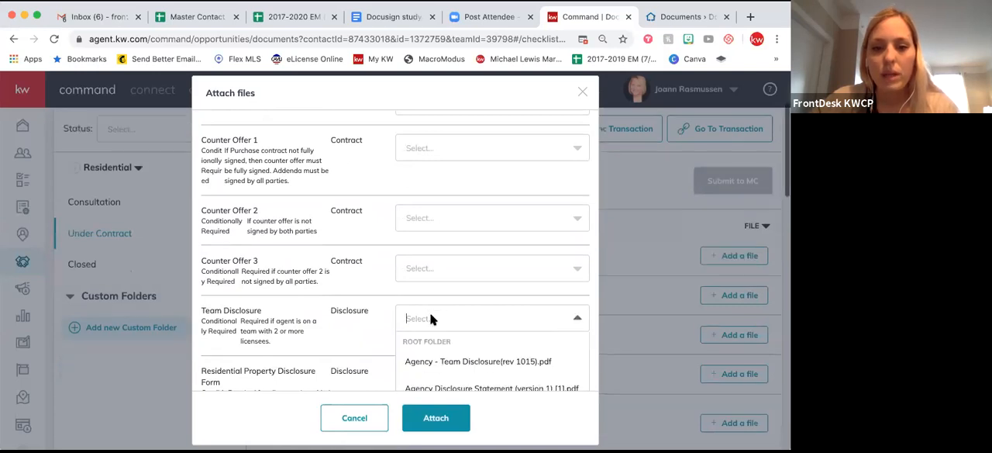
scroll(432, 319, "down", 1)
left_click(473, 308)
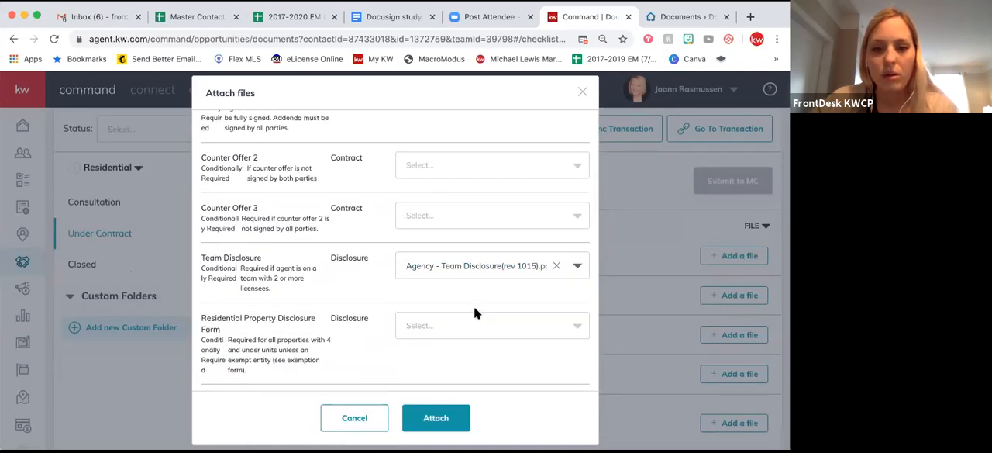
left_click(432, 419)
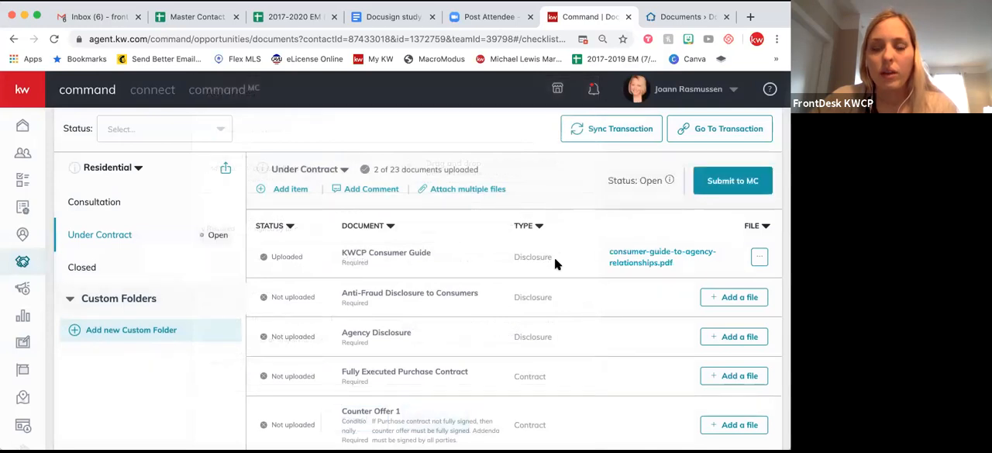
Assign the DocuSign file Agency Disclosure Statement (version 1) [1].pdf to the Agency Disclosure item of the Under Contract checklist.
scroll(491, 345, "up", 1)
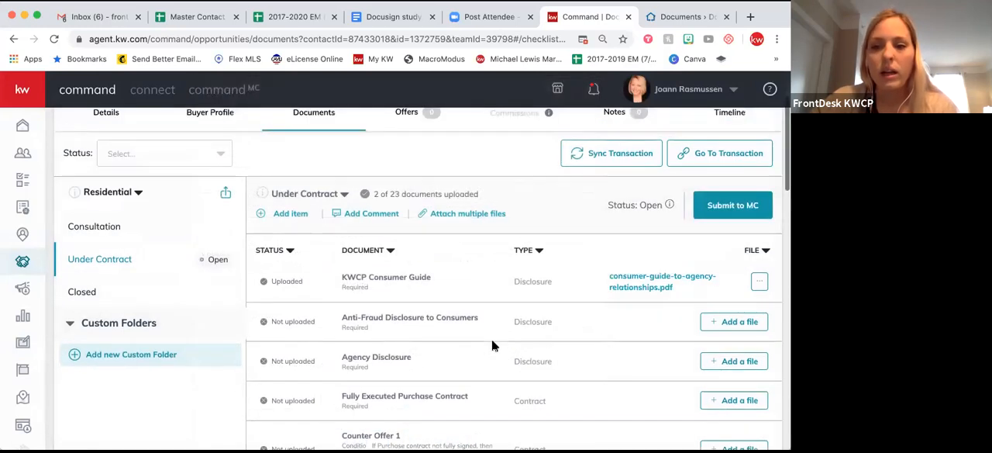
scroll(491, 344, "down", 3)
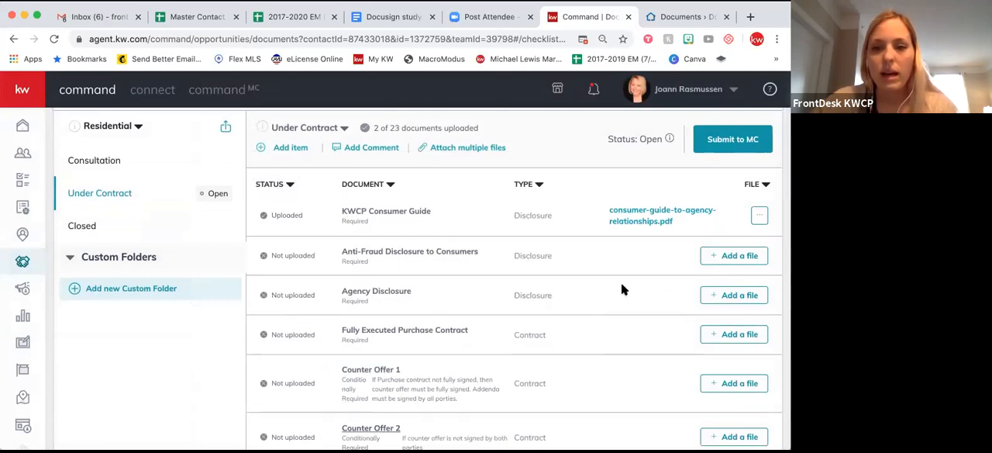
left_click(729, 296)
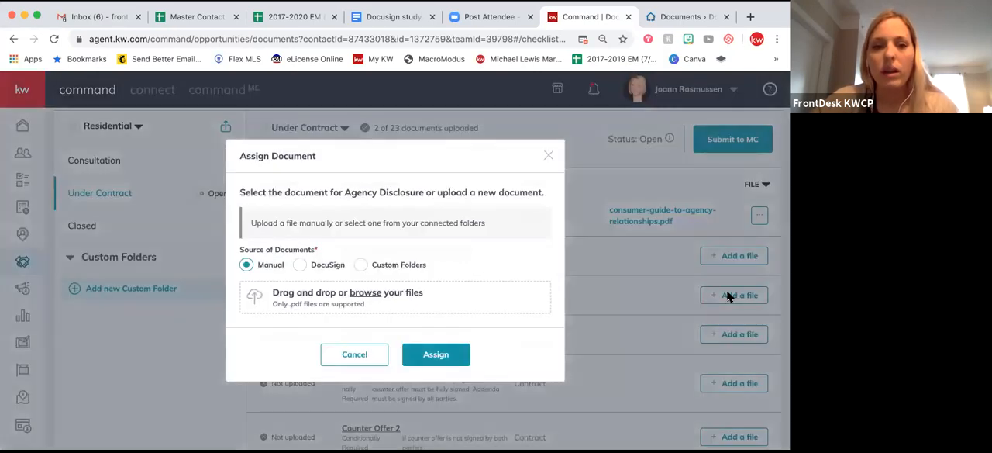
left_click(300, 266)
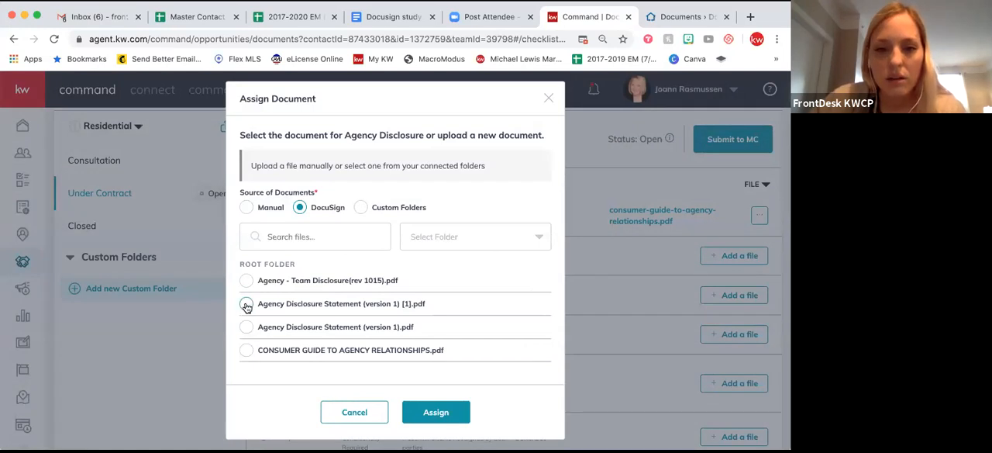
left_click(246, 305)
left_click(419, 410)
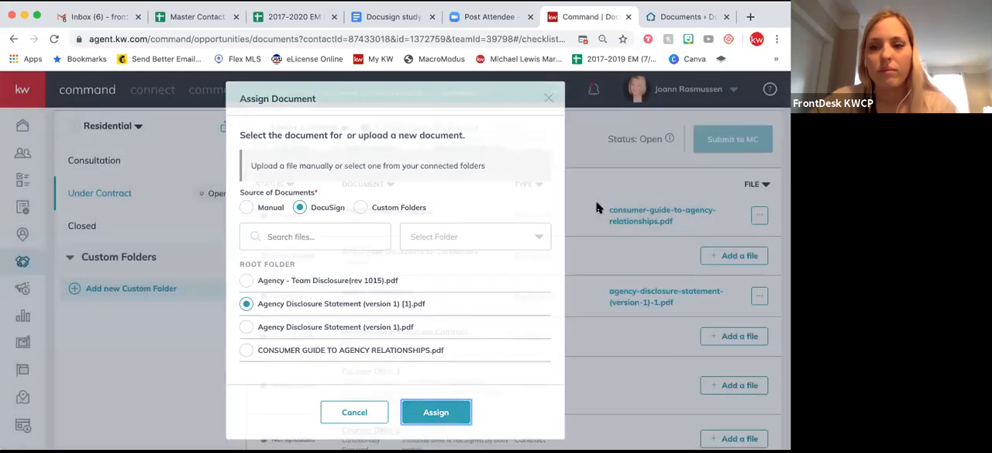
scroll(597, 208, "up", 3)
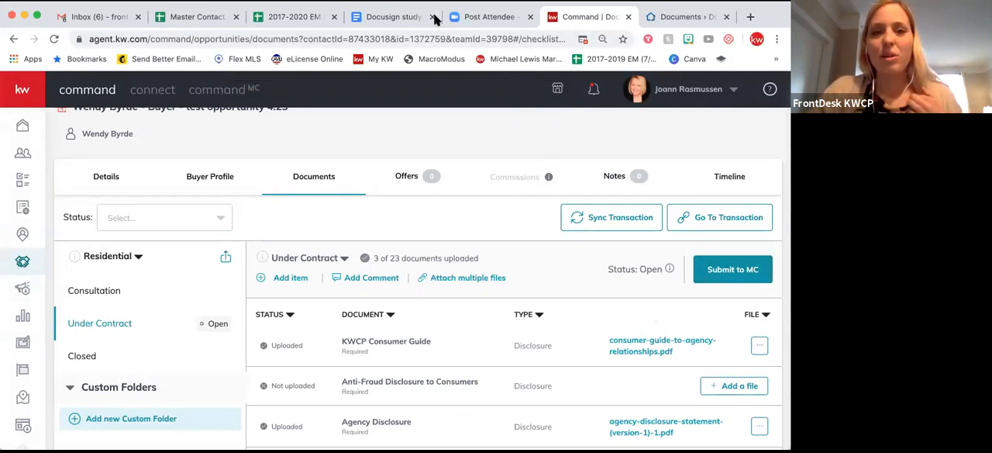
Switch to the DocuSign Rooms documents and open the archived Agency Disclosure Statement (version 1).
left_click(584, 27)
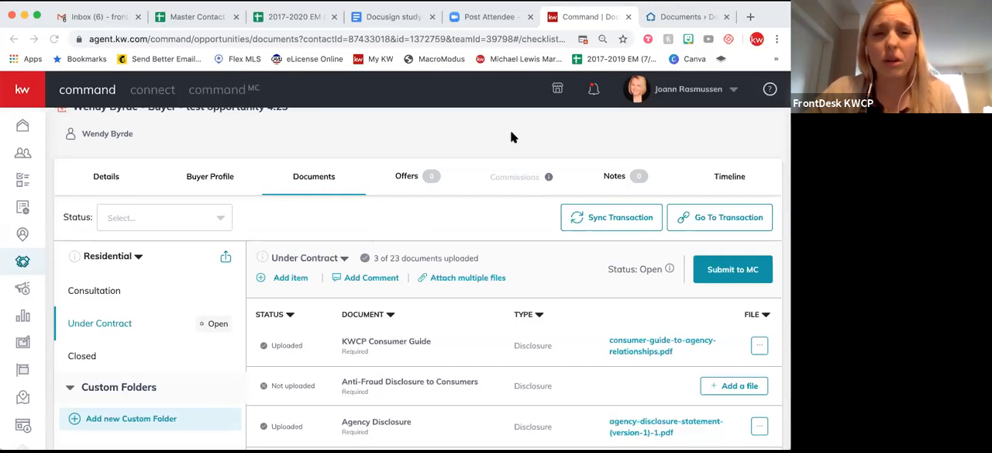
left_click(667, 19)
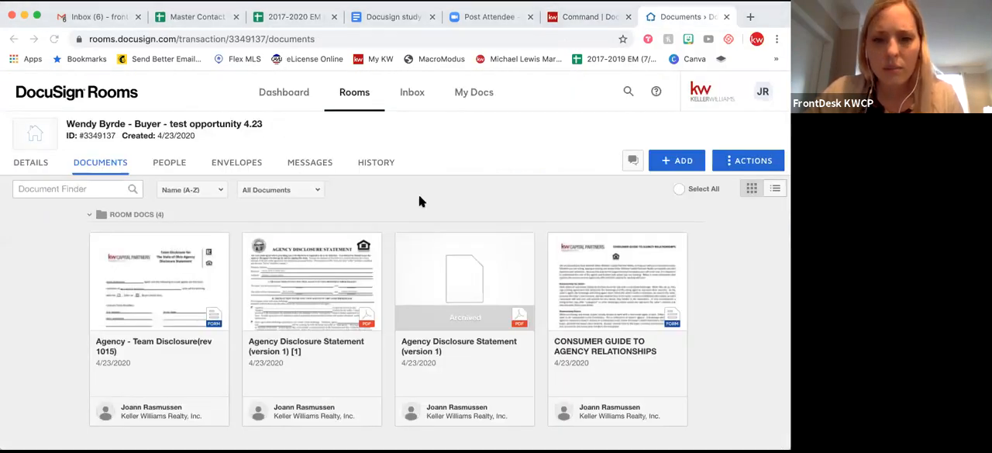
left_click(404, 241)
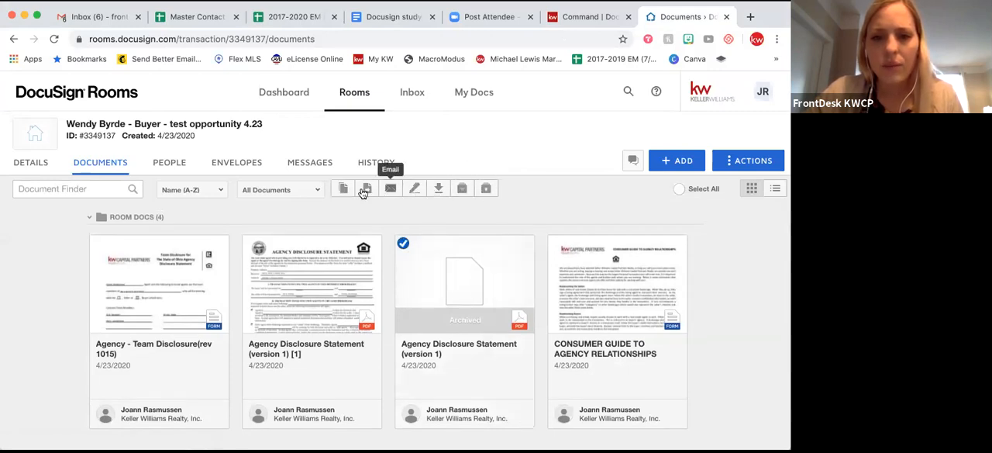
left_click(444, 348)
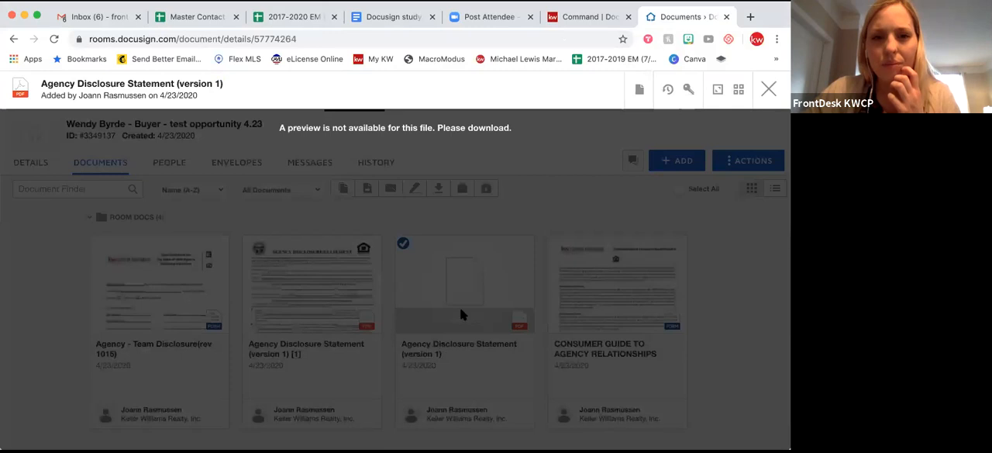
Rename the archived document as ARCHIVED - Agency Disclosure Statement (version 1) and close its preview.
left_click(642, 91)
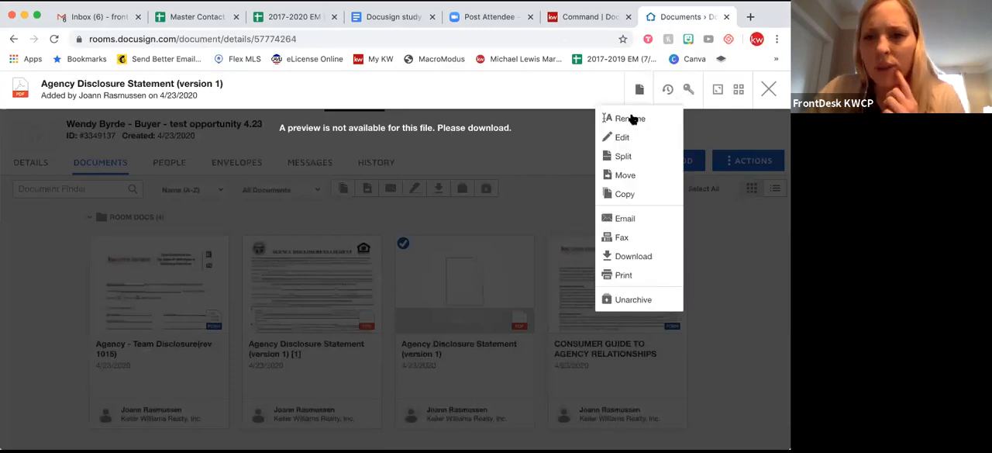
left_click(634, 116)
type("ARCHIV")
type("ED - Agency Disclosure Statement  (version 1")
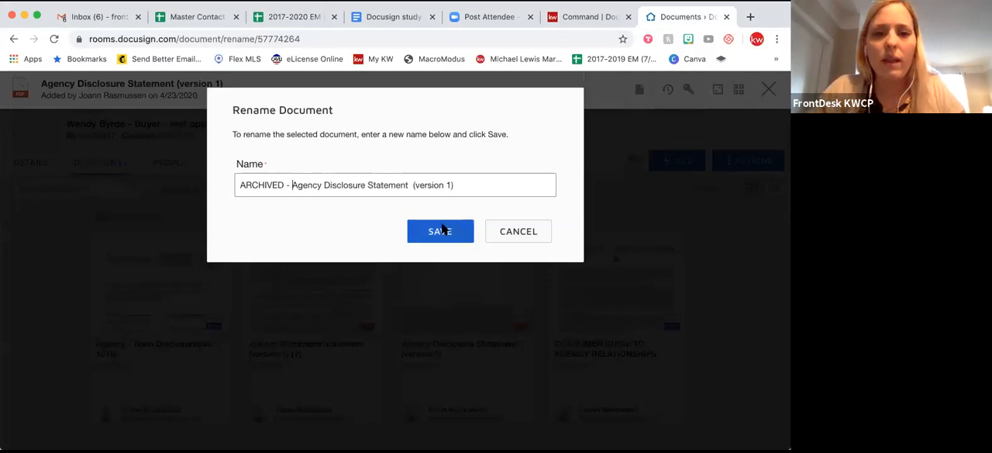
left_click(442, 227)
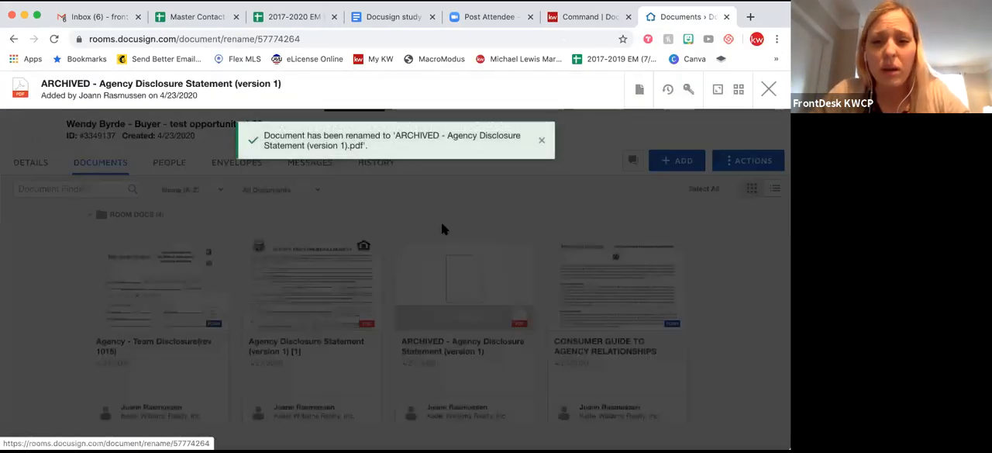
left_click(540, 143)
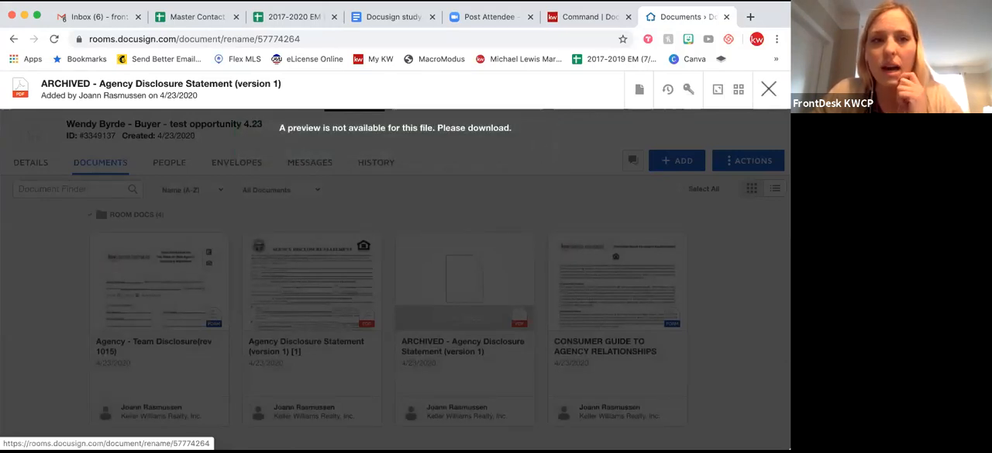
left_click(768, 90)
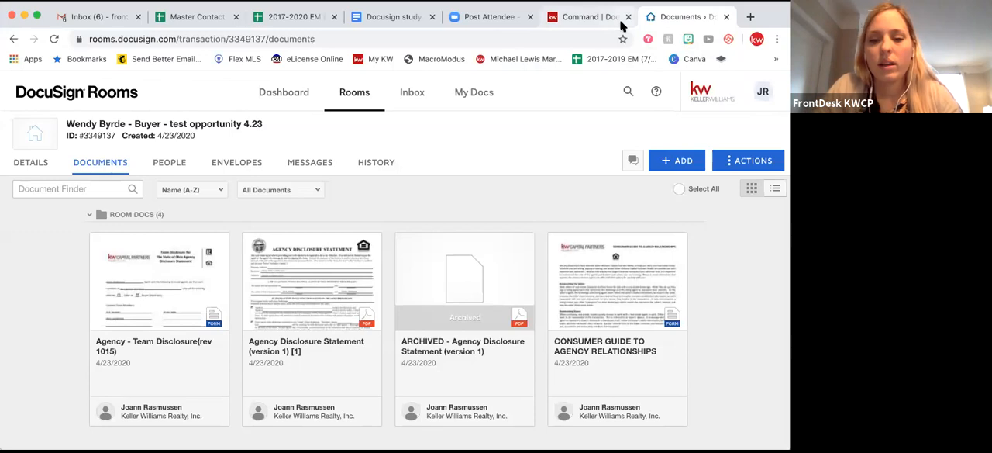
Switch to the Docusign study guide in Google Docs and look over its overview resources, start-to-finish steps and other Docusign tips.
key("ctrl+shift+Tab")
key("ctrl+shift+Tab")
key("ctrl+shift+Tab")
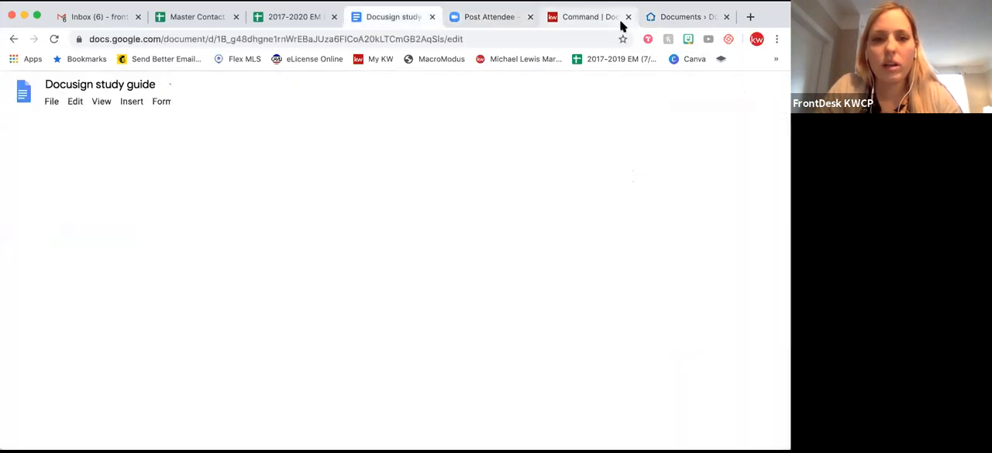
scroll(615, 265, "up", 15)
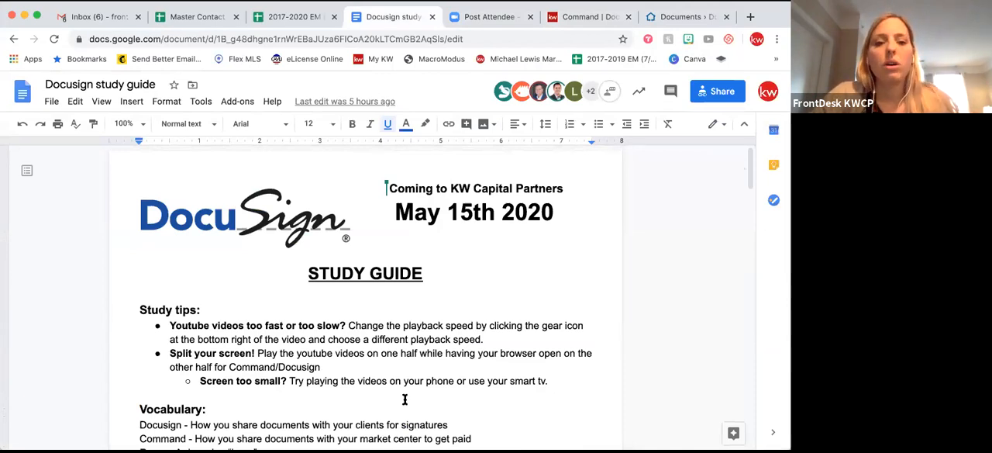
scroll(405, 399, "down", 4)
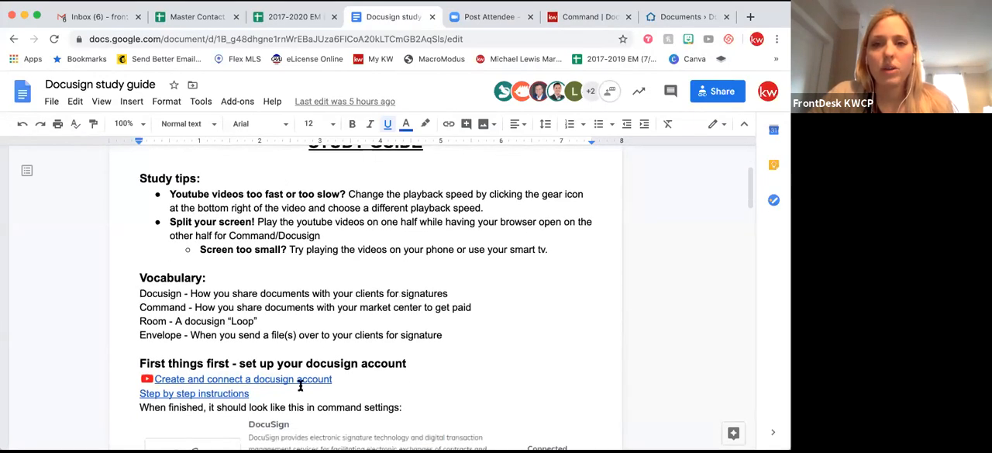
scroll(233, 351, "down", 8)
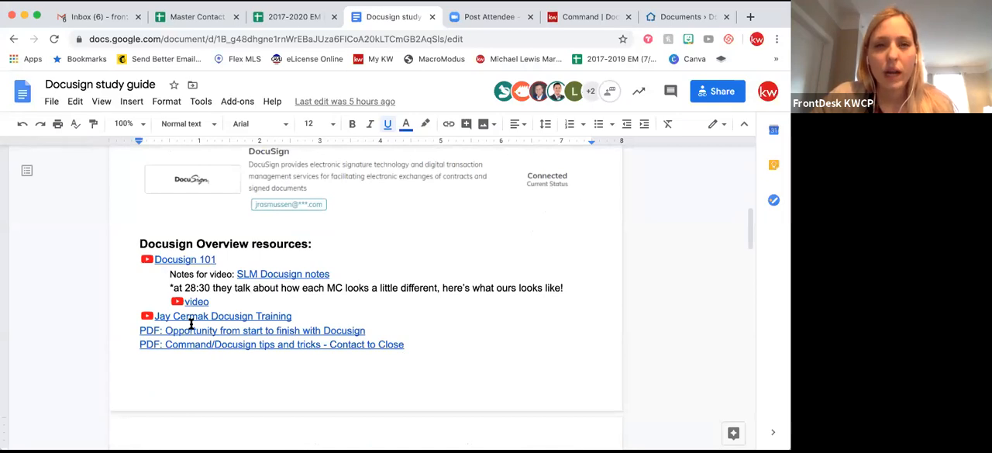
scroll(192, 324, "down", 4)
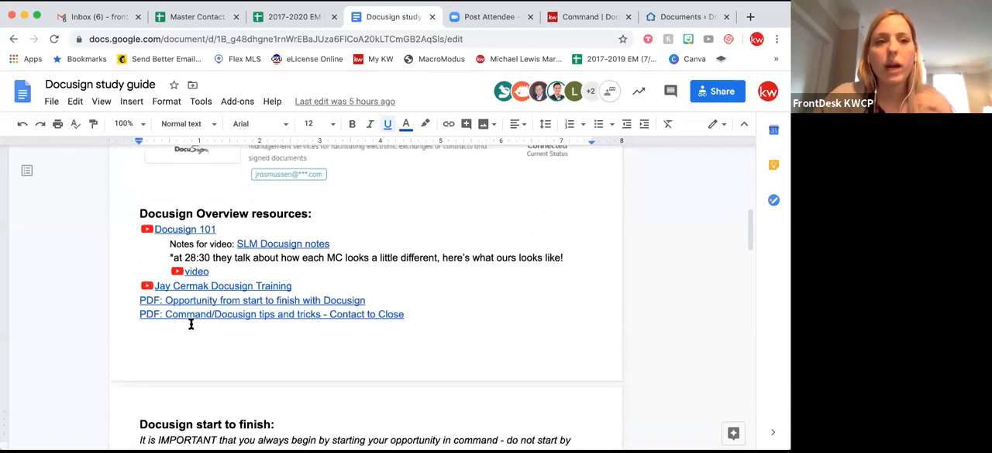
scroll(192, 324, "down", 4)
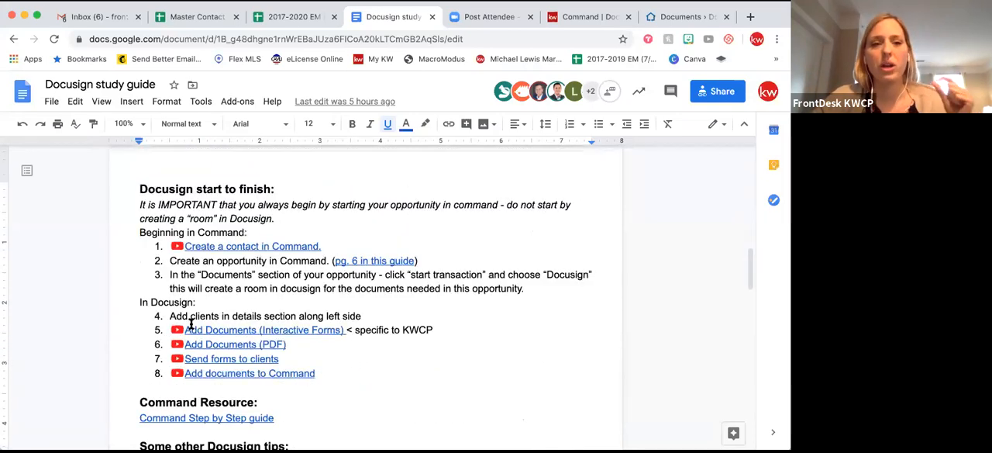
scroll(191, 325, "down", 2)
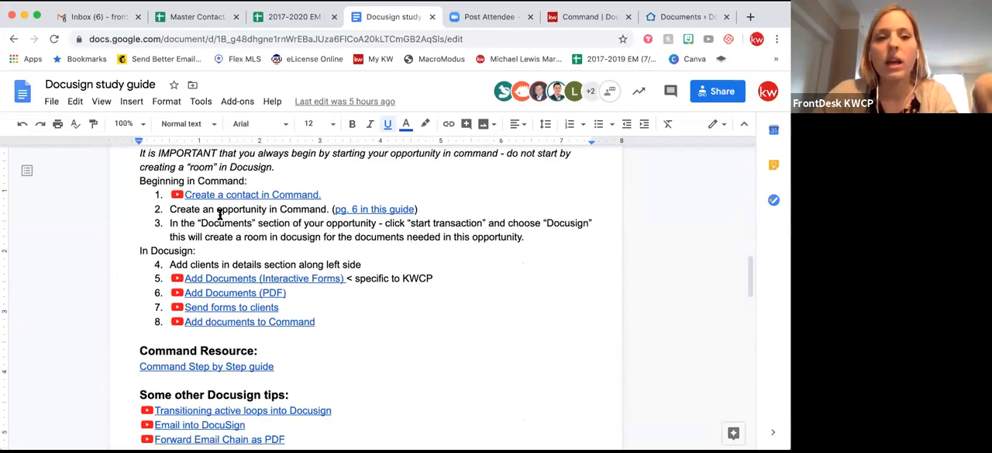
scroll(241, 251, "up", 1)
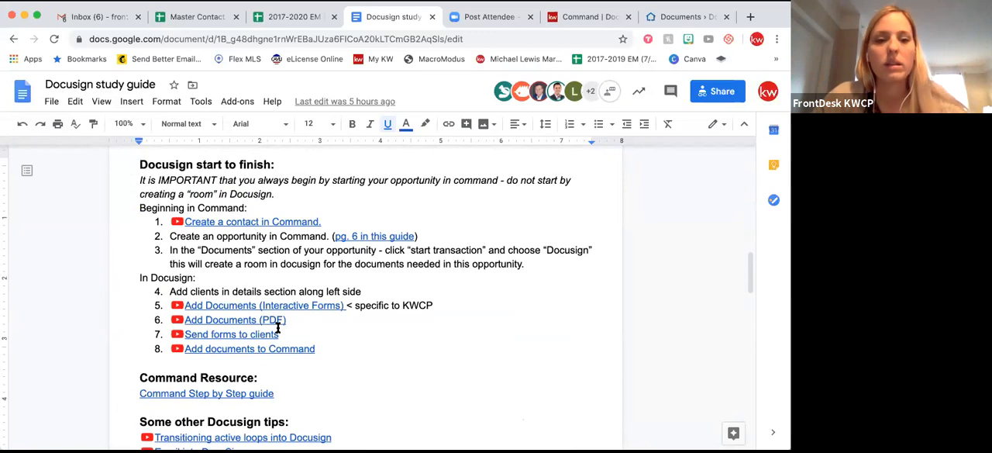
scroll(278, 329, "down", 5)
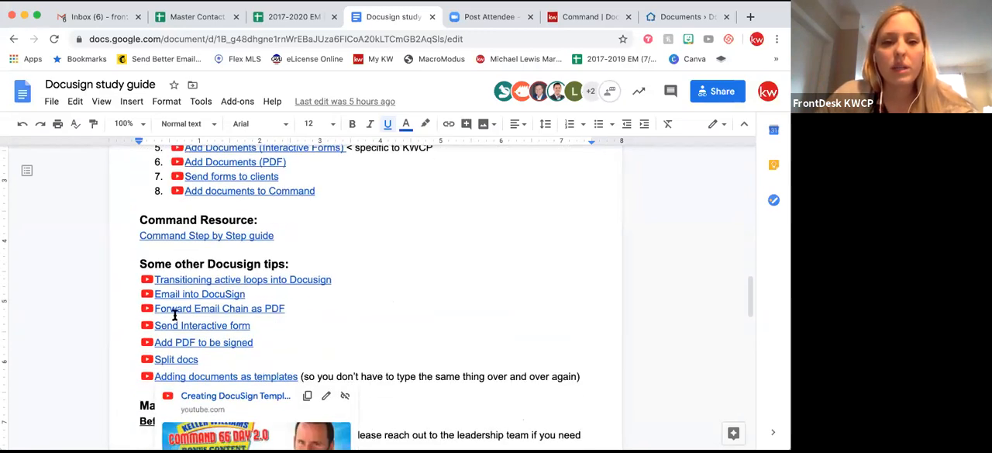
left_click(419, 319)
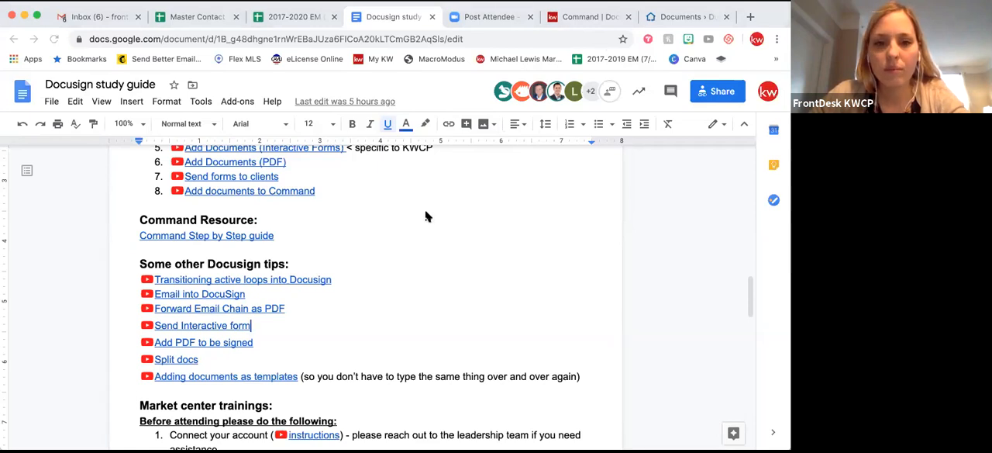
Check the DocuSign Rooms documents and return to the opportunity's Under Contract checklist in KW Command.
left_click(677, 16)
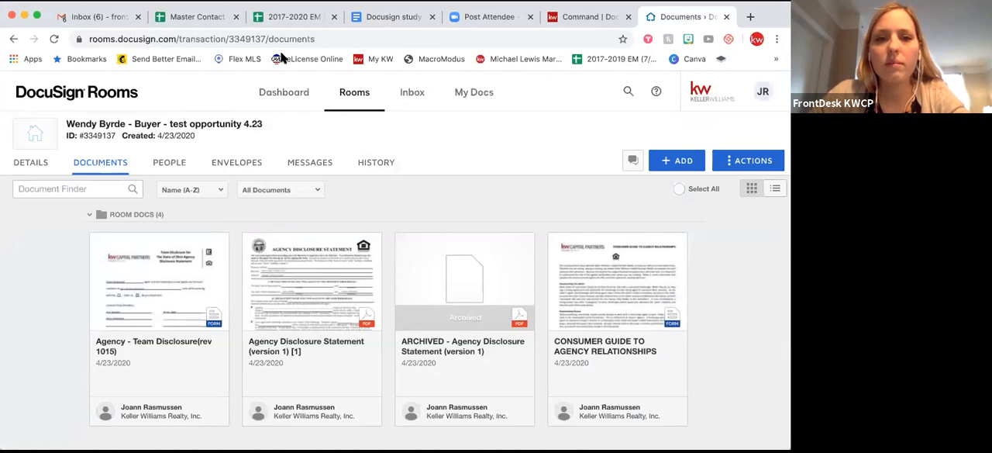
left_click(601, 17)
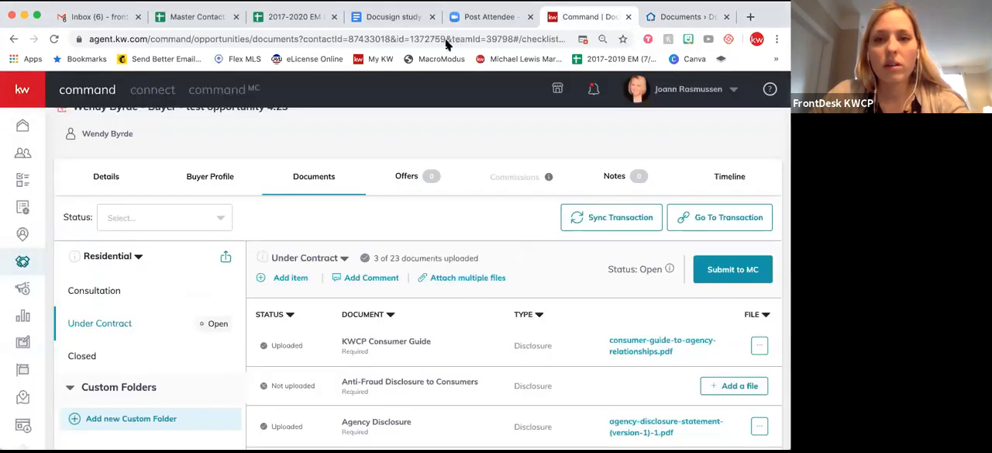